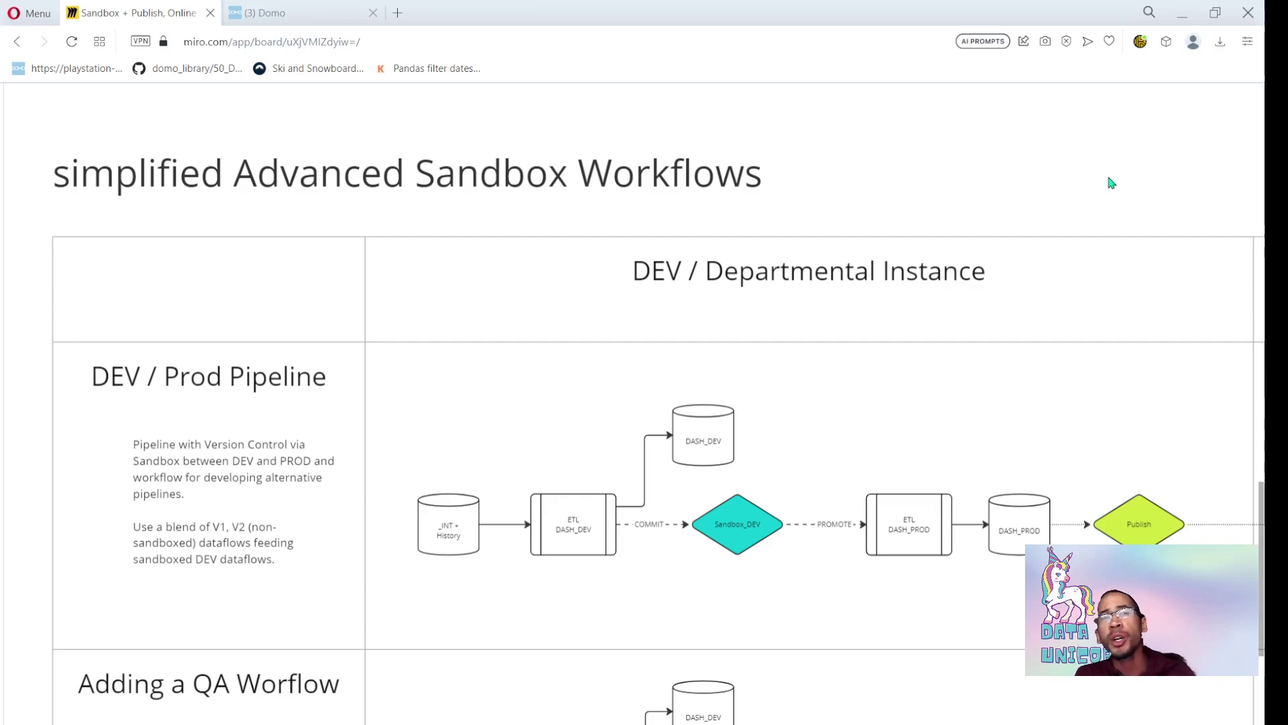
# Return to the Domo tab and show the DataFlows list in the Data Center
pyautogui.hscroll(5, 1110, 183)
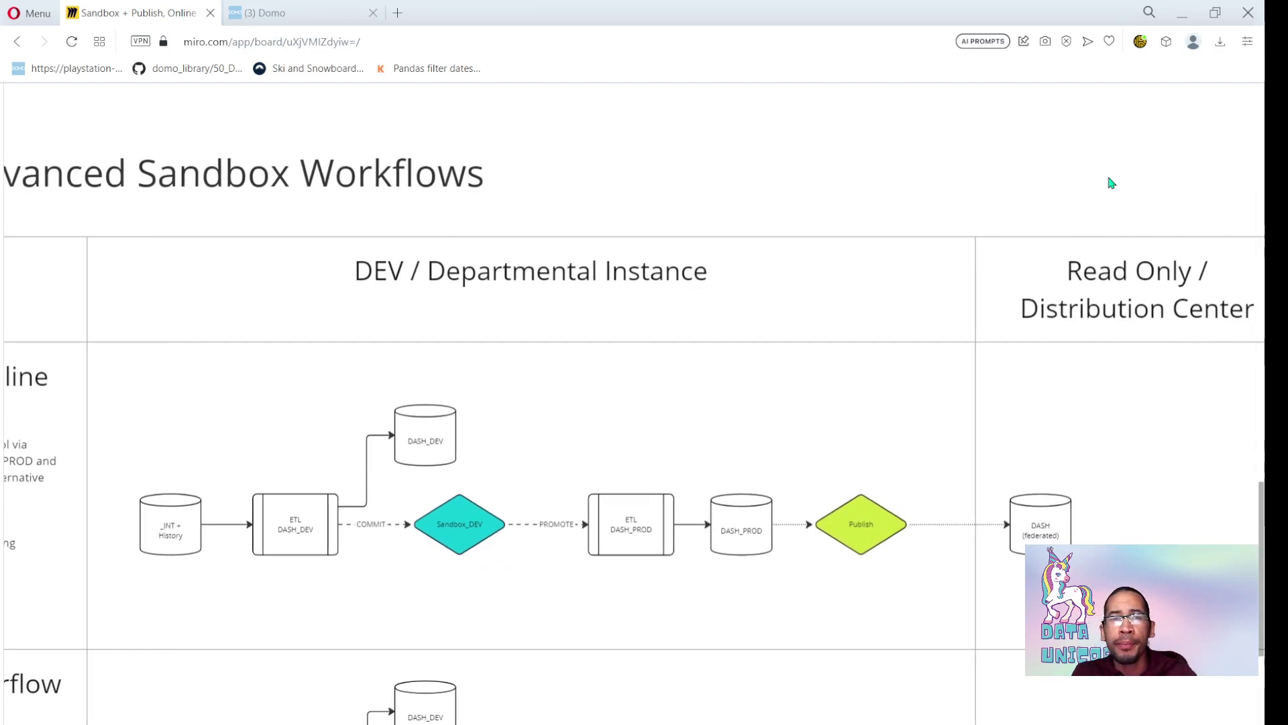
pyautogui.hscroll(1, 1110, 182)
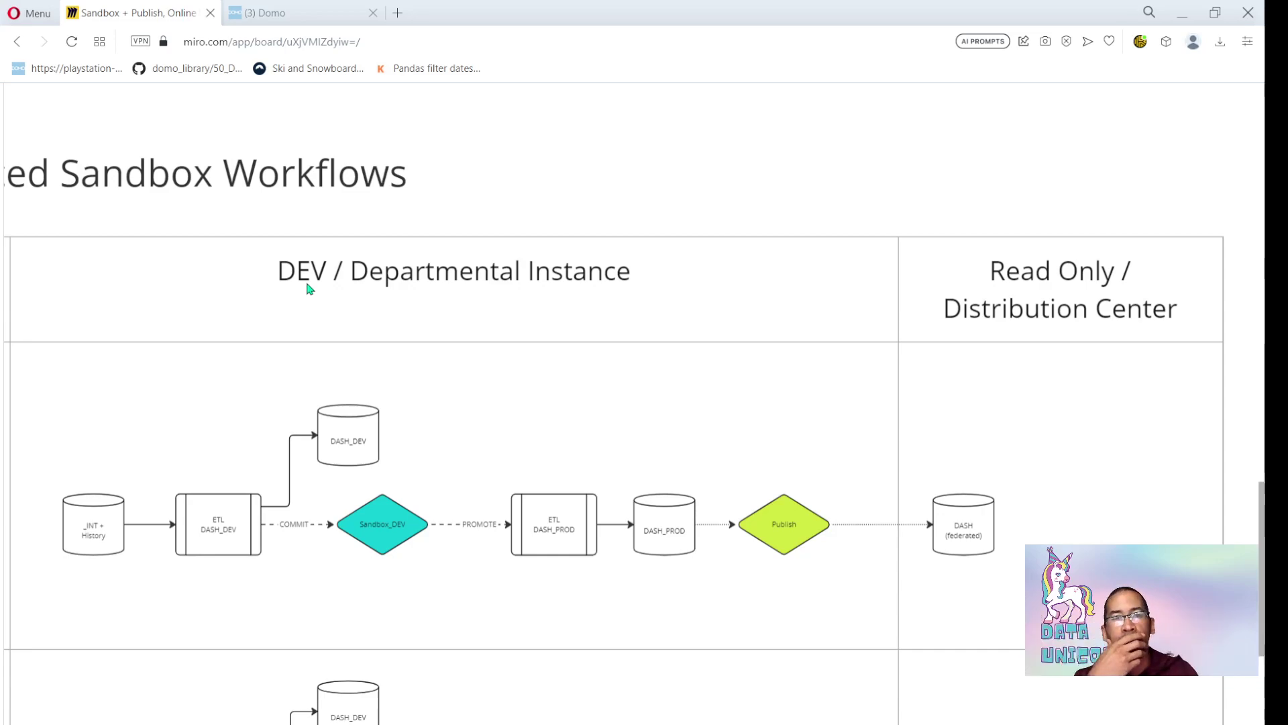
pyautogui.hscroll(-2, 310, 288)
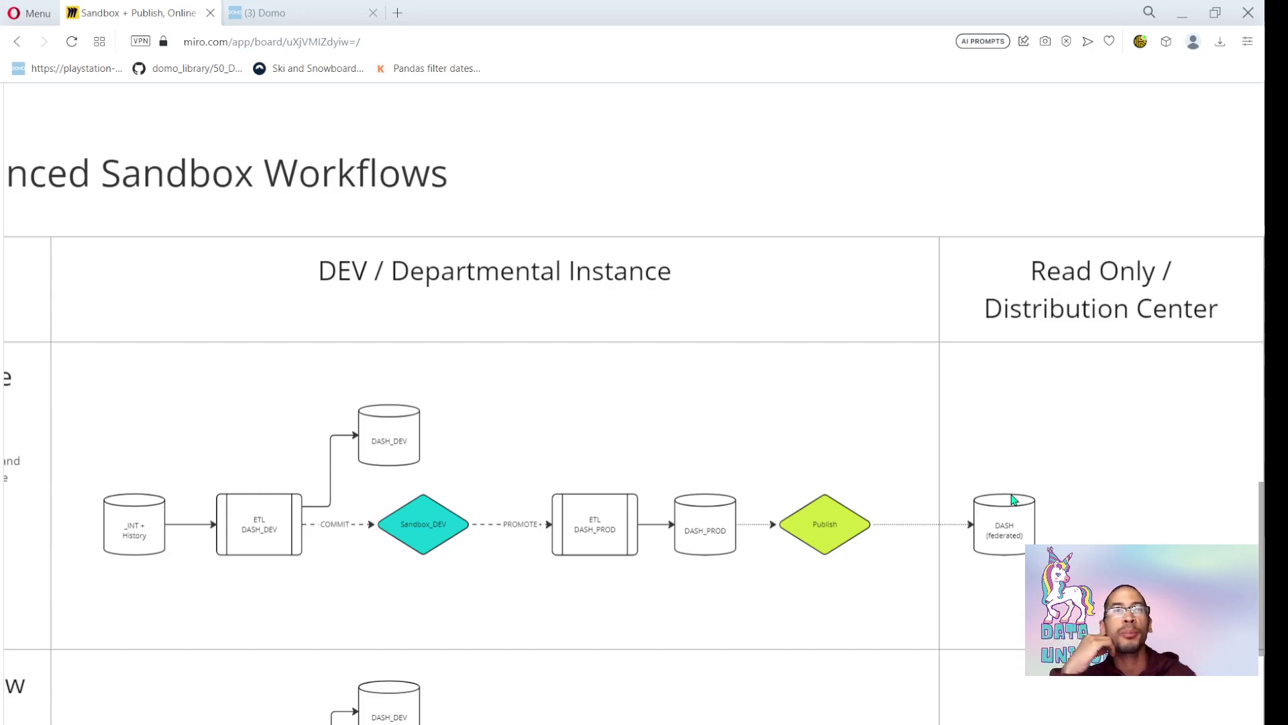
pyautogui.click(329, 21)
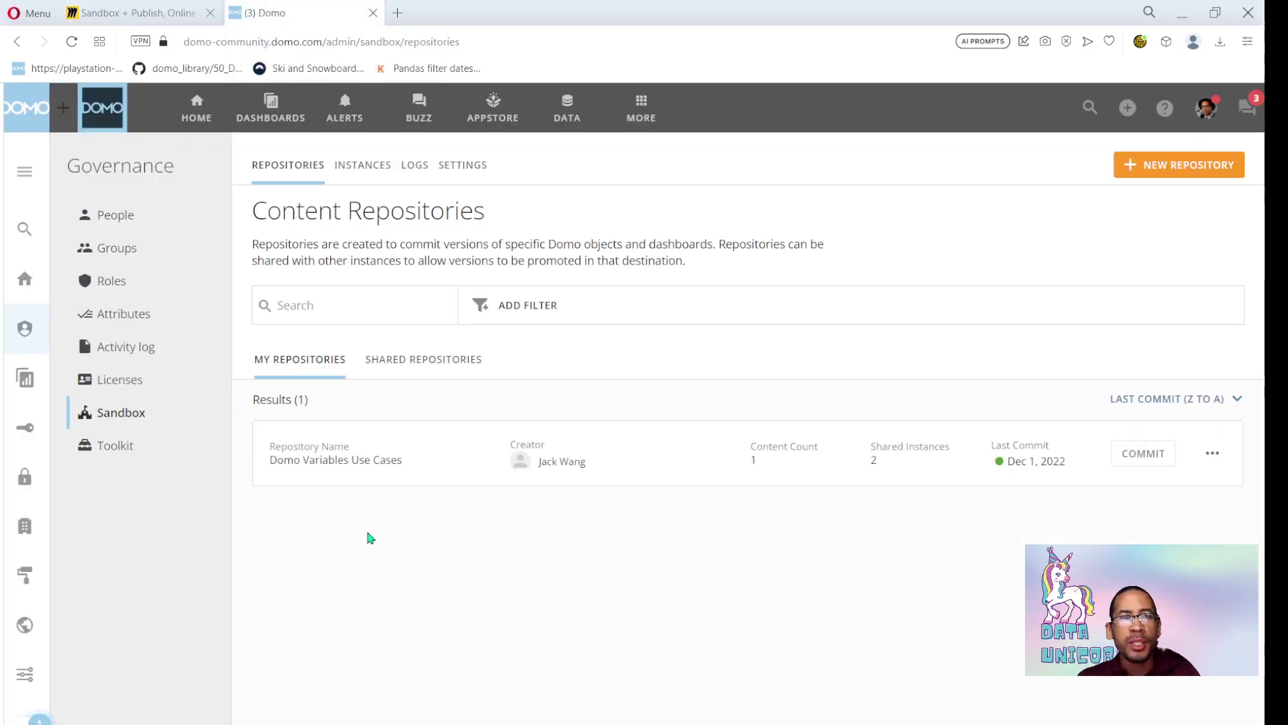
pyautogui.click(552, 126)
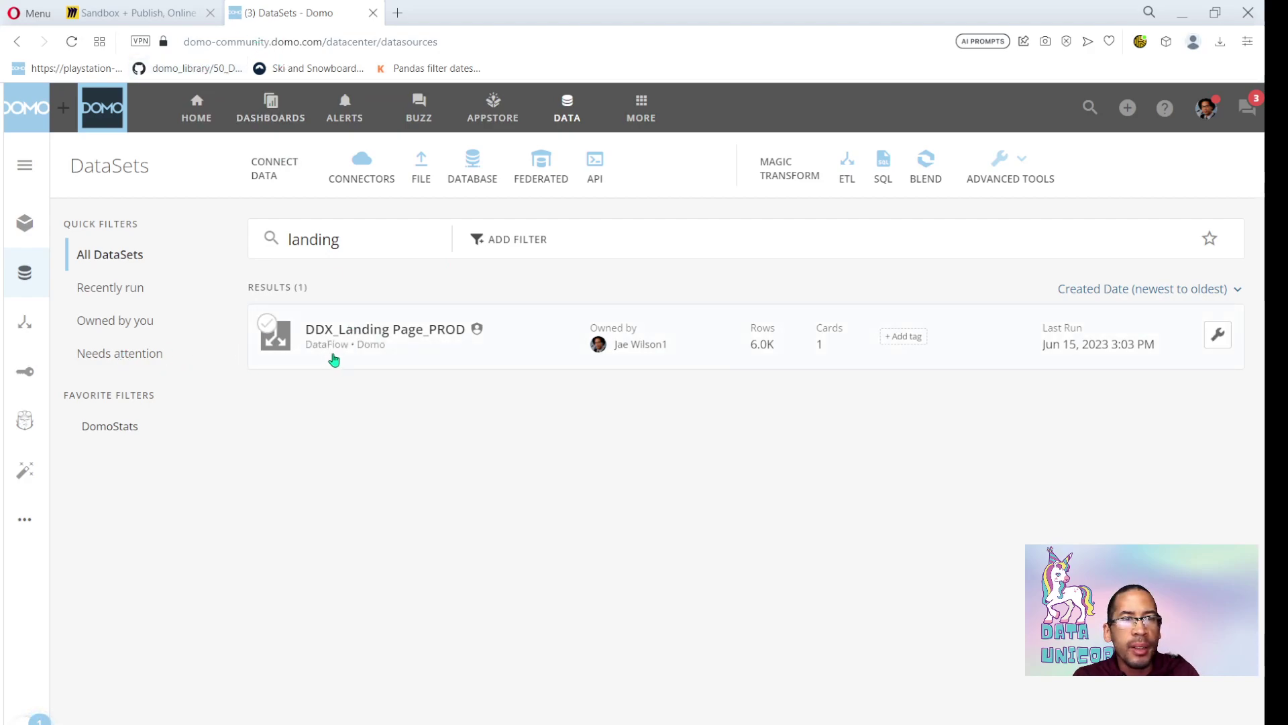
pyautogui.click(24, 321)
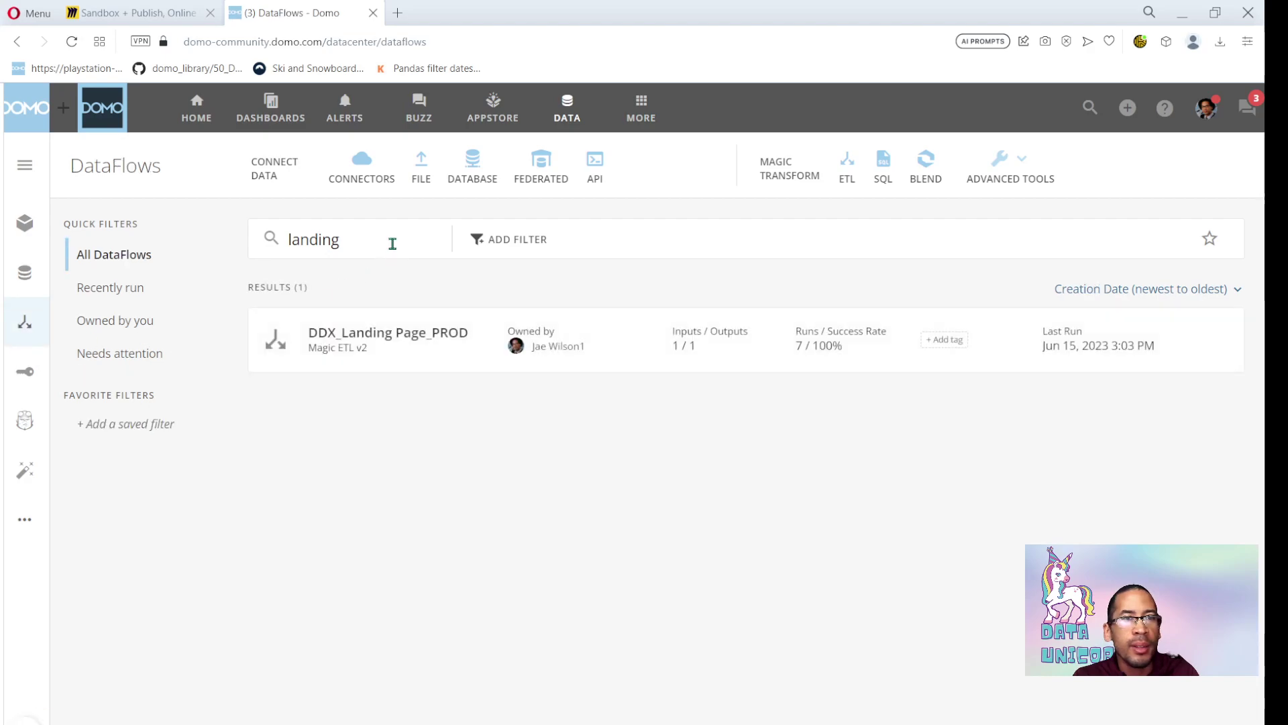
# Review DDX_Landing Page_PROD's ETL graph in the editor, then leave without saving
pyautogui.click(402, 333)
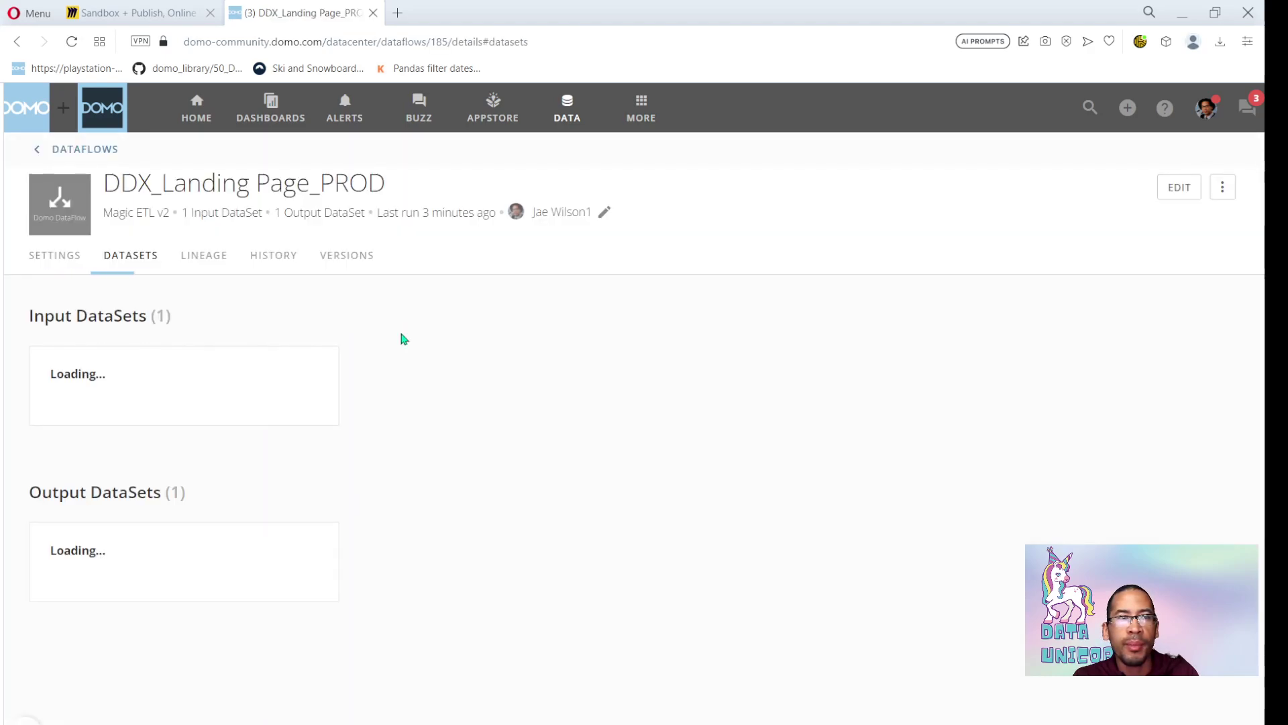
pyautogui.click(1174, 187)
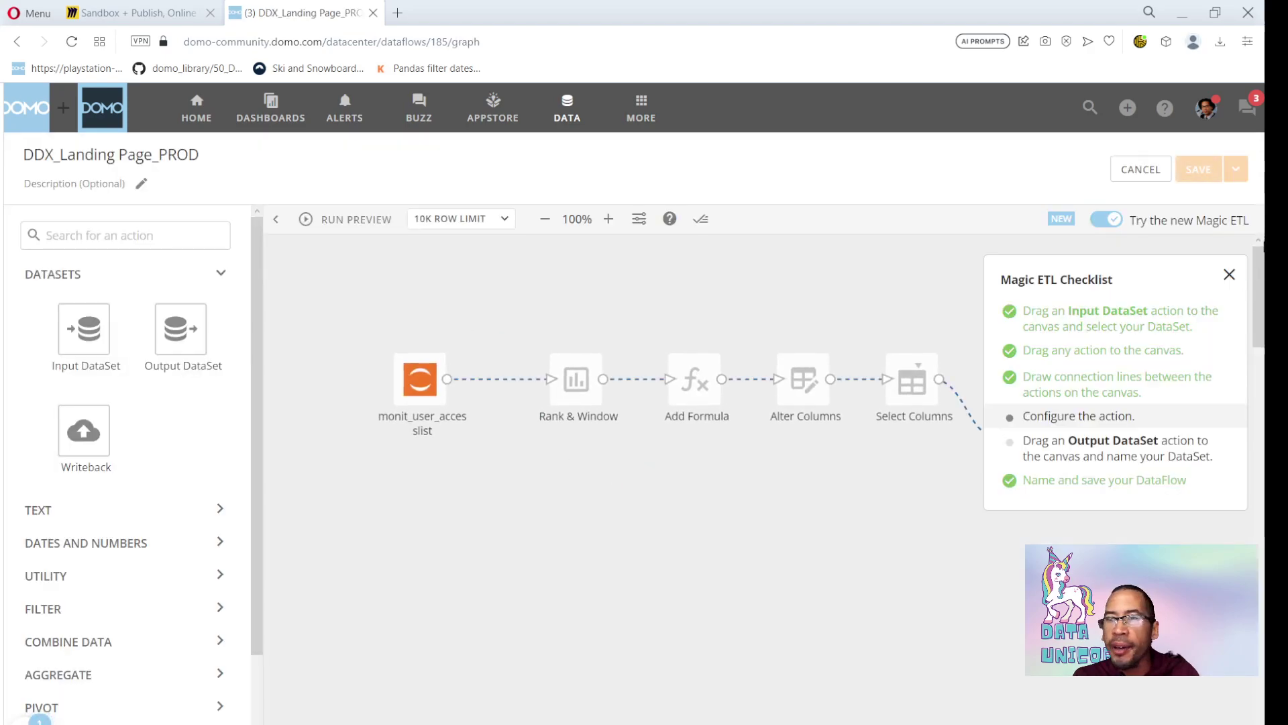
pyautogui.click(1230, 275)
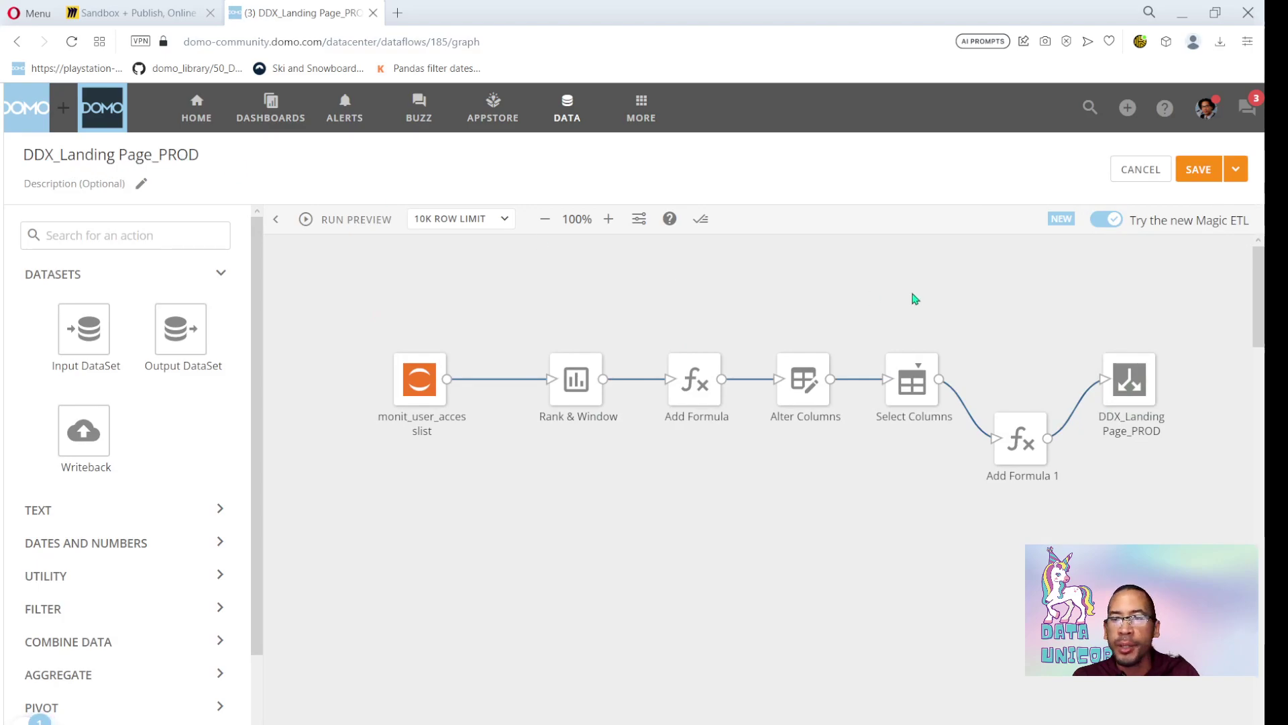
pyautogui.click(1140, 169)
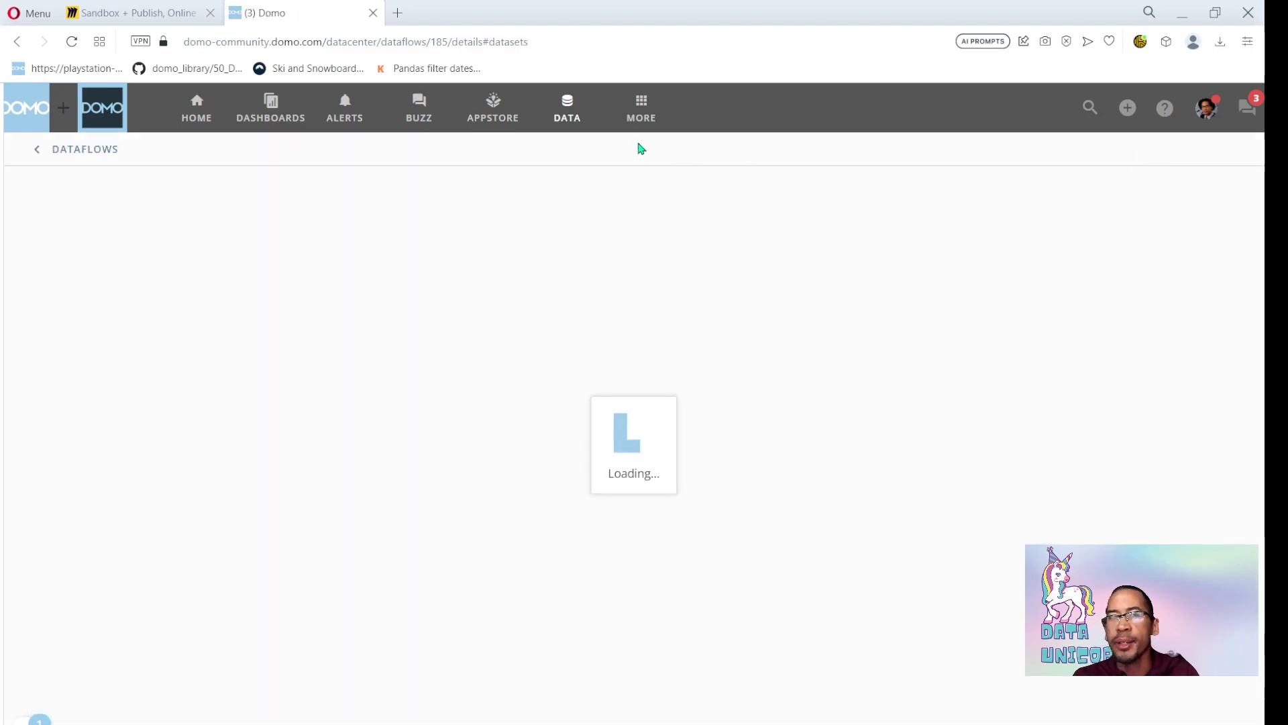
# Step through the Sandbox_PROD publication to its DataSets page in Admin, then cancel unchanged
pyautogui.click(634, 108)
pyautogui.click(512, 182)
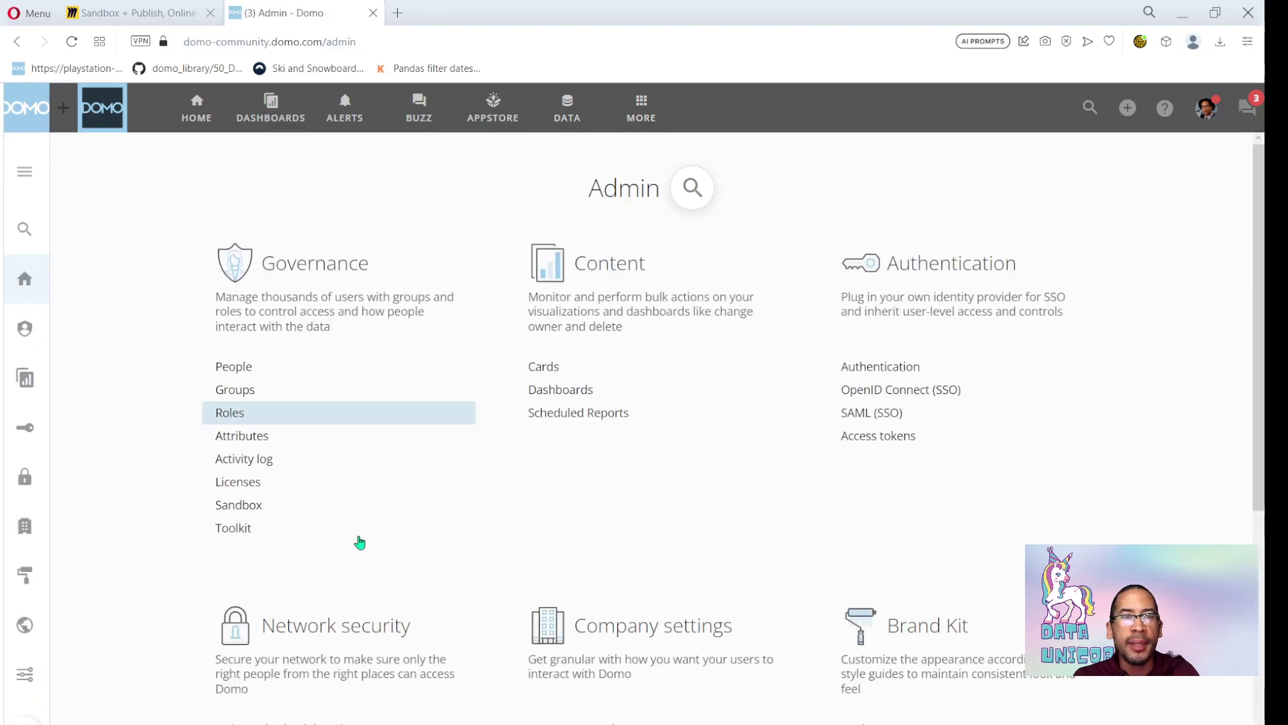
pyautogui.scroll(-6, 325, 547)
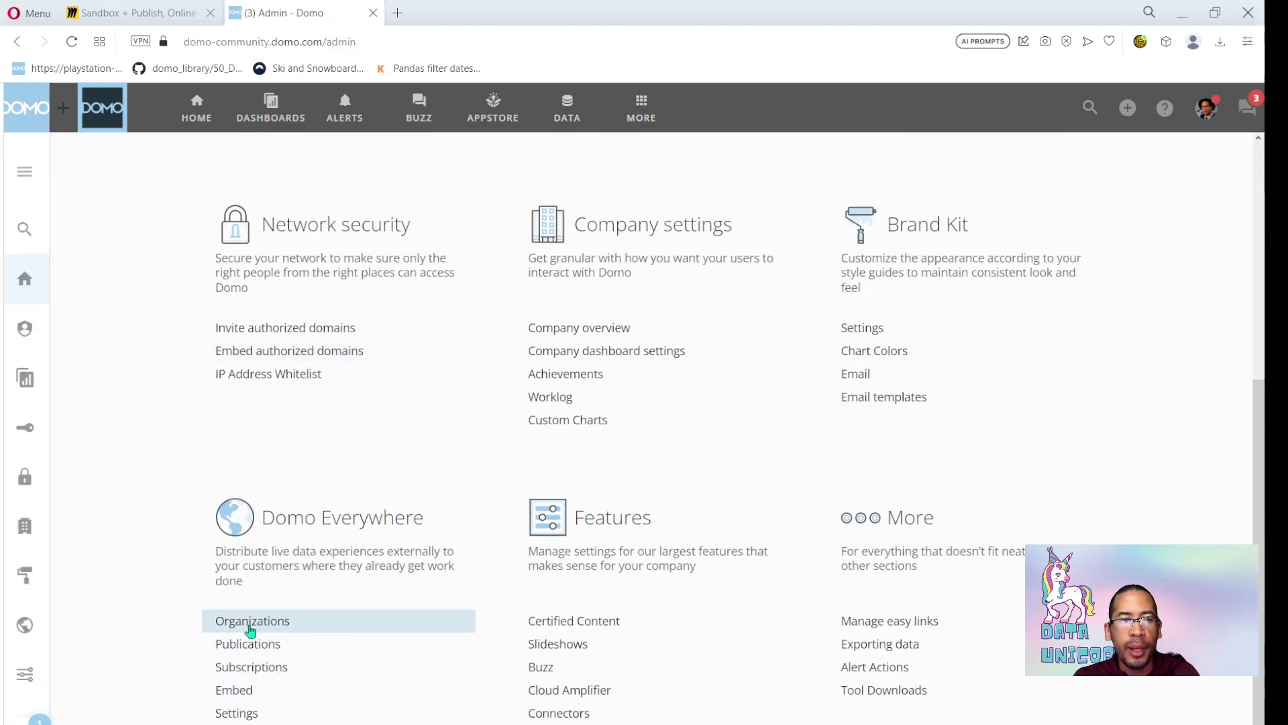
pyautogui.click(250, 646)
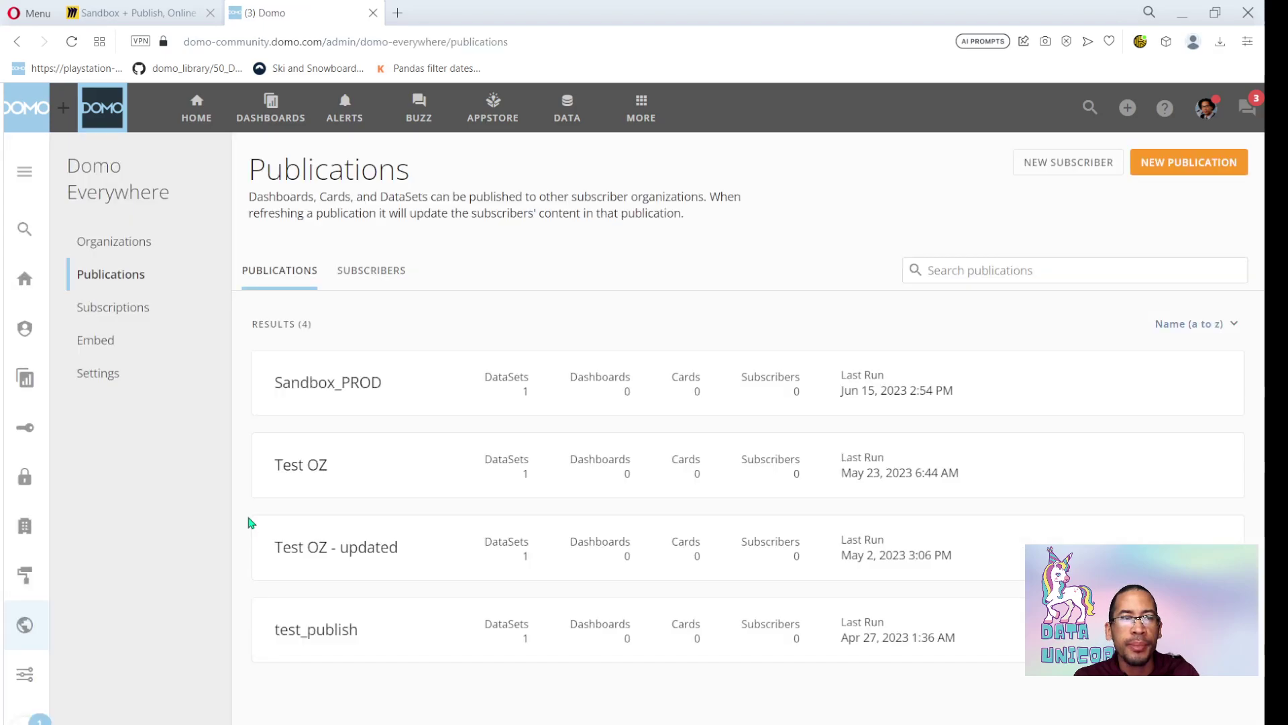
pyautogui.click(333, 388)
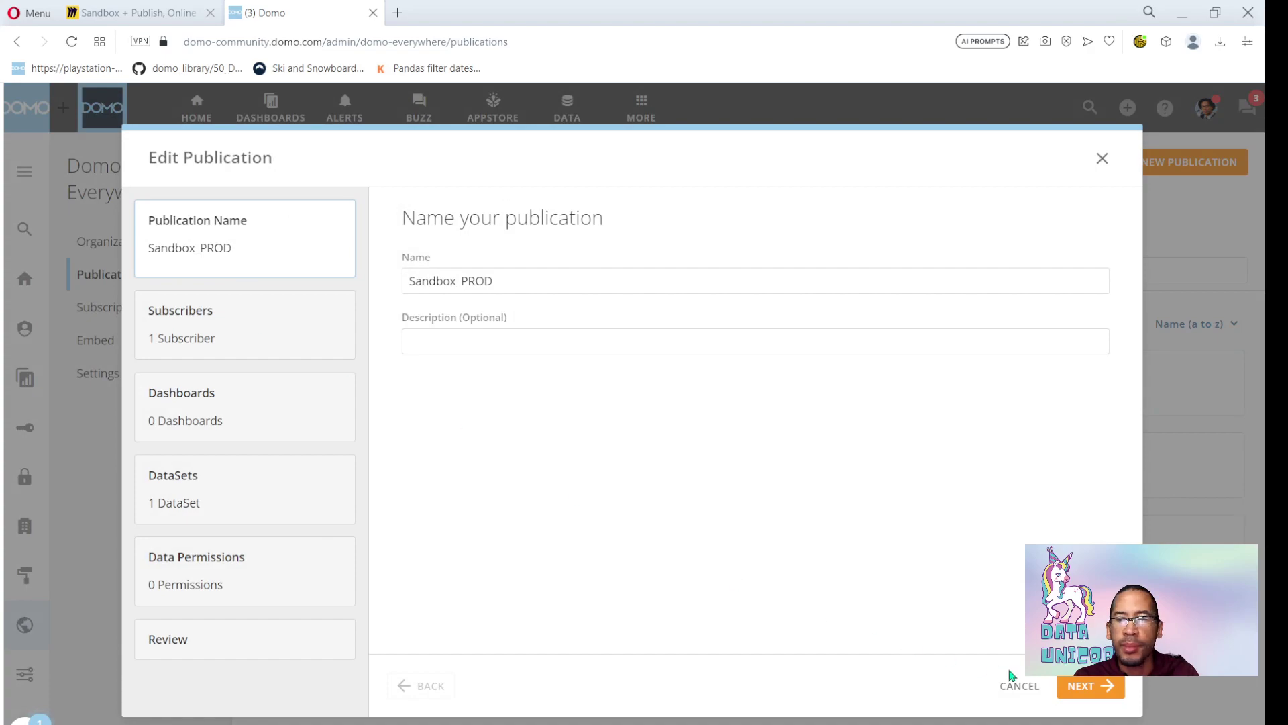
pyautogui.click(1070, 691)
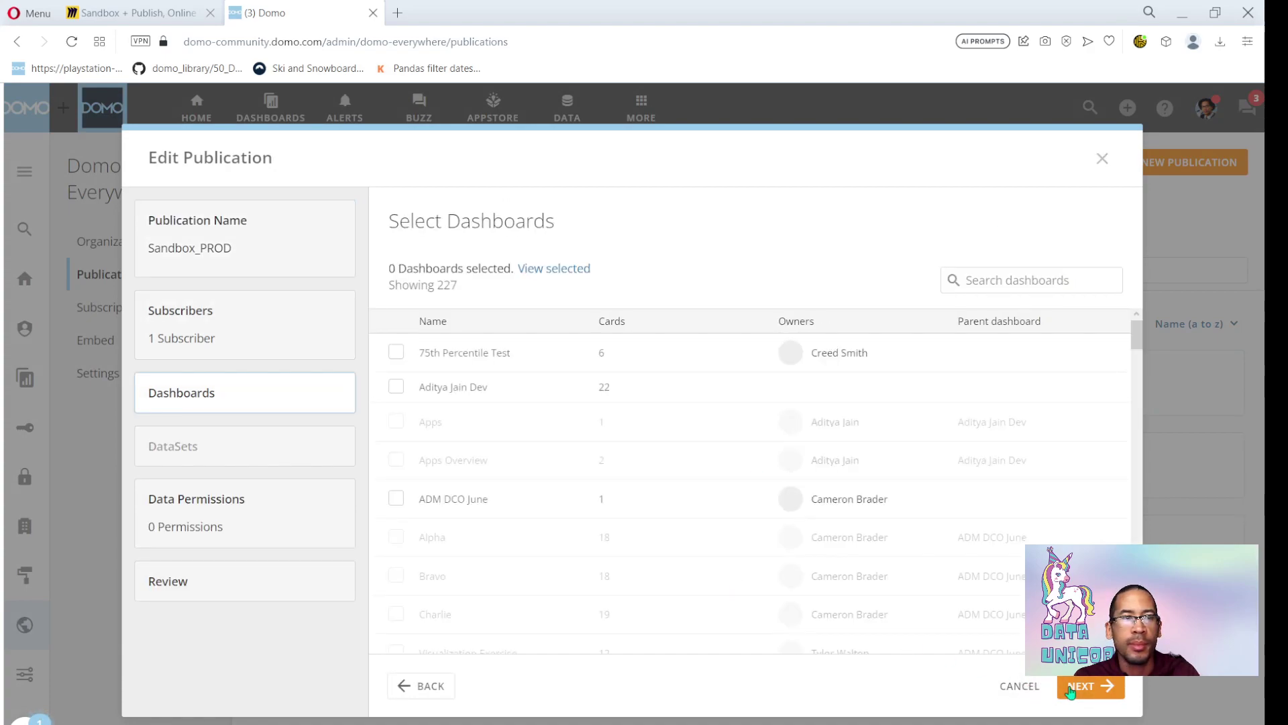
pyautogui.click(1070, 691)
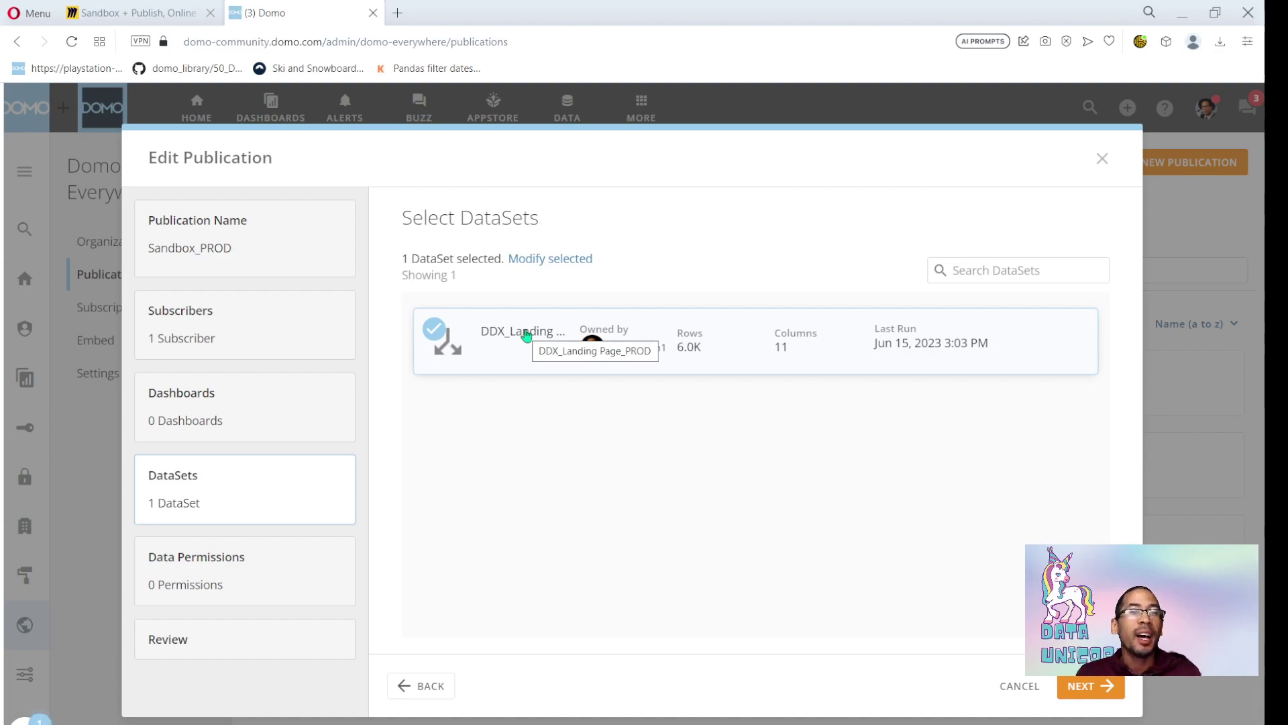
pyautogui.click(1007, 689)
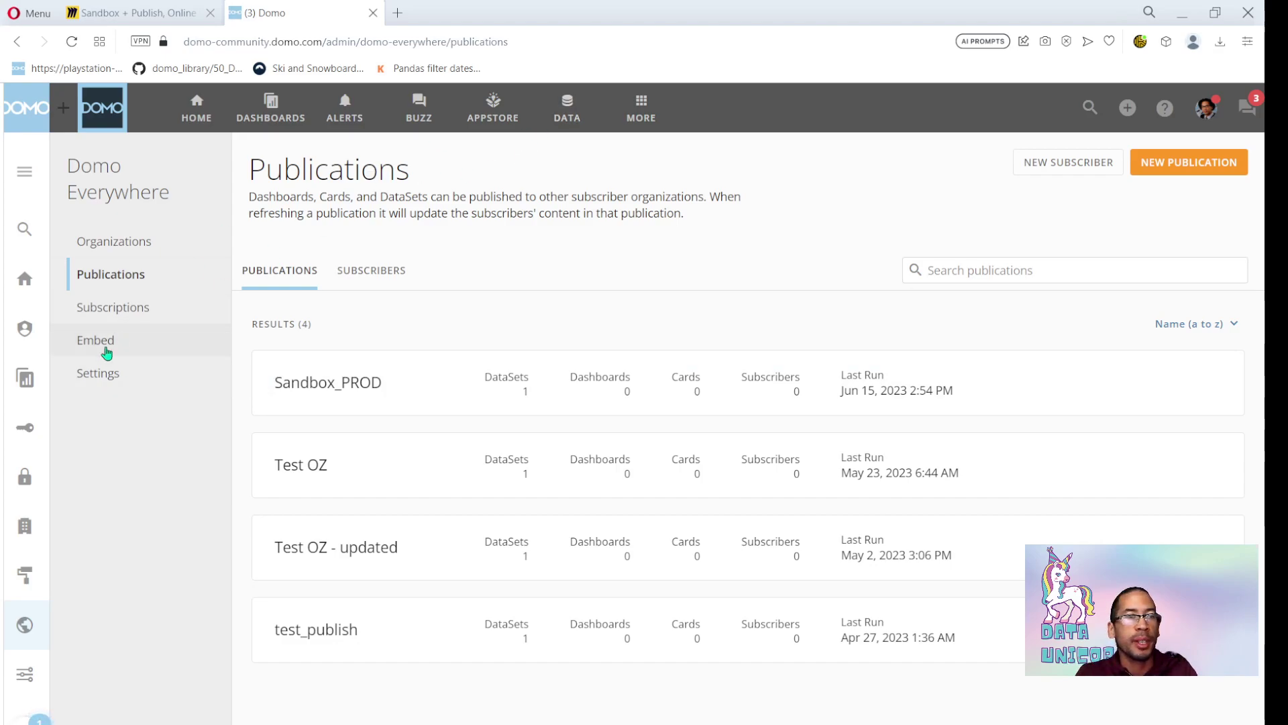
# Start a new DataFlows content repository under the Admin Toolkit's sandbox repositories
pyautogui.click(25, 172)
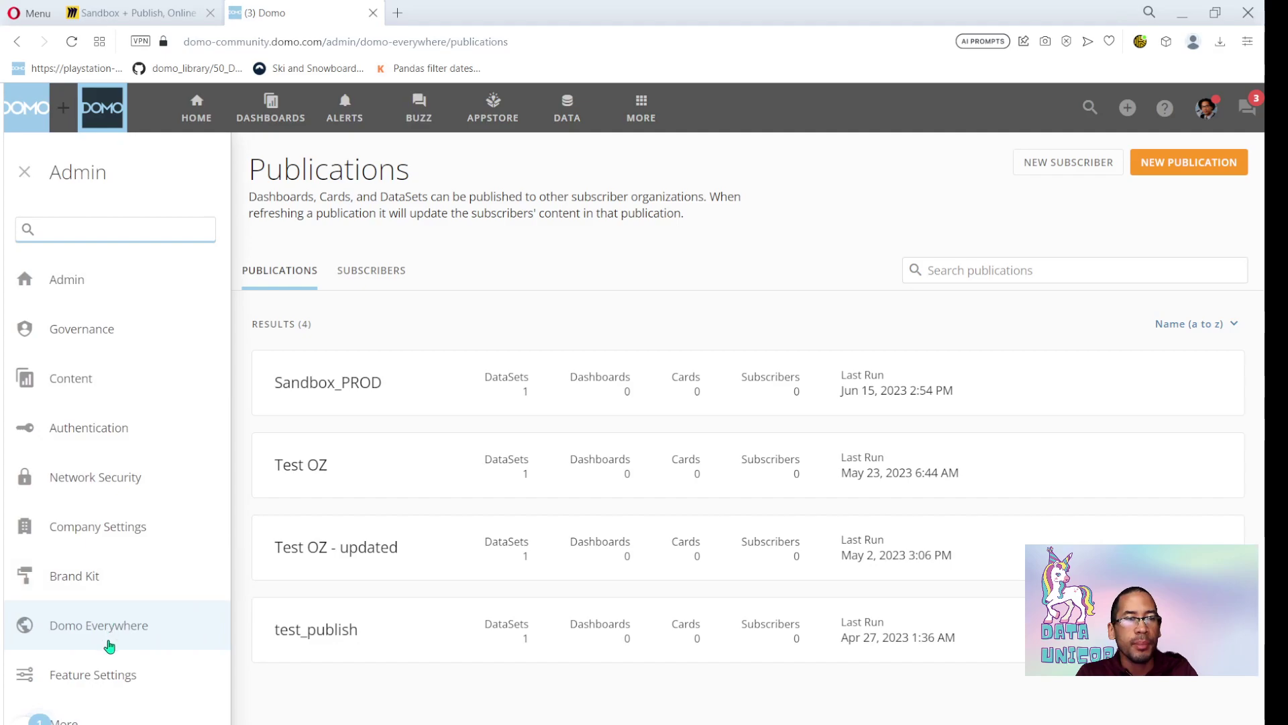
pyautogui.click(82, 280)
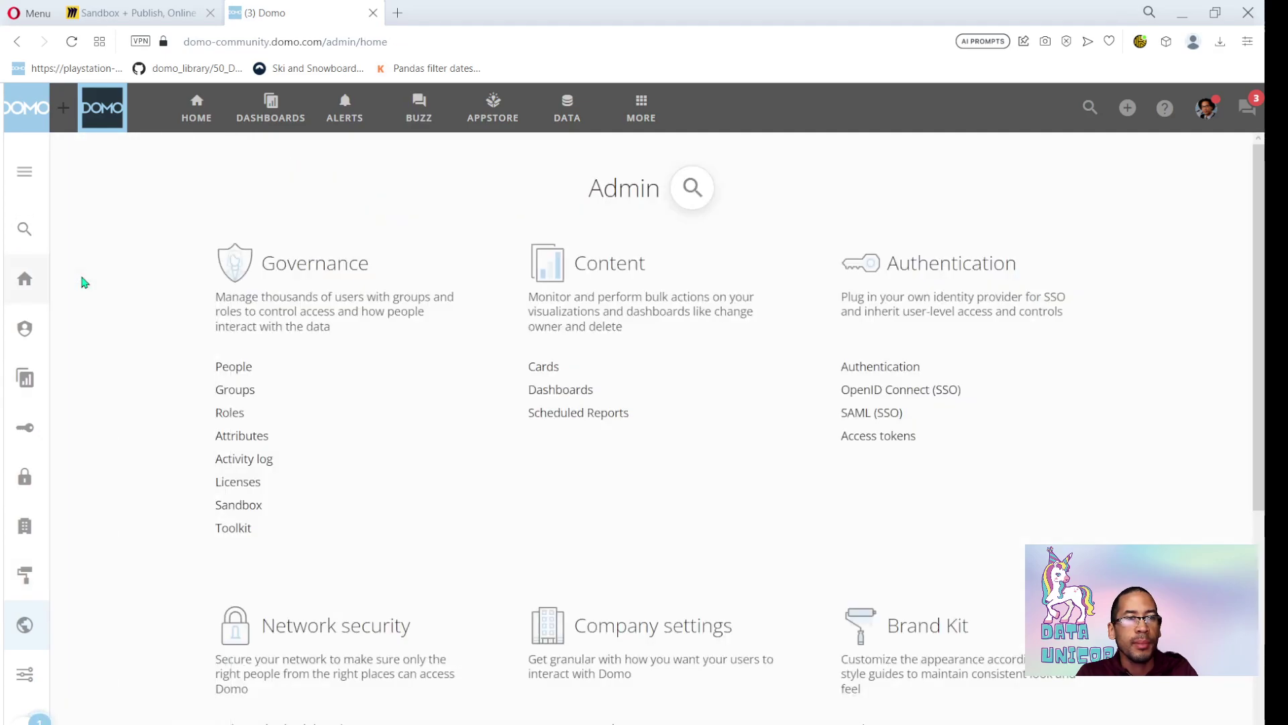
pyautogui.click(231, 527)
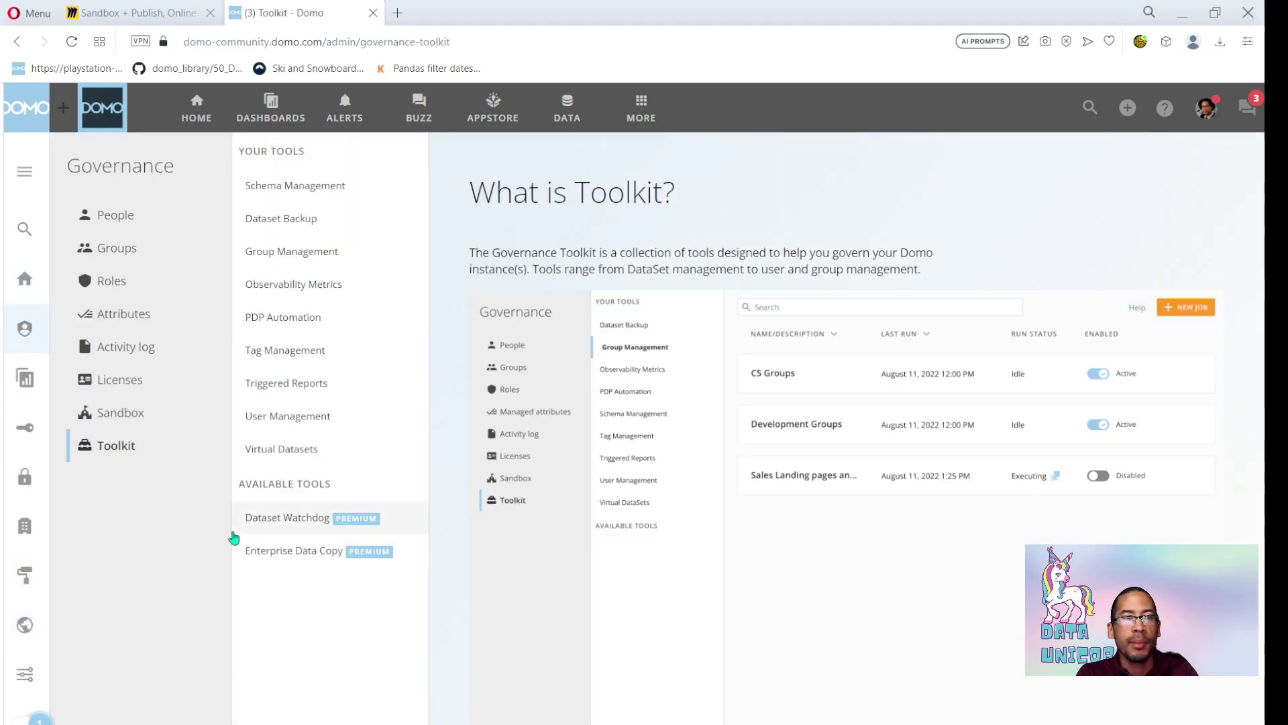
pyautogui.click(137, 422)
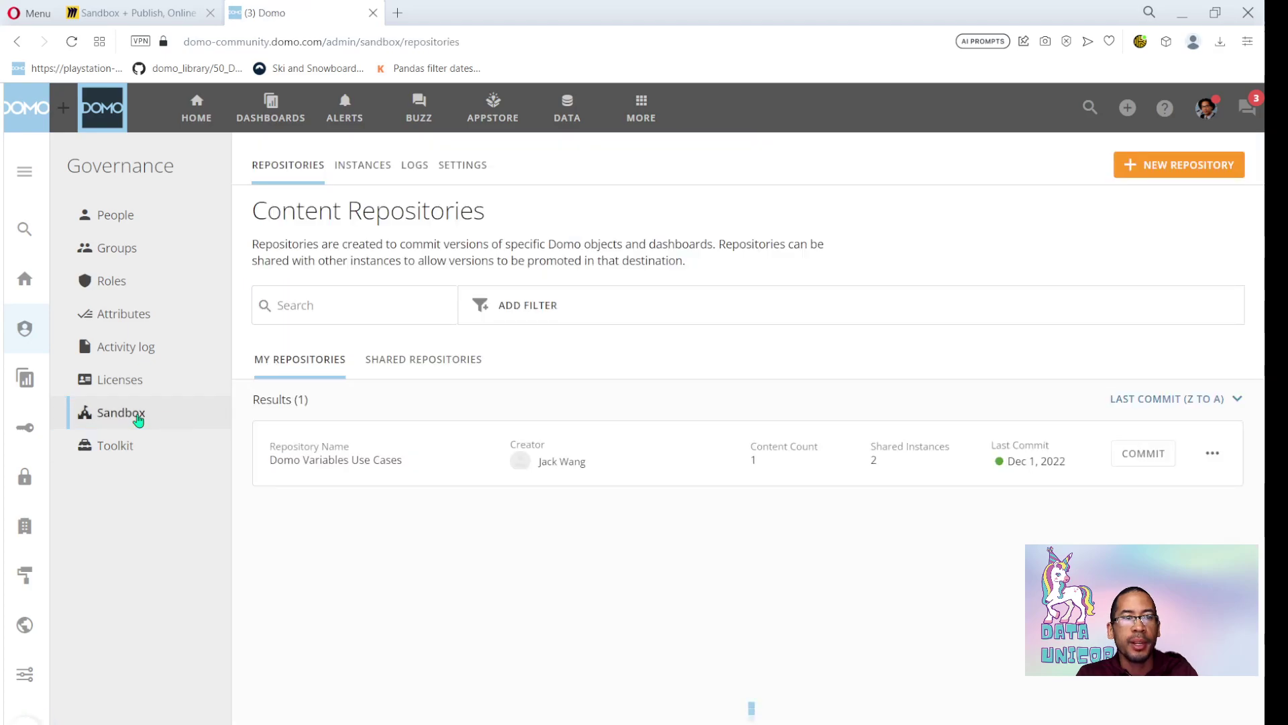
pyautogui.click(1167, 169)
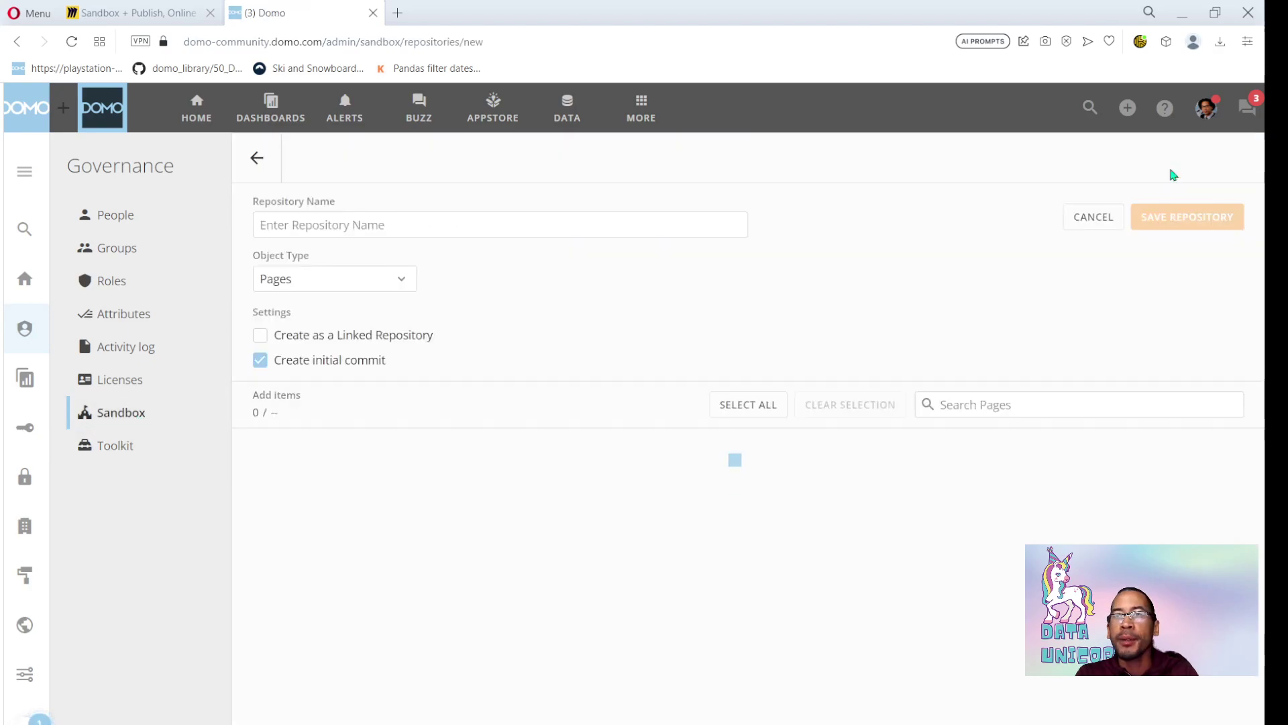
pyautogui.click(335, 282)
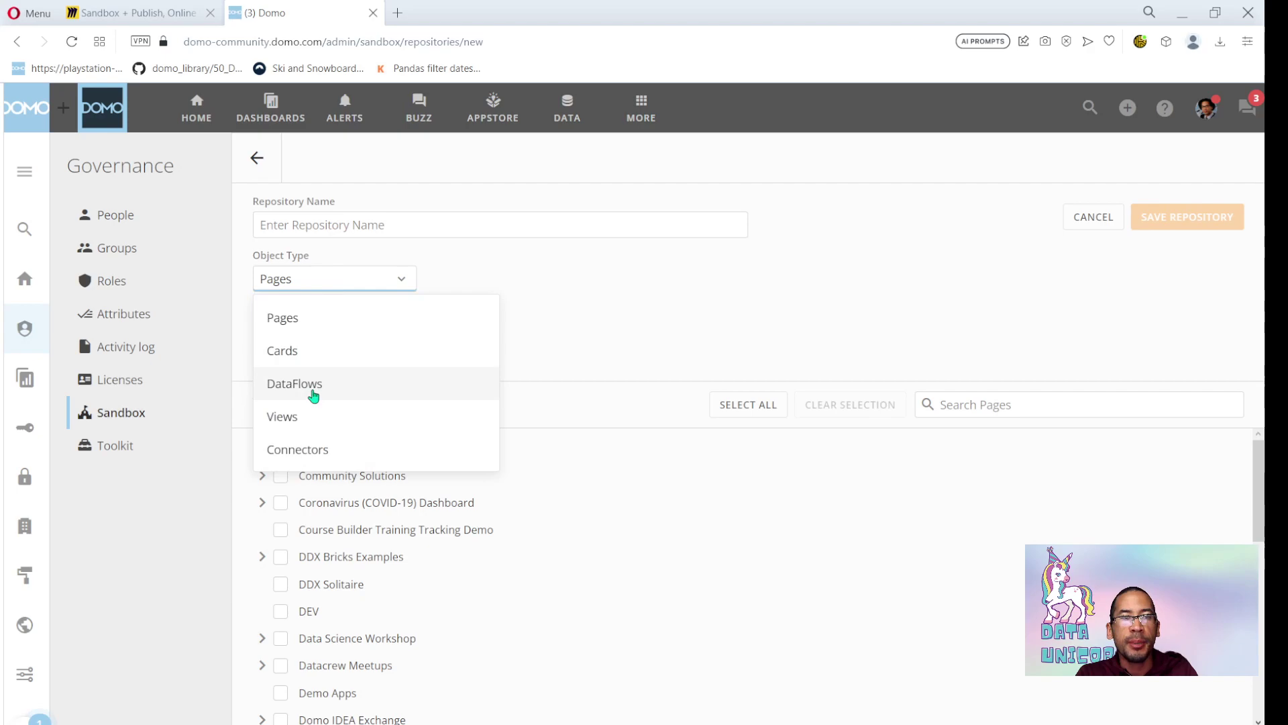
pyautogui.click(311, 383)
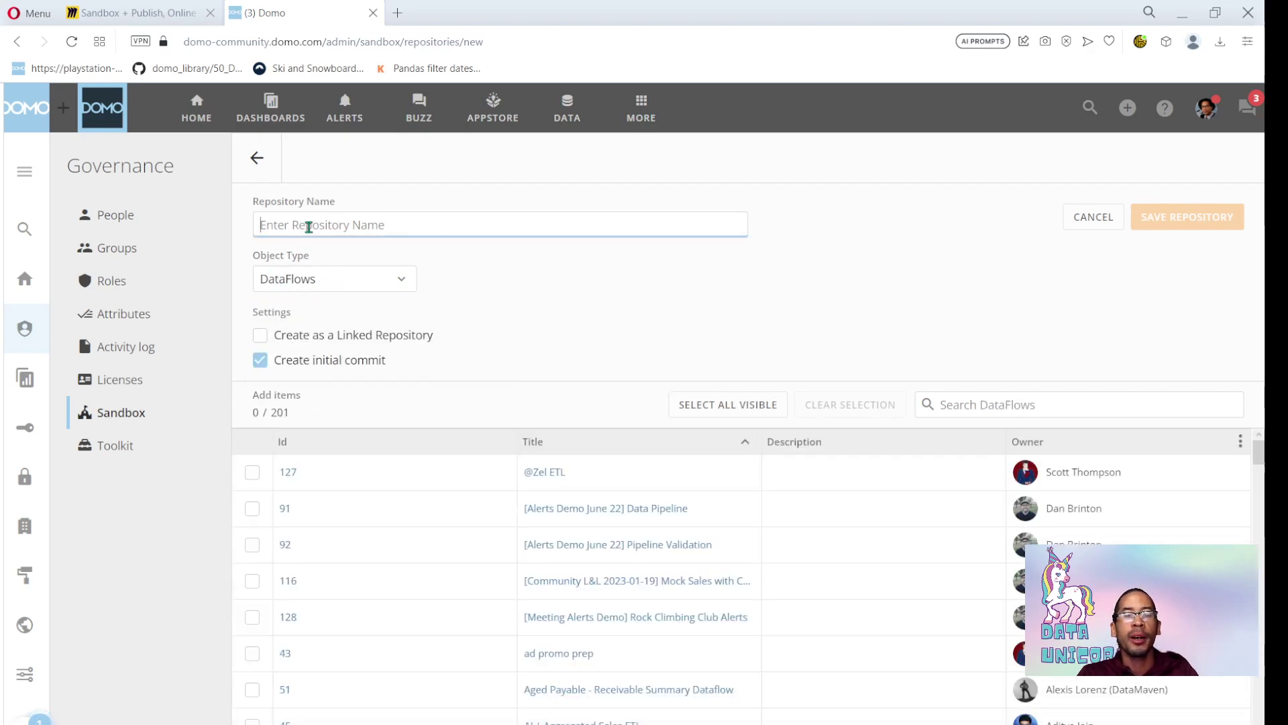
# Name it Landing Page_LINK, make it linked, add DDX_Landing Page_PROD, and save
pyautogui.write('DD')
pyautogui.press('BackSpace')
pyautogui.press('BackSpace')
pyautogui.write('Landing_')
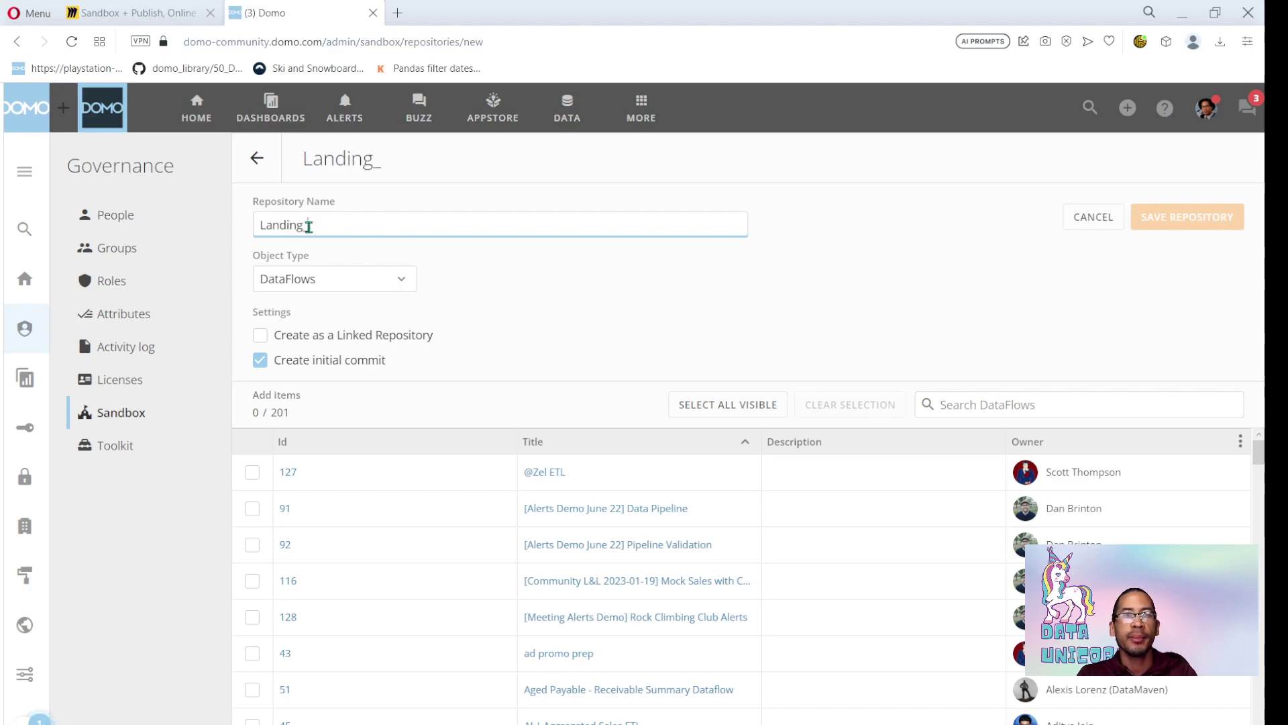
pyautogui.press('BackSpace')
pyautogui.write(' Page_')
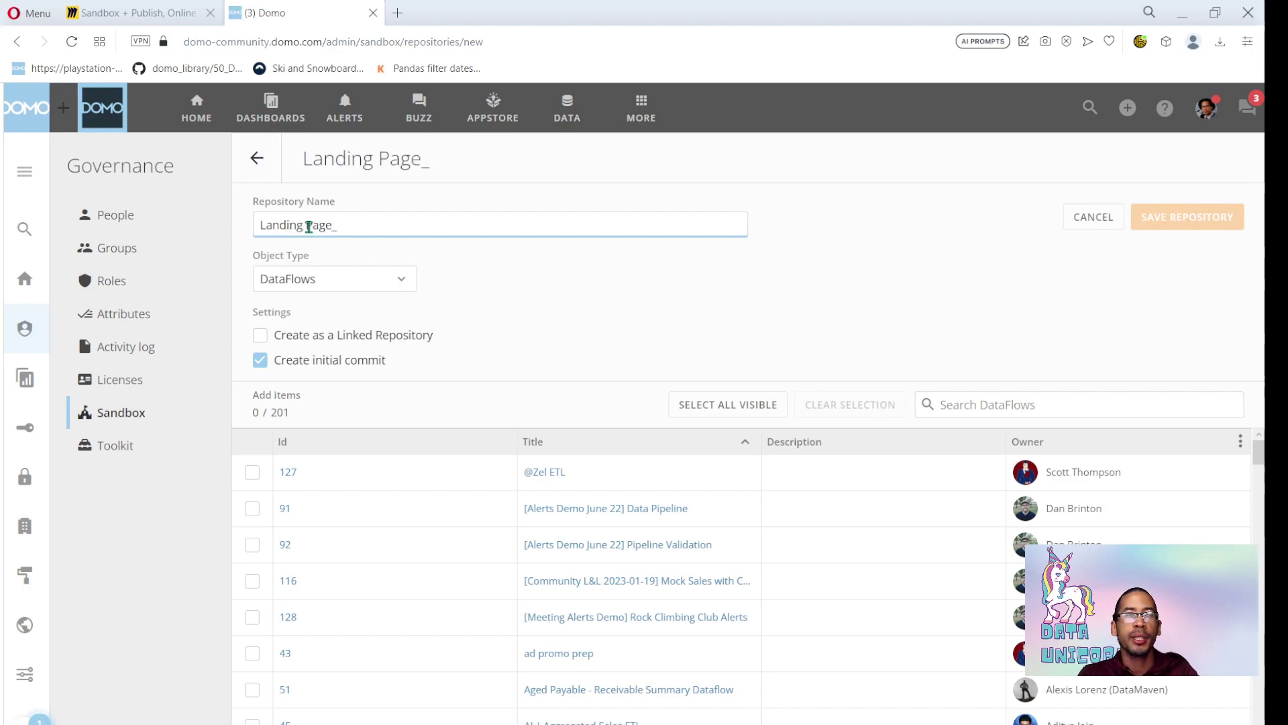
pyautogui.write('PROD')
pyautogui.press('BackSpace')
pyautogui.press('BackSpace')
pyautogui.press('BackSpace')
pyautogui.write('LINK')
pyautogui.click(363, 332)
pyautogui.click(368, 337)
pyautogui.click(964, 406)
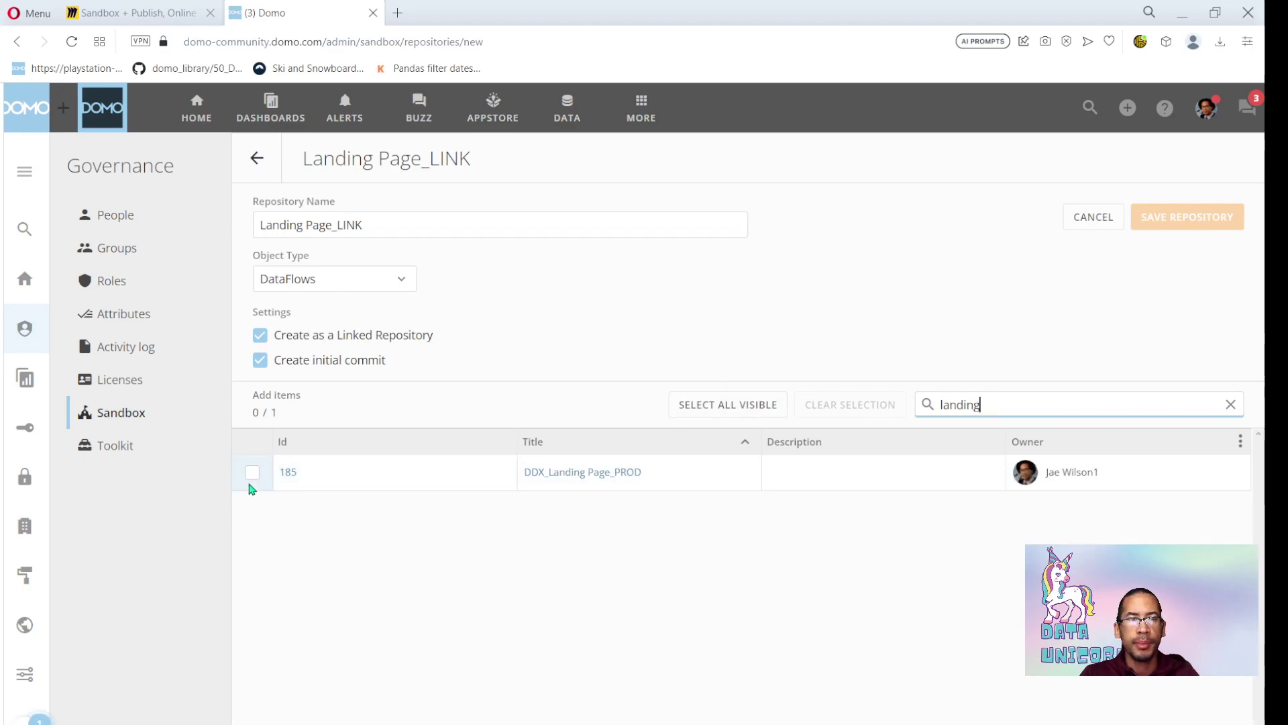
pyautogui.click(252, 472)
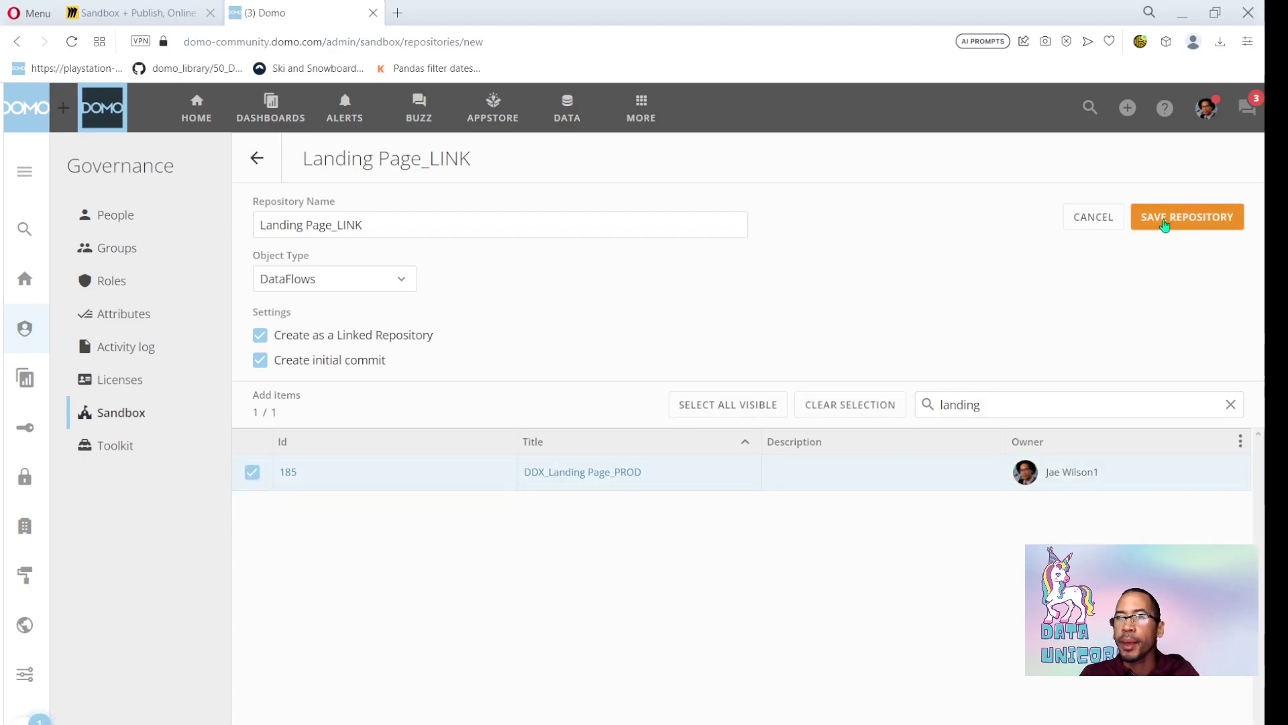
pyautogui.click(1165, 223)
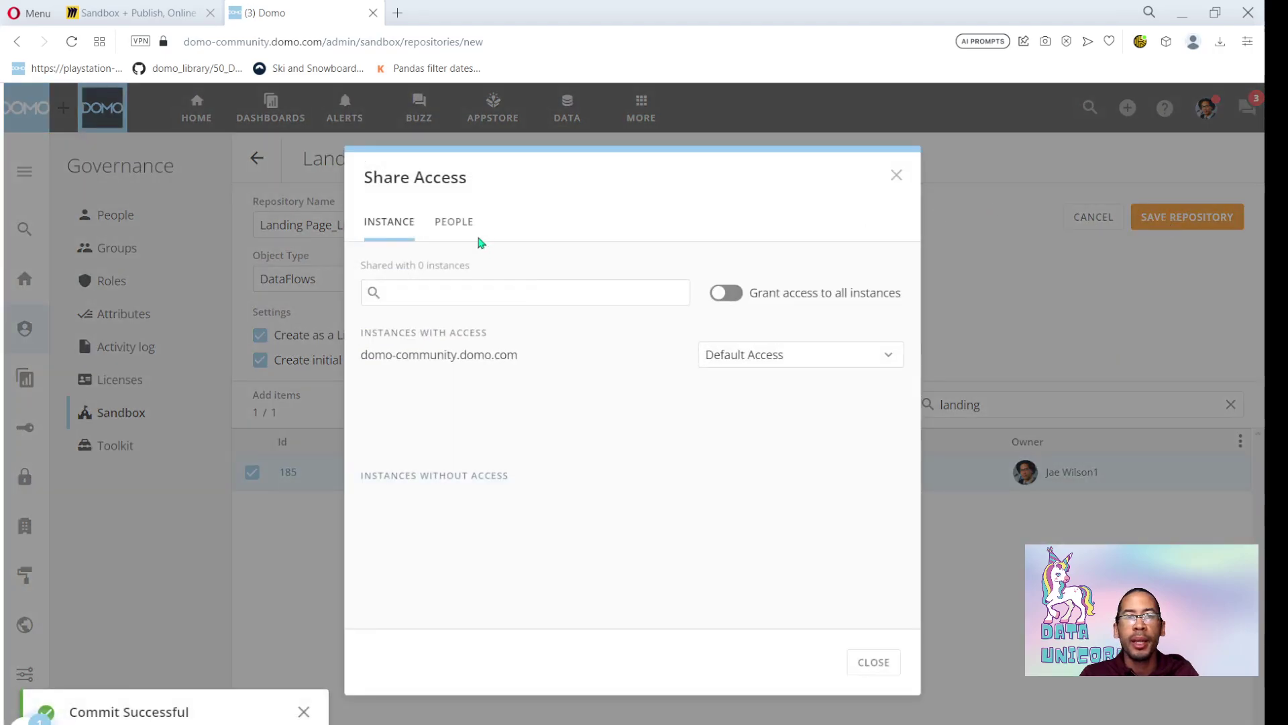
# Share the repository to the instance with Can Promote access
pyautogui.click(805, 354)
pyautogui.click(785, 389)
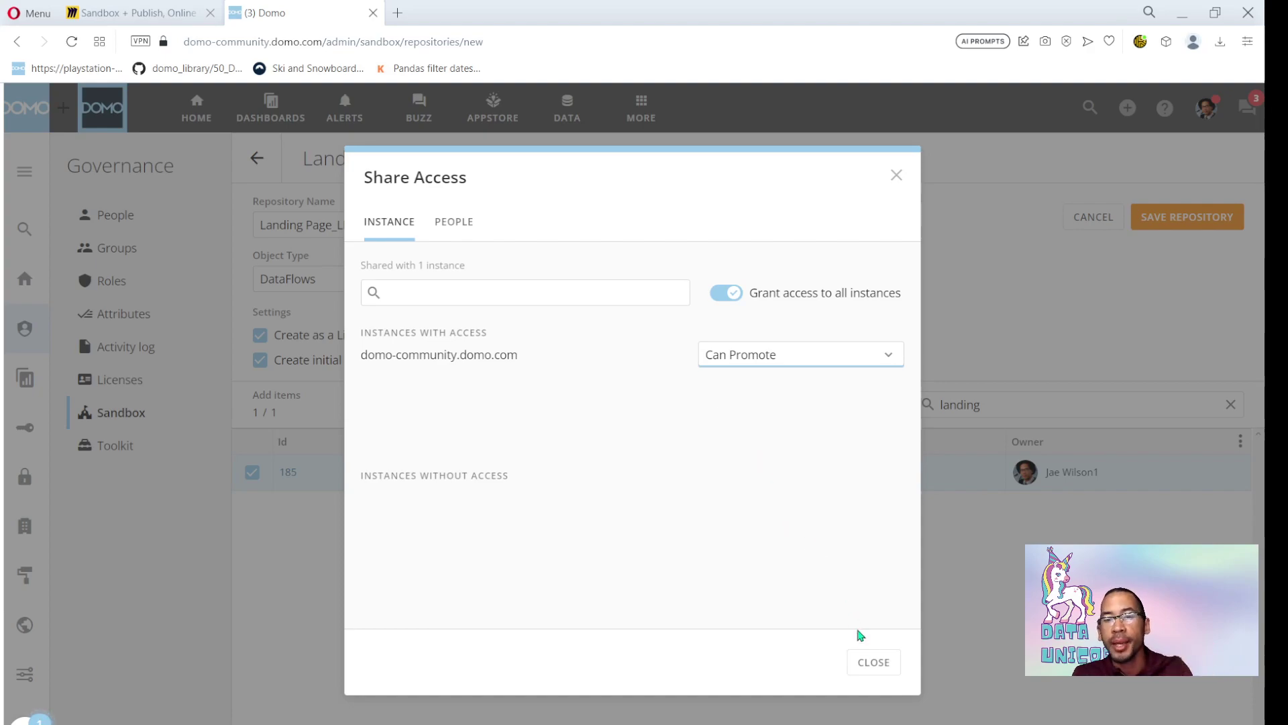
pyautogui.click(869, 665)
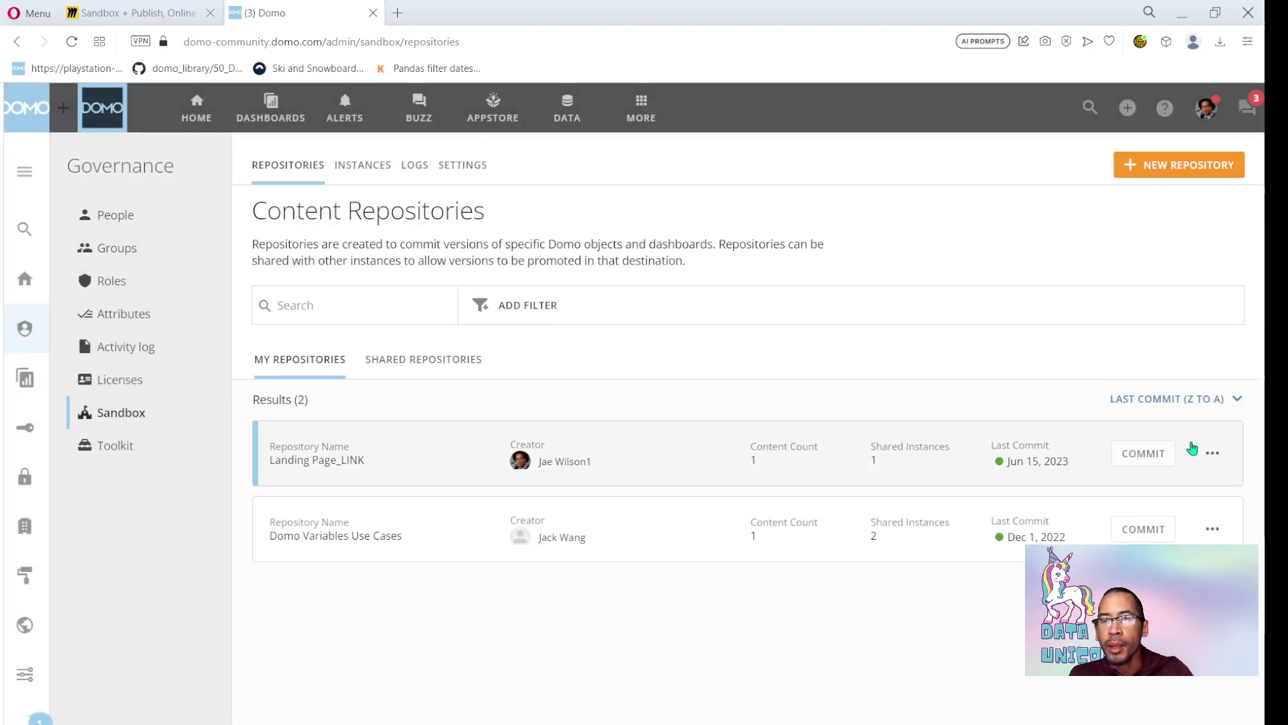
# Start promoting Landing Page_LINK from Shared Repositories and auto-map monit_user_accesslist
pyautogui.click(429, 359)
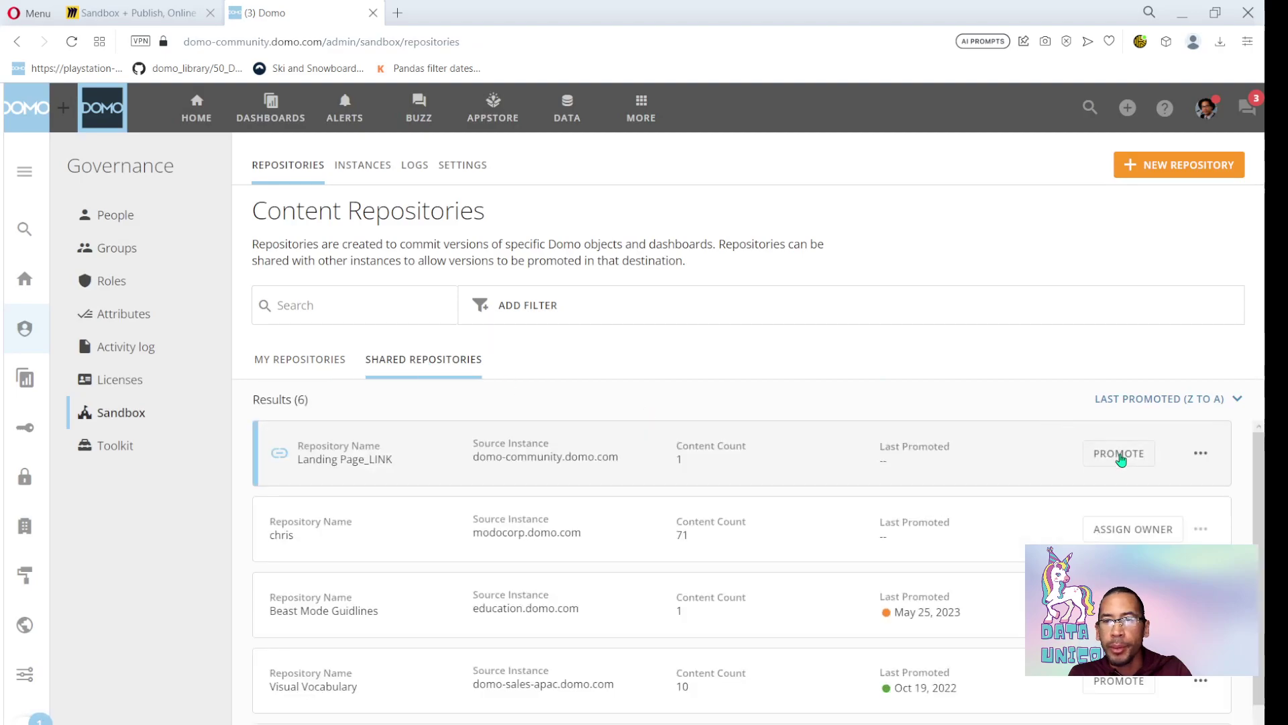
pyautogui.click(1119, 454)
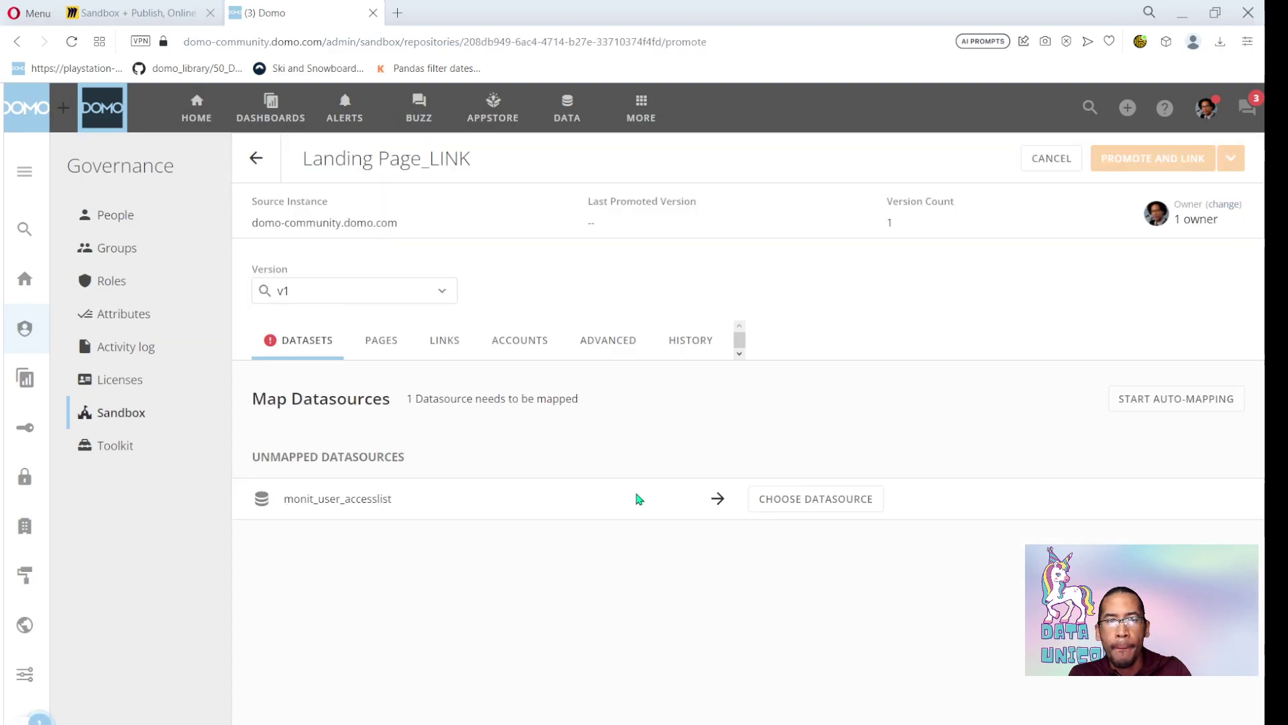
pyautogui.click(1143, 398)
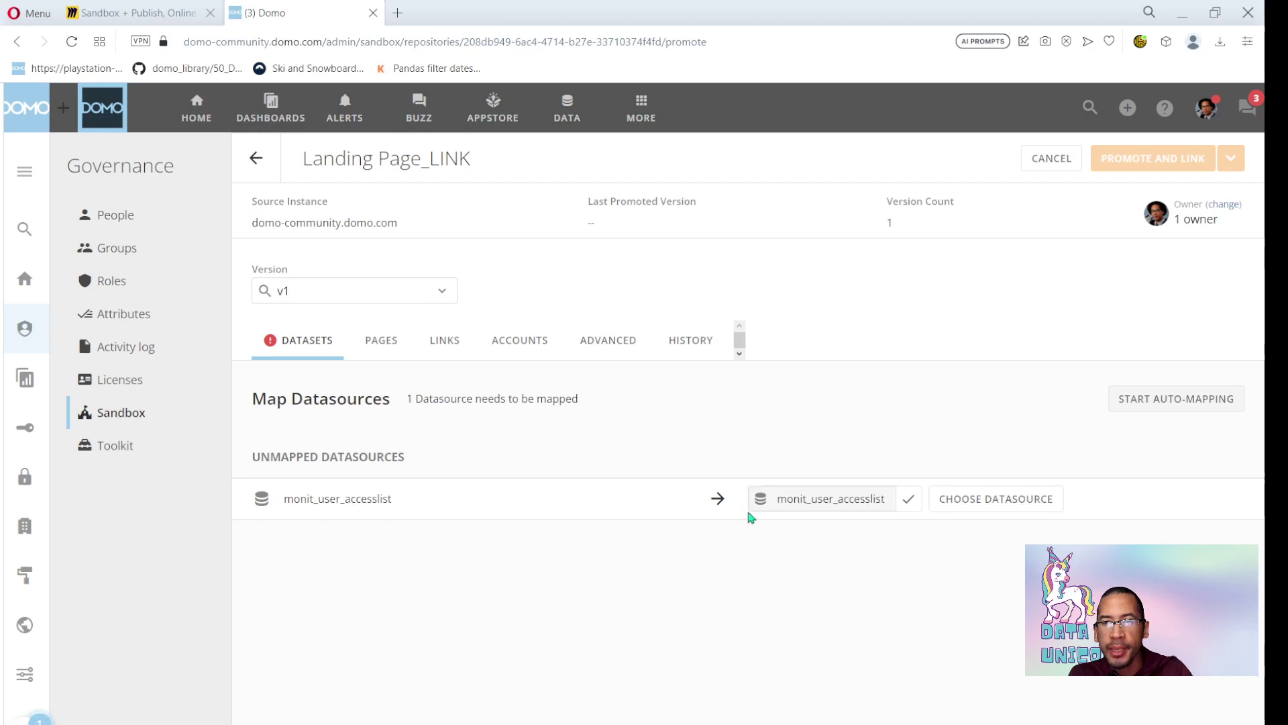
pyautogui.click(909, 503)
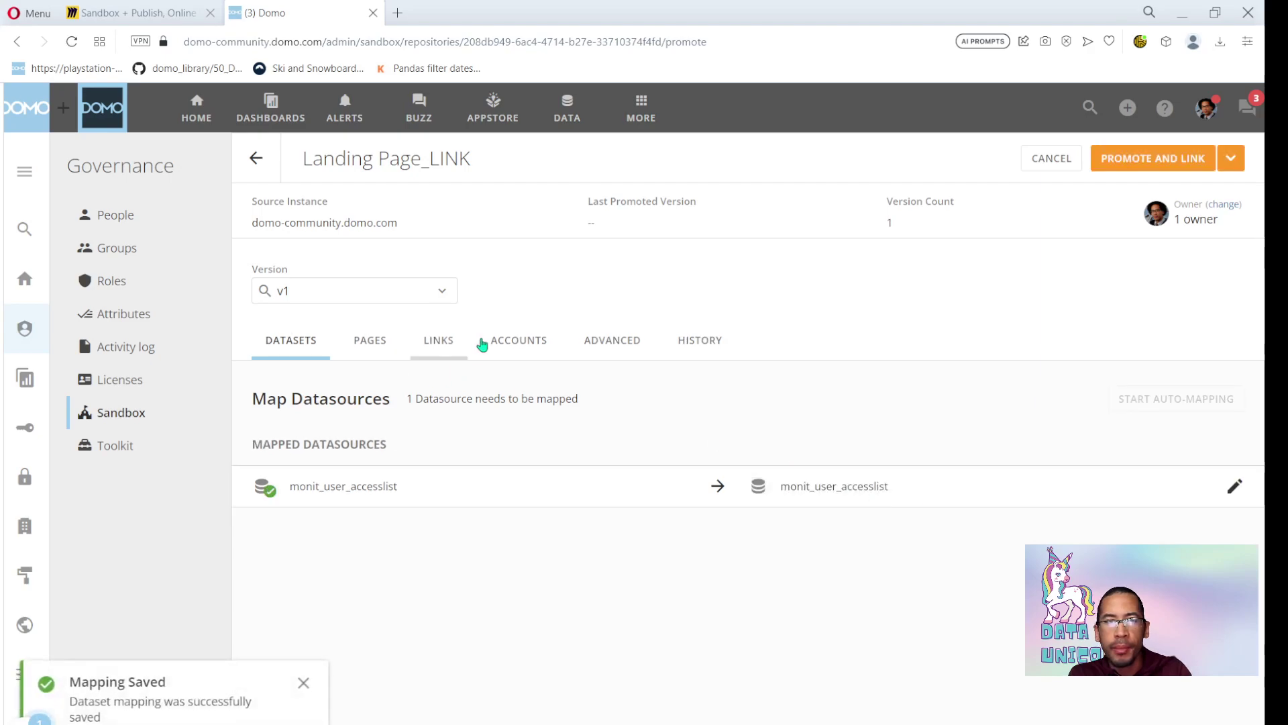
# Add a rename rule replacing _PROD with _DEV at the end of dataflow and dataset names
pyautogui.click(599, 342)
pyautogui.click(346, 498)
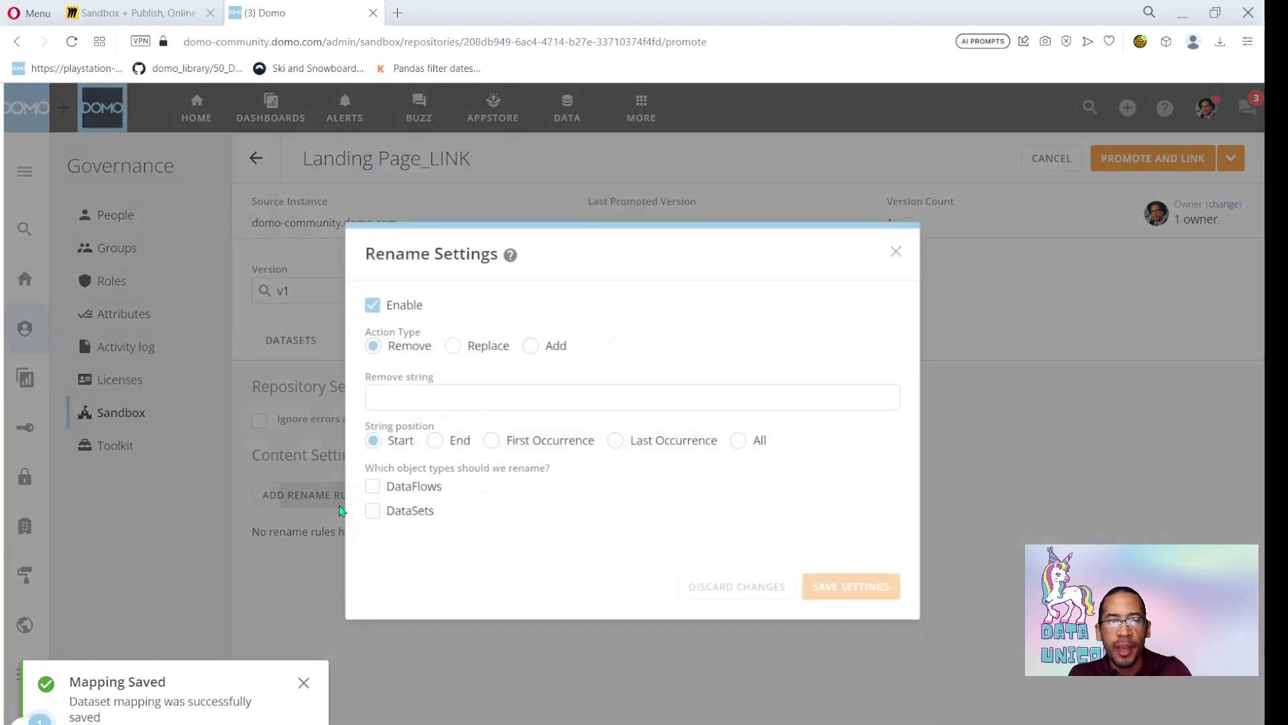
pyautogui.click(474, 349)
pyautogui.click(472, 363)
pyautogui.write('_PROD')
pyautogui.click(459, 424)
pyautogui.write('_DEV')
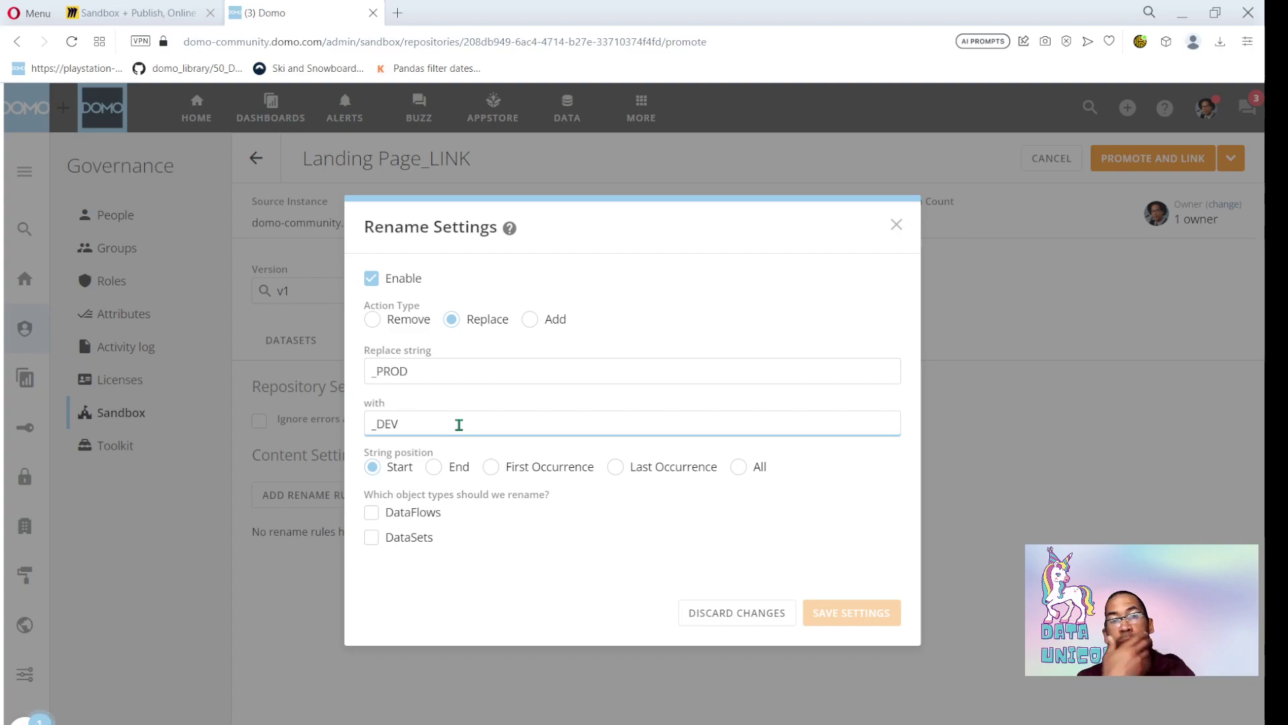
pyautogui.click(434, 472)
pyautogui.click(422, 513)
pyautogui.click(401, 525)
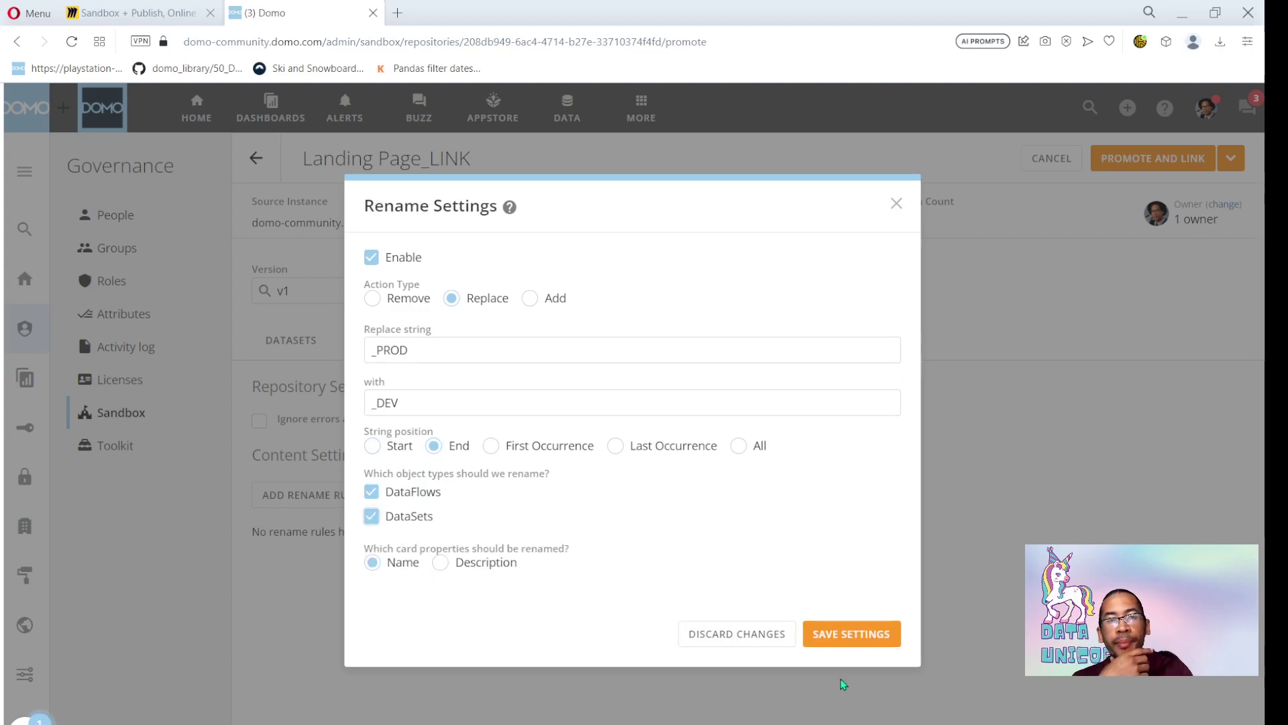
pyautogui.click(857, 634)
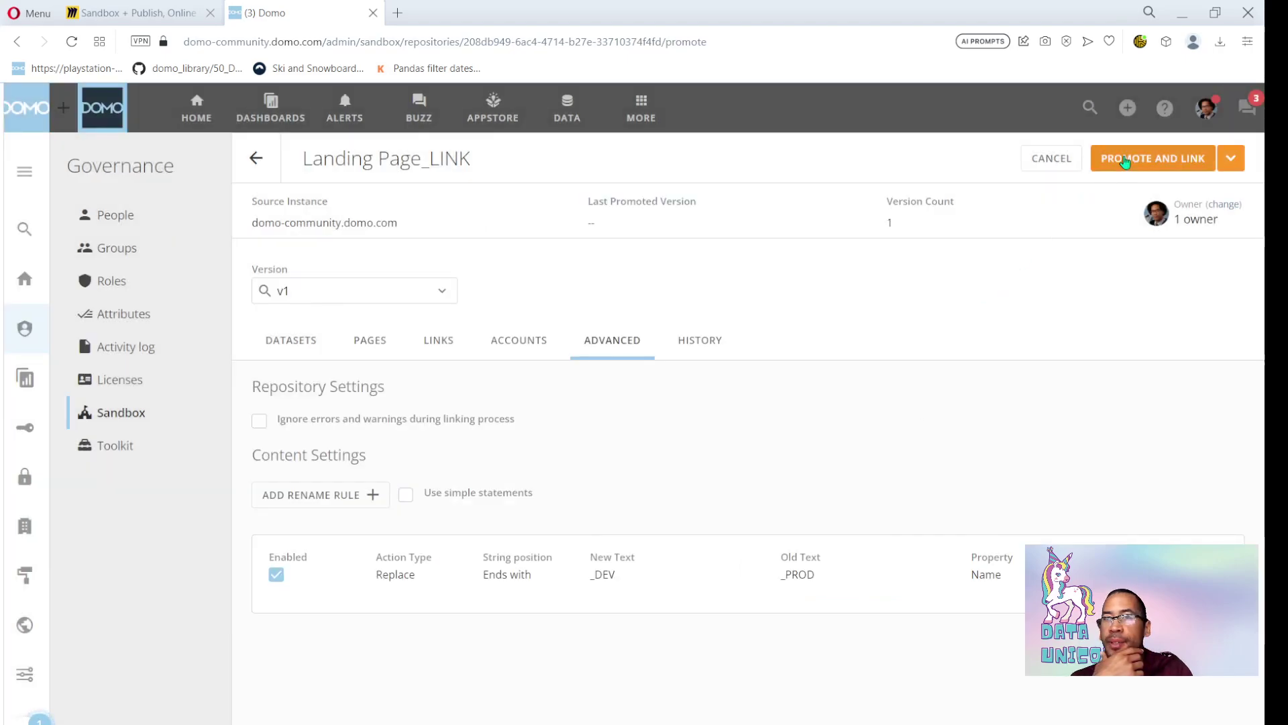
# Promote and link the repository as Landing Page_PROD, then view the DataFlows list
pyautogui.click(1129, 160)
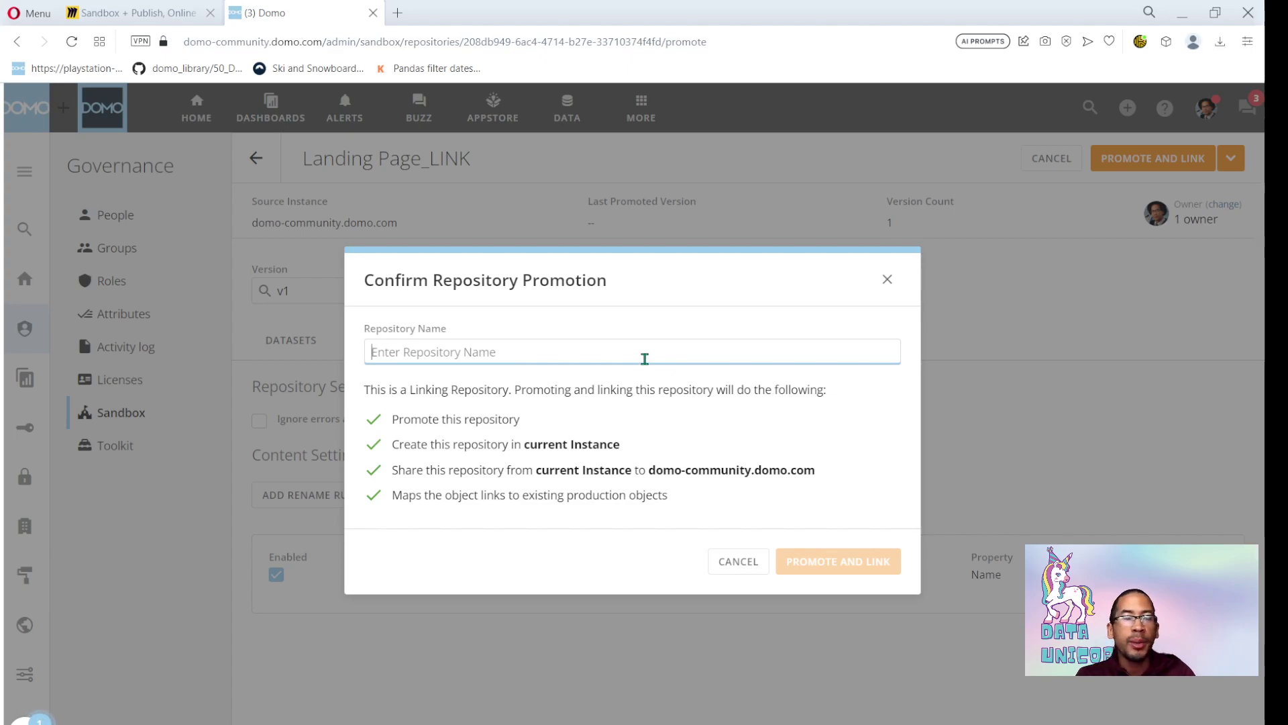
pyautogui.write('Landing P')
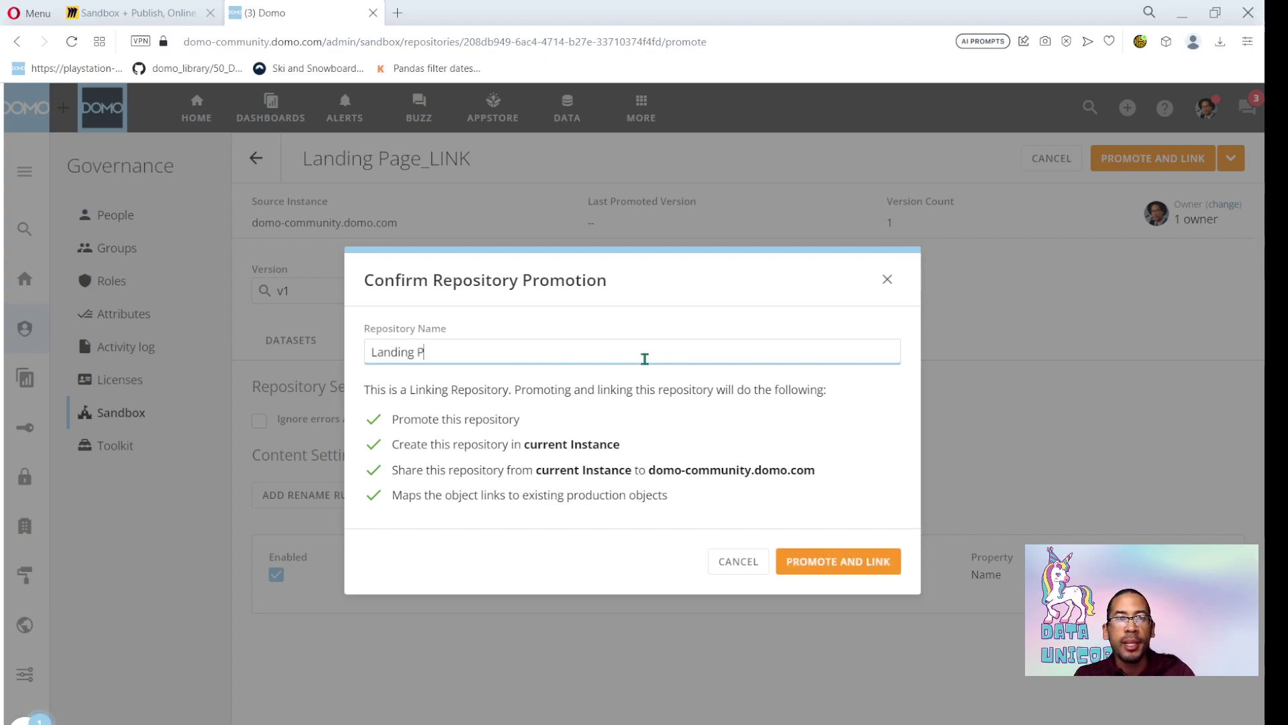
pyautogui.write('age_PROD')
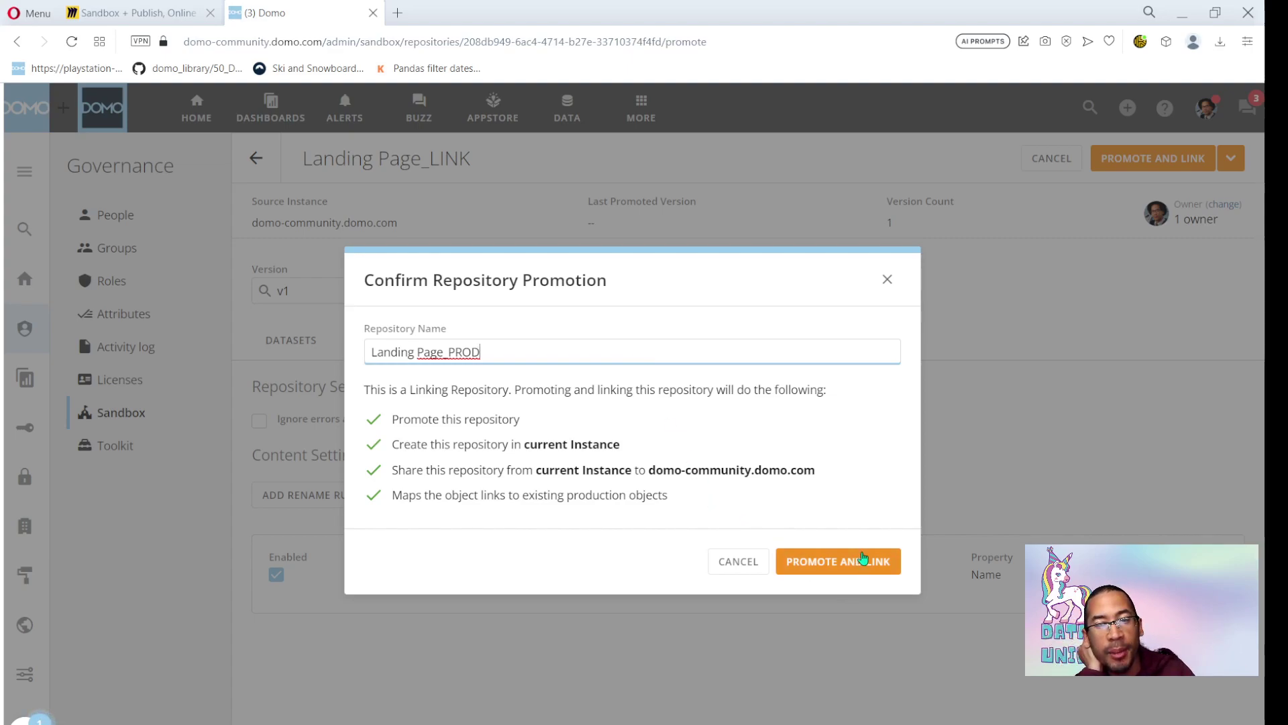
pyautogui.click(861, 561)
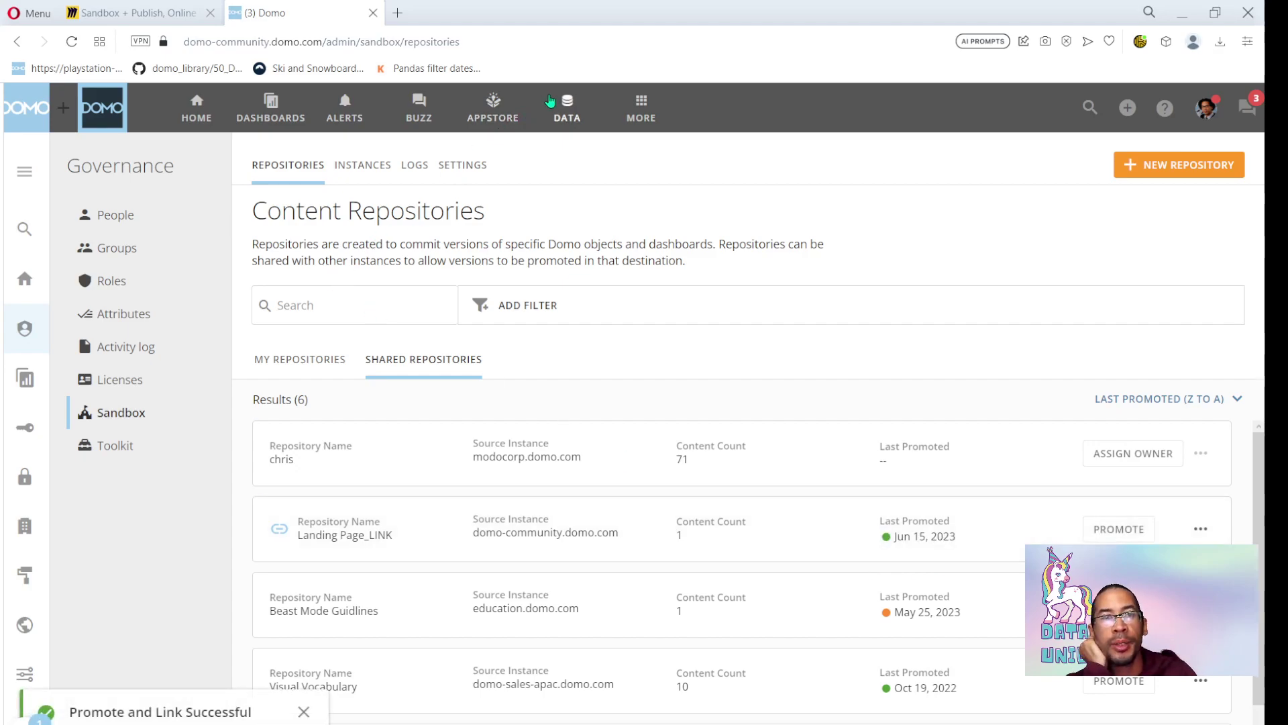
pyautogui.click(550, 101)
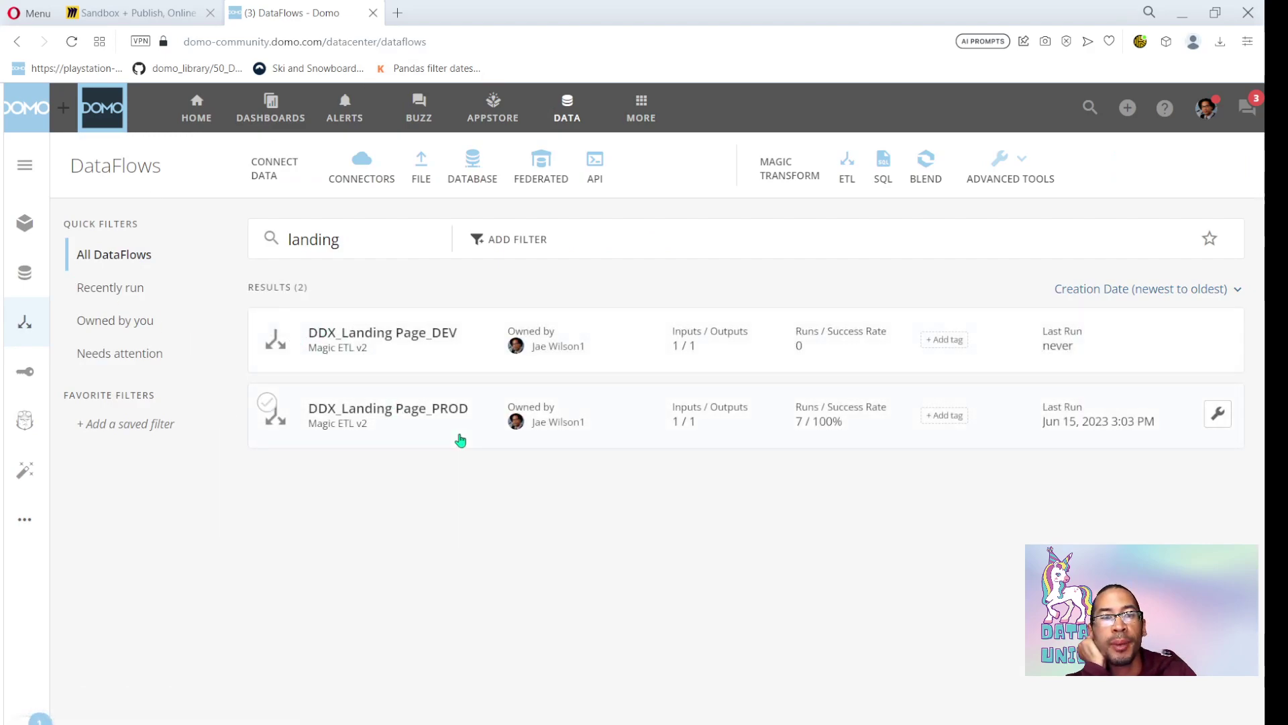
# In DDX_Landing Page_DEV's Add Formula 1 step, add work_ver = 'adding functionality for v2 release'
pyautogui.click(444, 353)
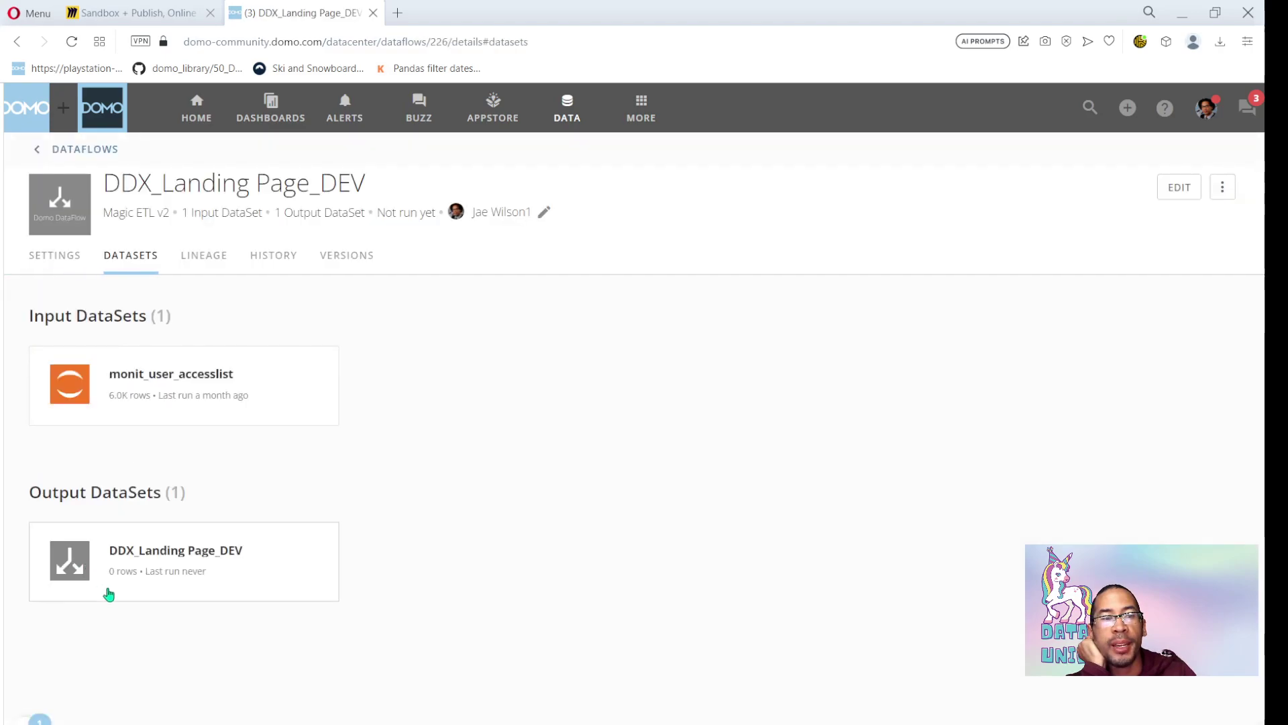
pyautogui.click(1179, 190)
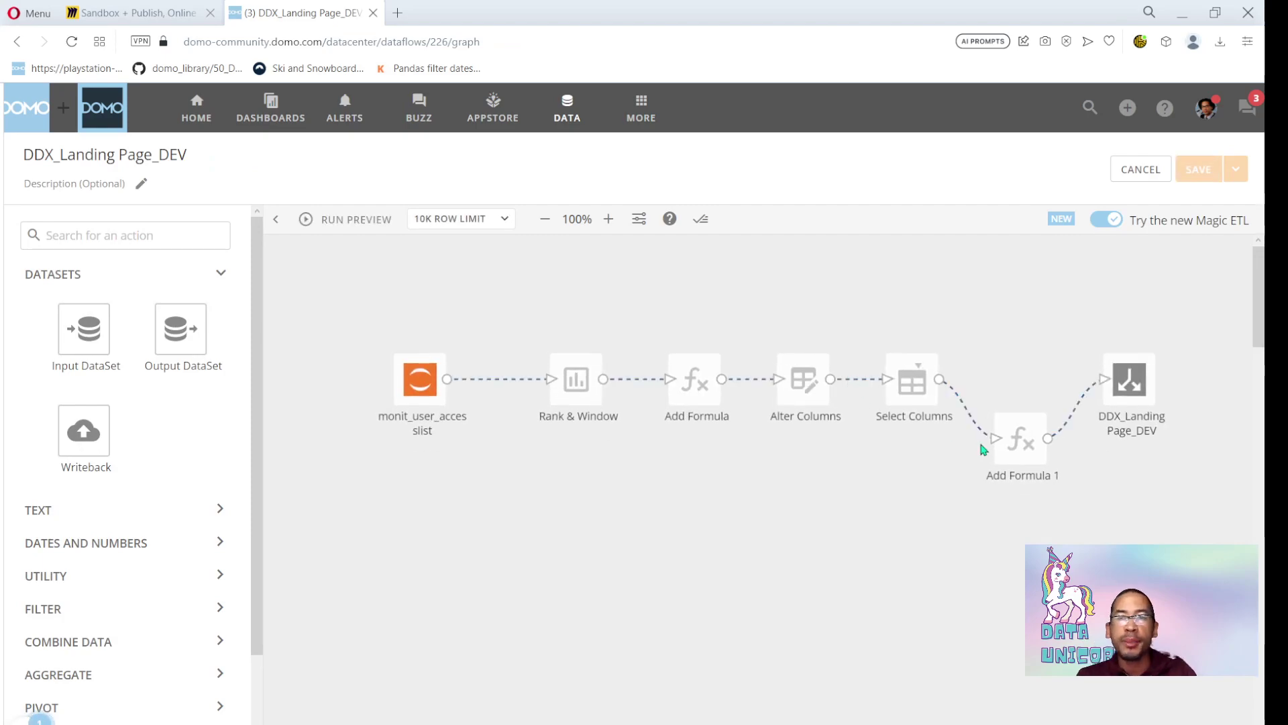
pyautogui.click(1003, 449)
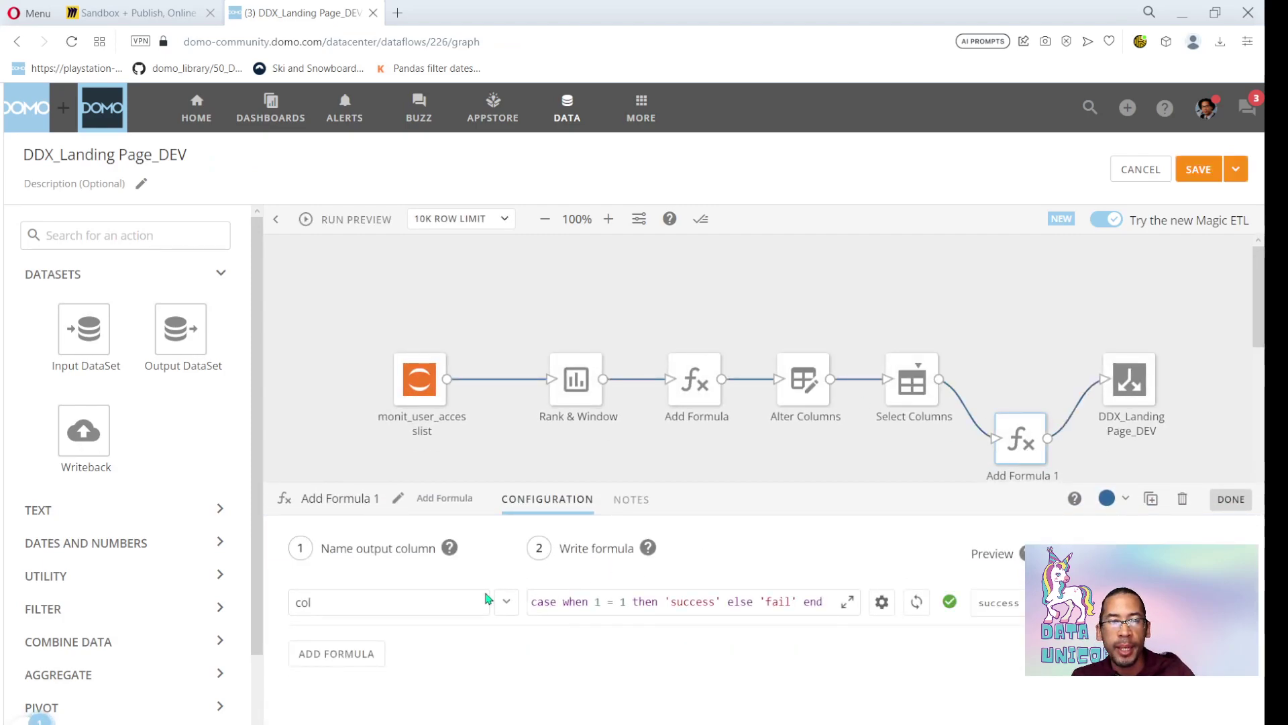
pyautogui.click(345, 652)
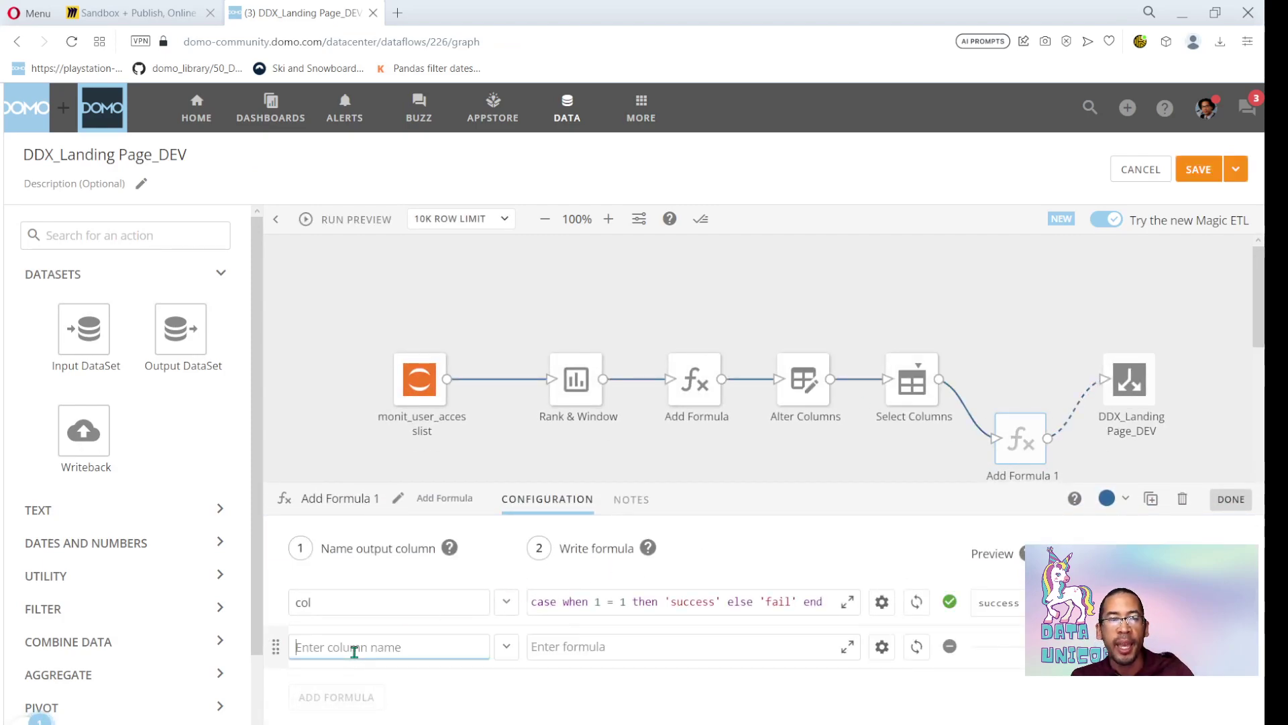
pyautogui.write('ite')
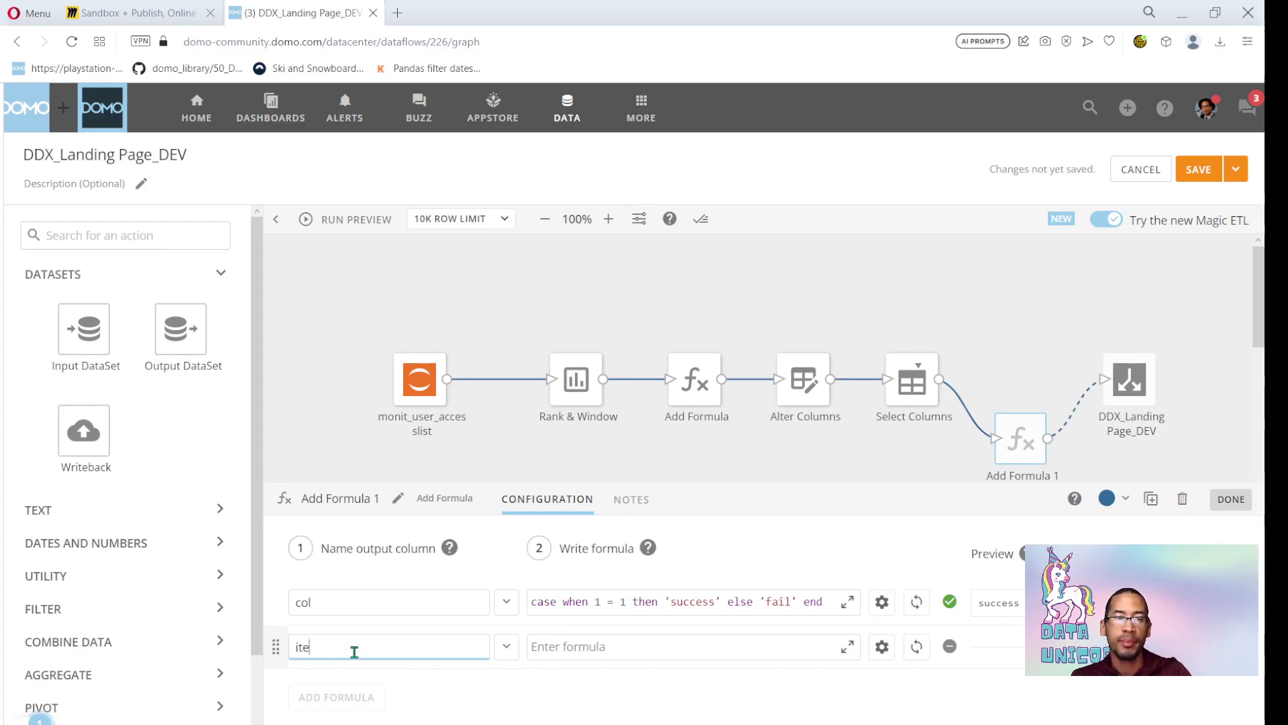
pyautogui.press('BackSpace')
pyautogui.press('BackSpace')
pyautogui.write('work_ver')
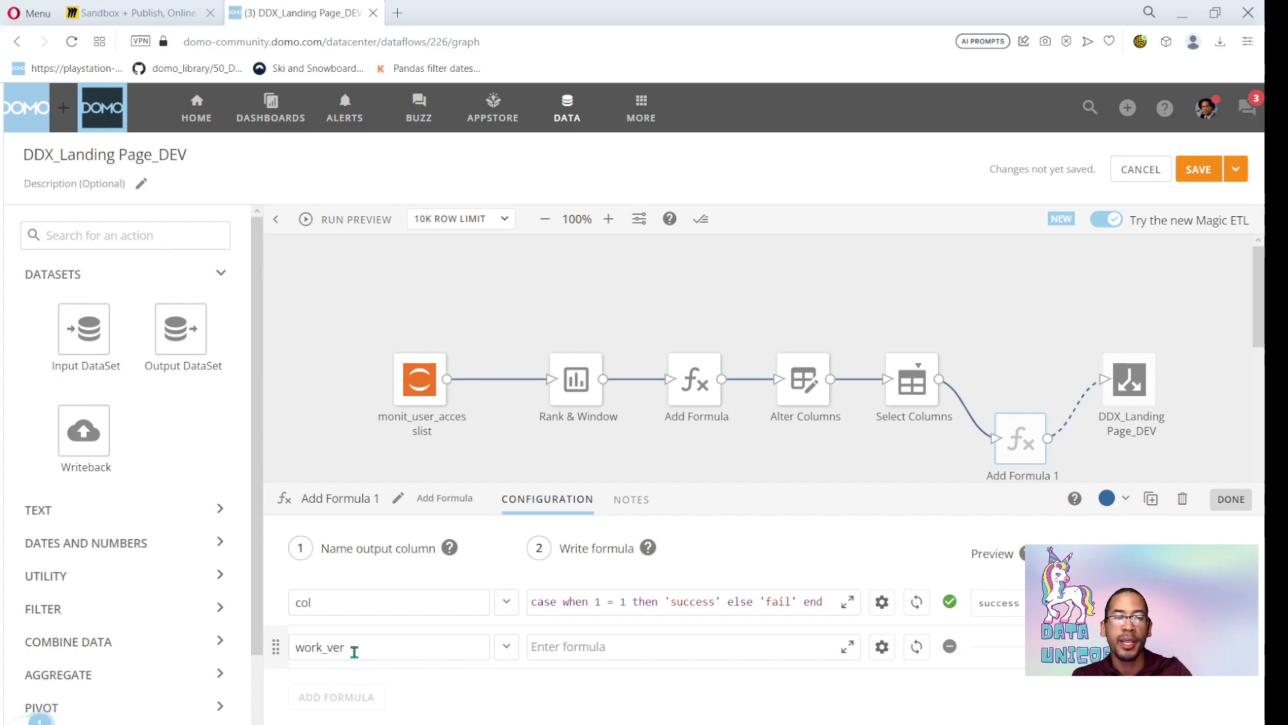
pyautogui.click(569, 650)
pyautogui.write("'adding functionality for v2 release")
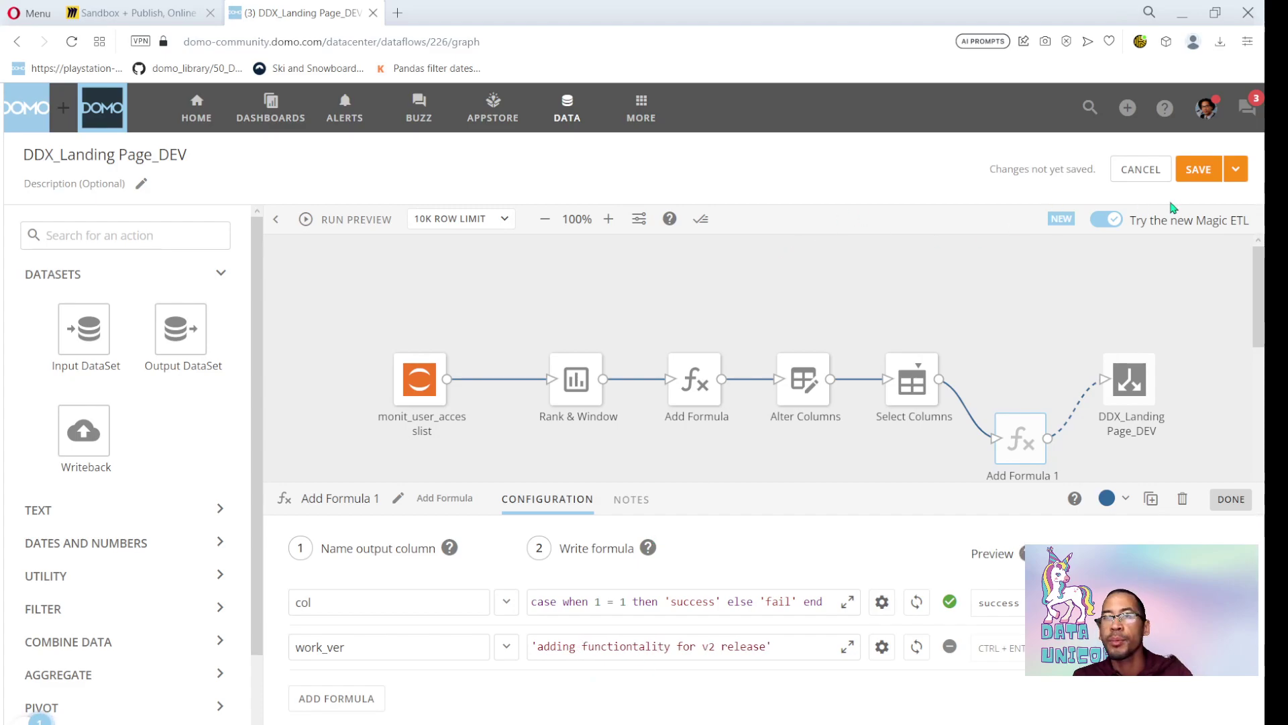
pyautogui.click(1235, 170)
# Validate the work_ver formula, save and run DDX_Landing Page_DEV, then return to the Miro board
pyautogui.click(1219, 207)
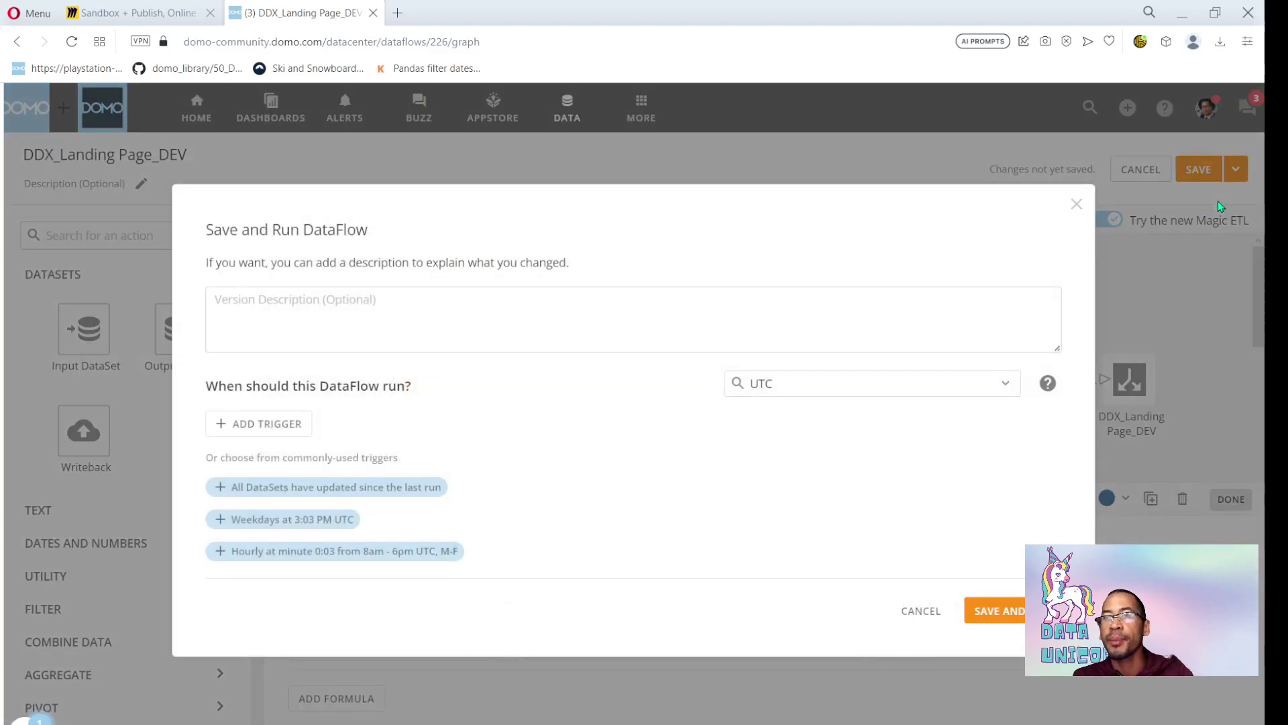
pyautogui.click(996, 610)
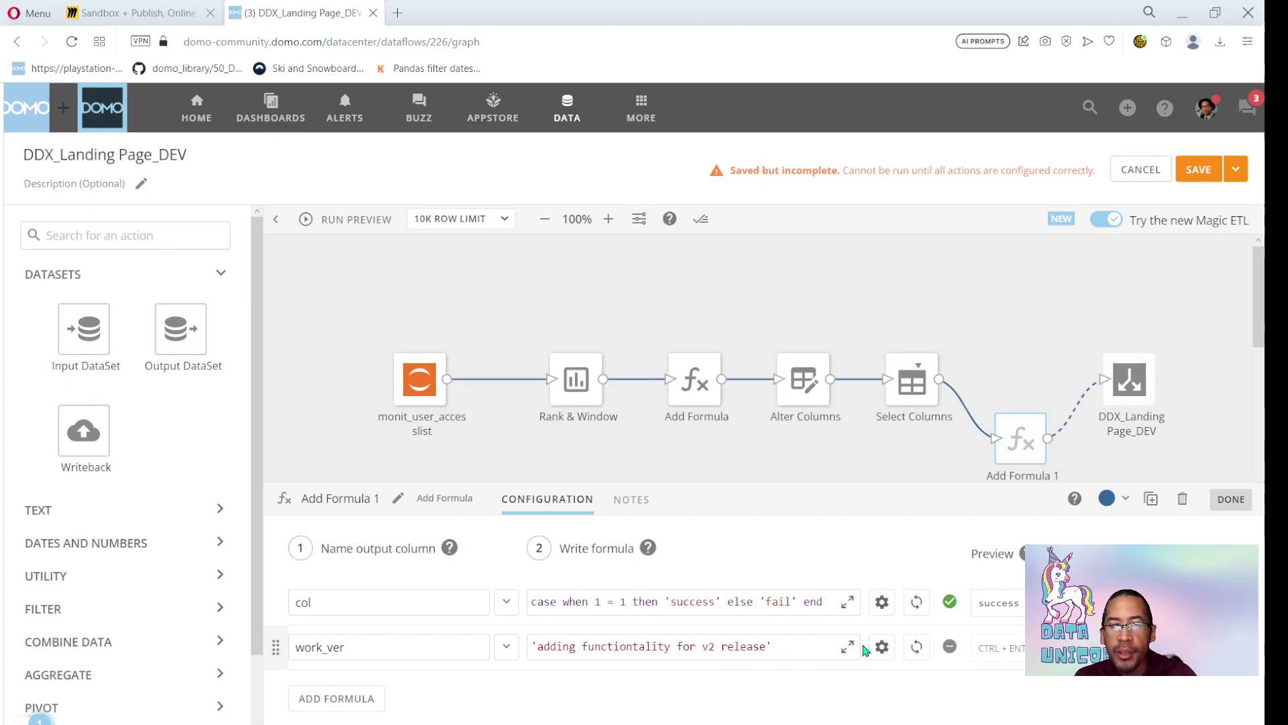
pyautogui.click(915, 646)
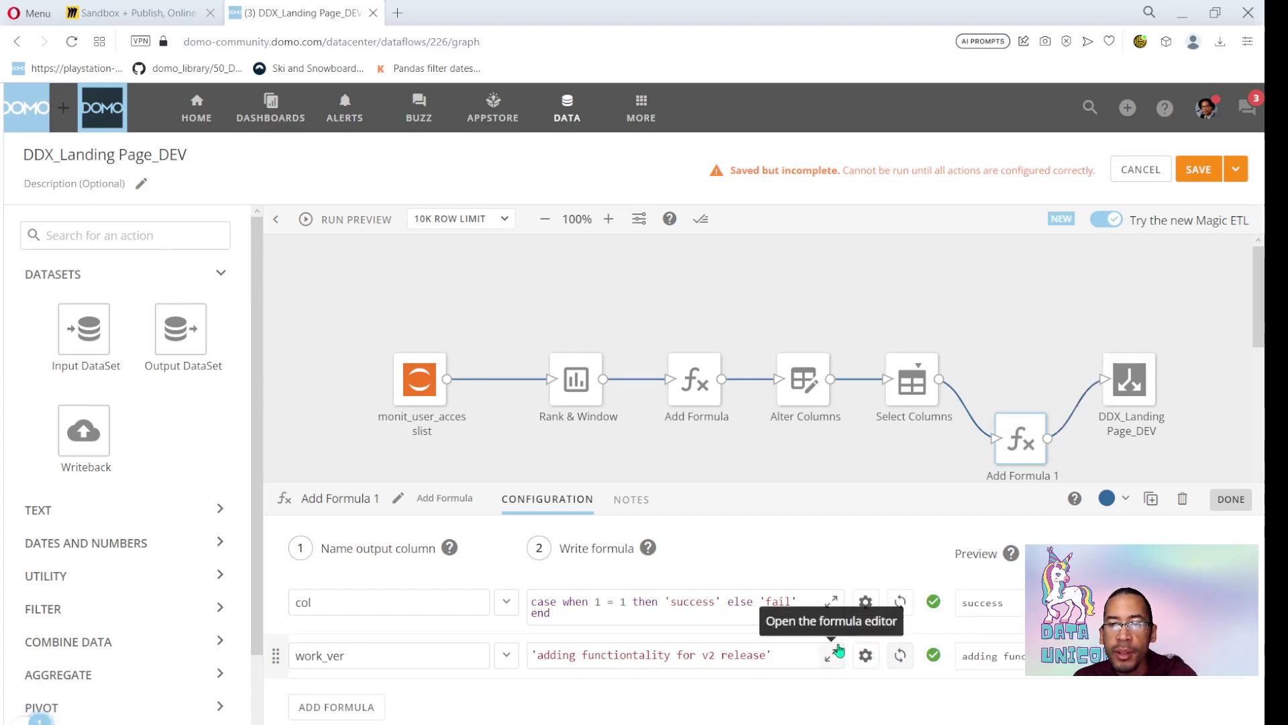
pyautogui.click(1235, 173)
pyautogui.click(1201, 212)
pyautogui.click(999, 608)
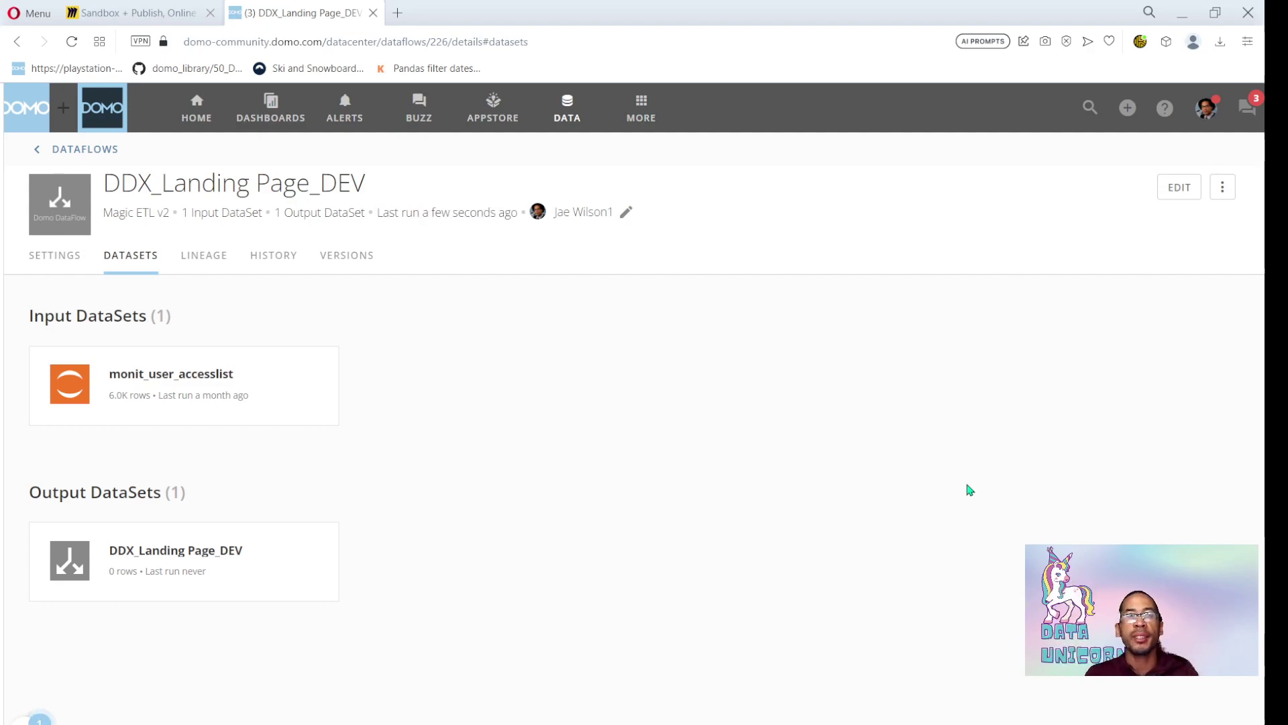
pyautogui.click(189, 15)
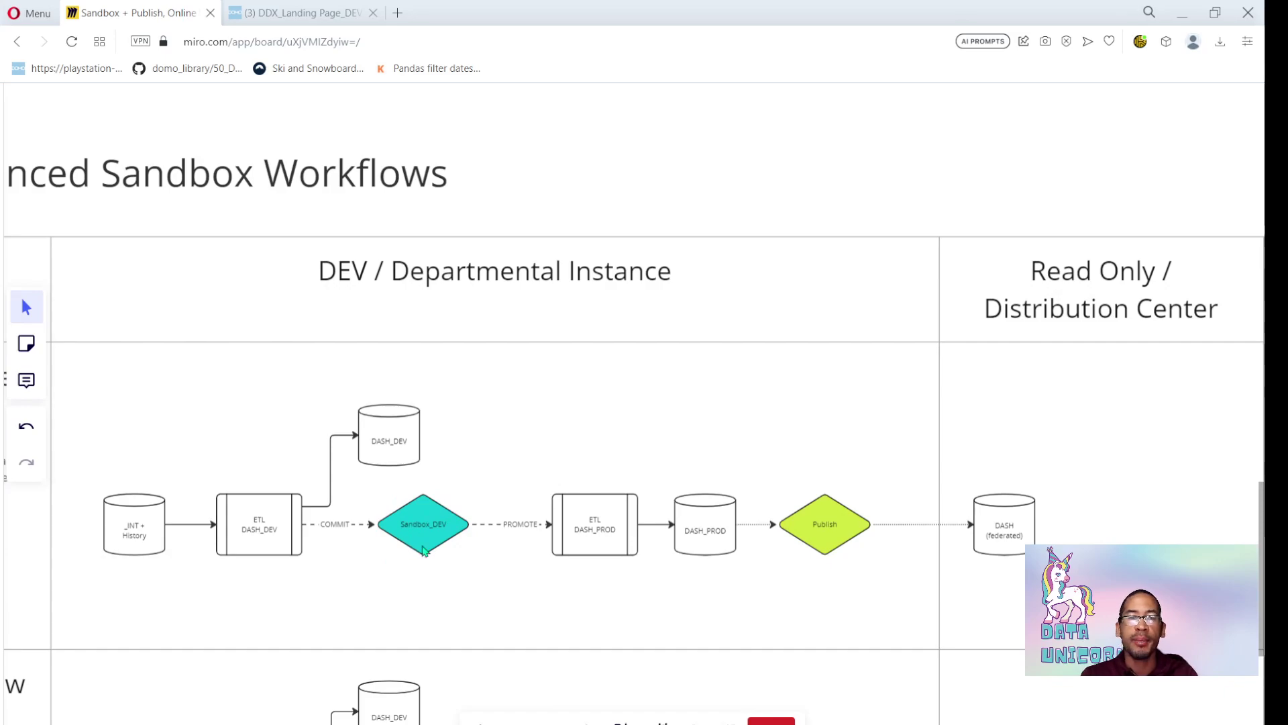
# Scroll around the Miro board to review the QA workflow lane
pyautogui.hscroll(-3, 423, 550)
pyautogui.scroll(-5, 423, 550)
pyautogui.scroll(-3, 424, 550)
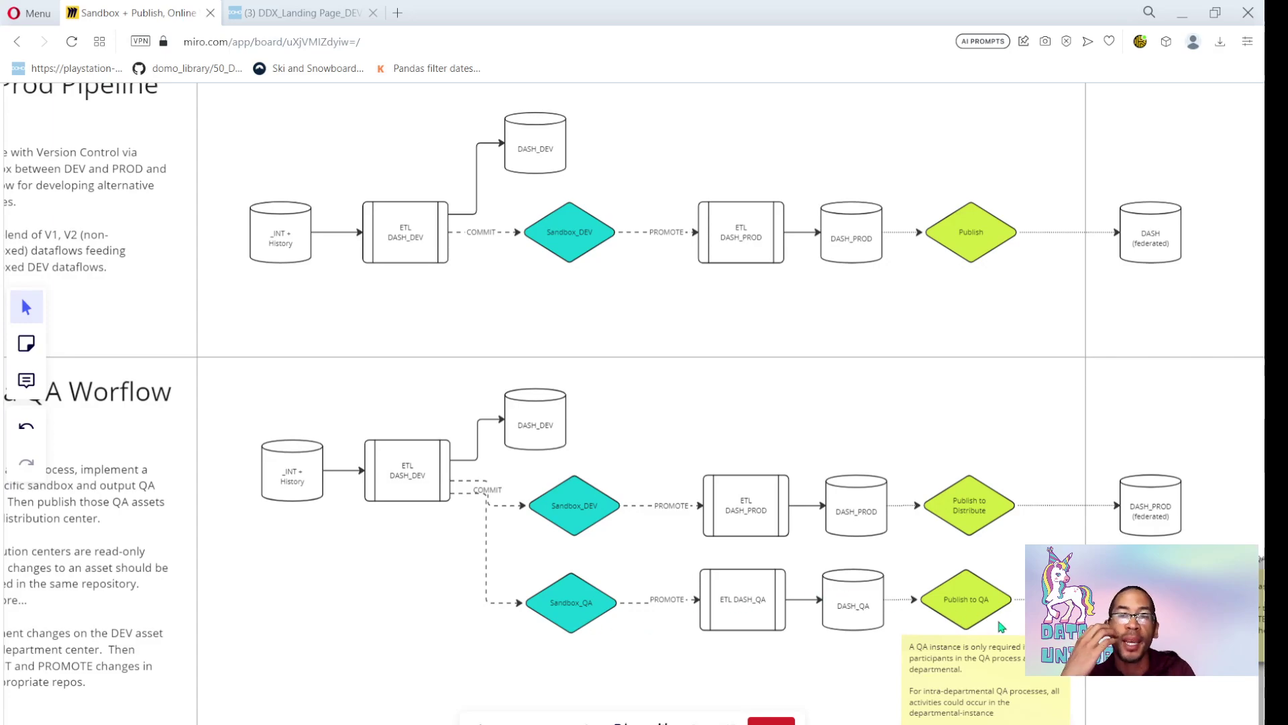
pyautogui.hscroll(5, 997, 621)
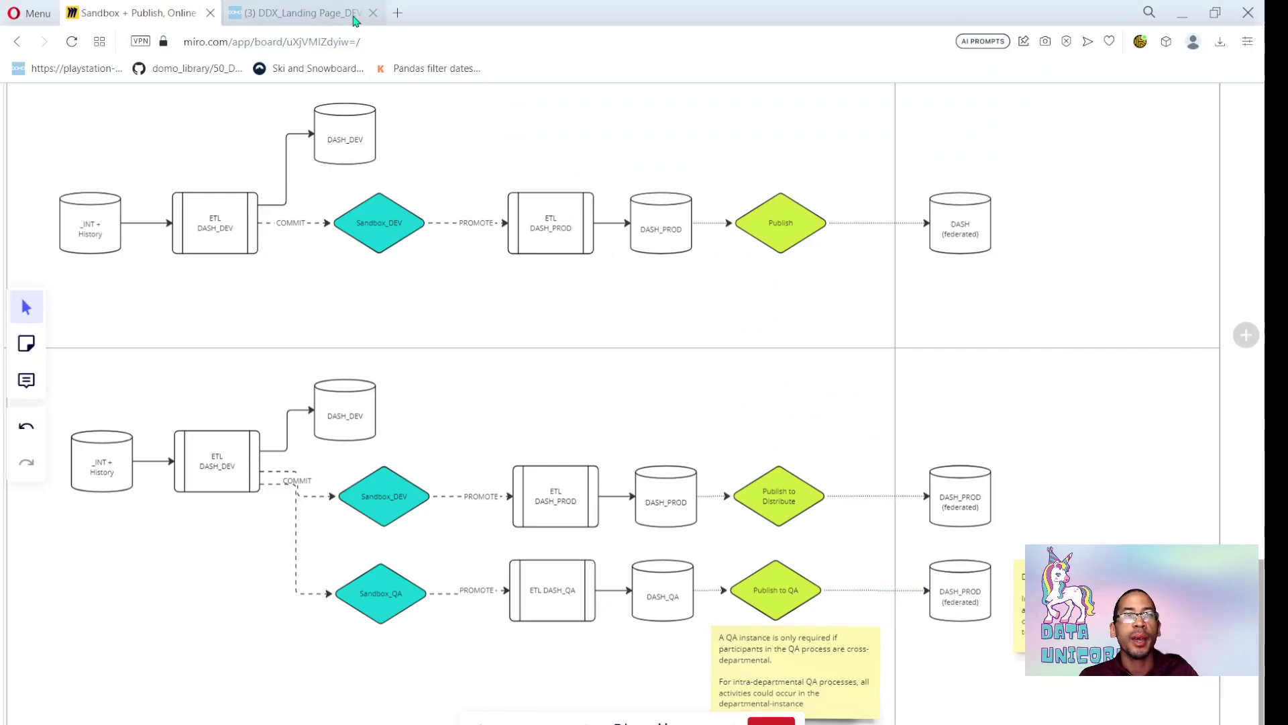
# Back in Domo, start a new content repository from Admin's sandbox repository management
pyautogui.click(355, 15)
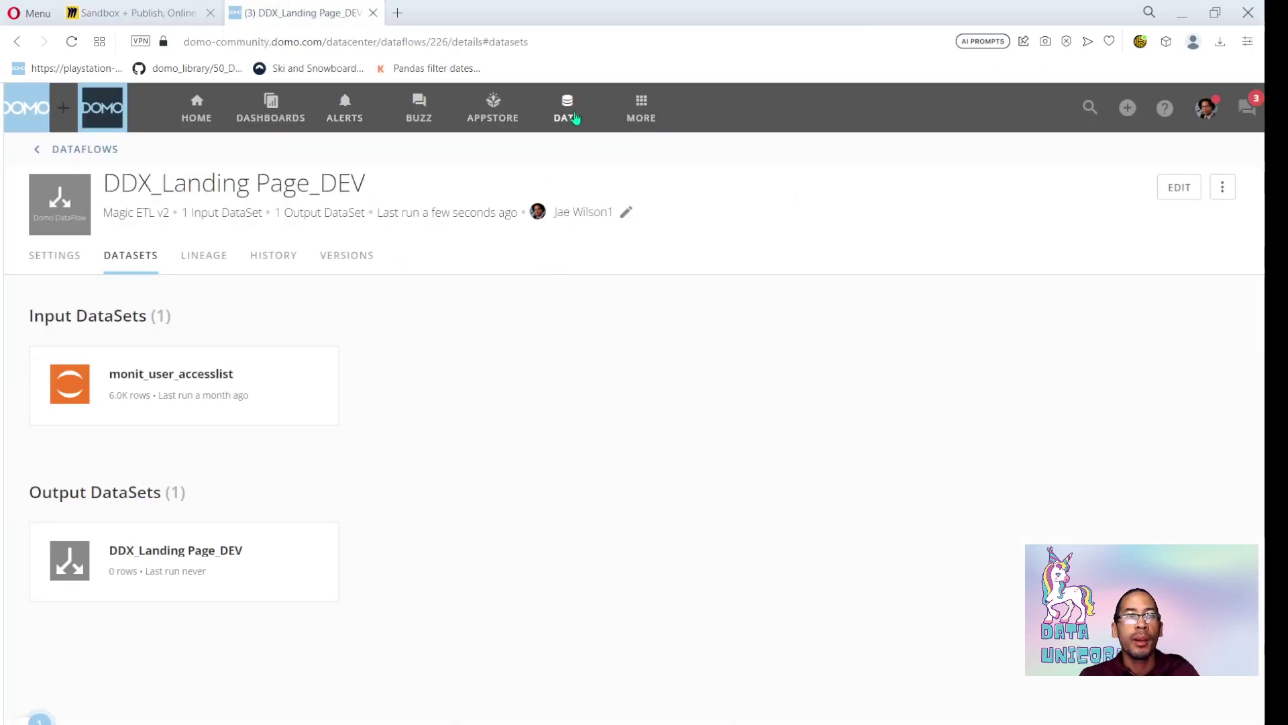
pyautogui.click(634, 119)
pyautogui.click(555, 167)
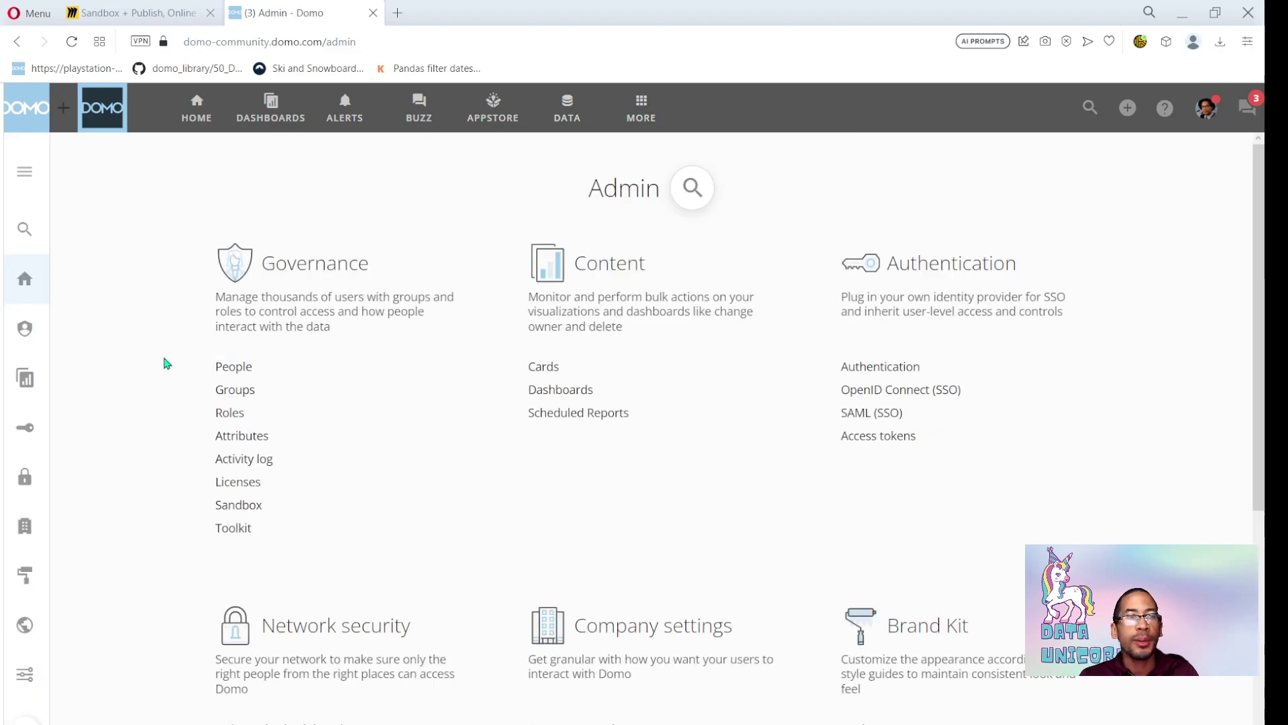
pyautogui.click(240, 514)
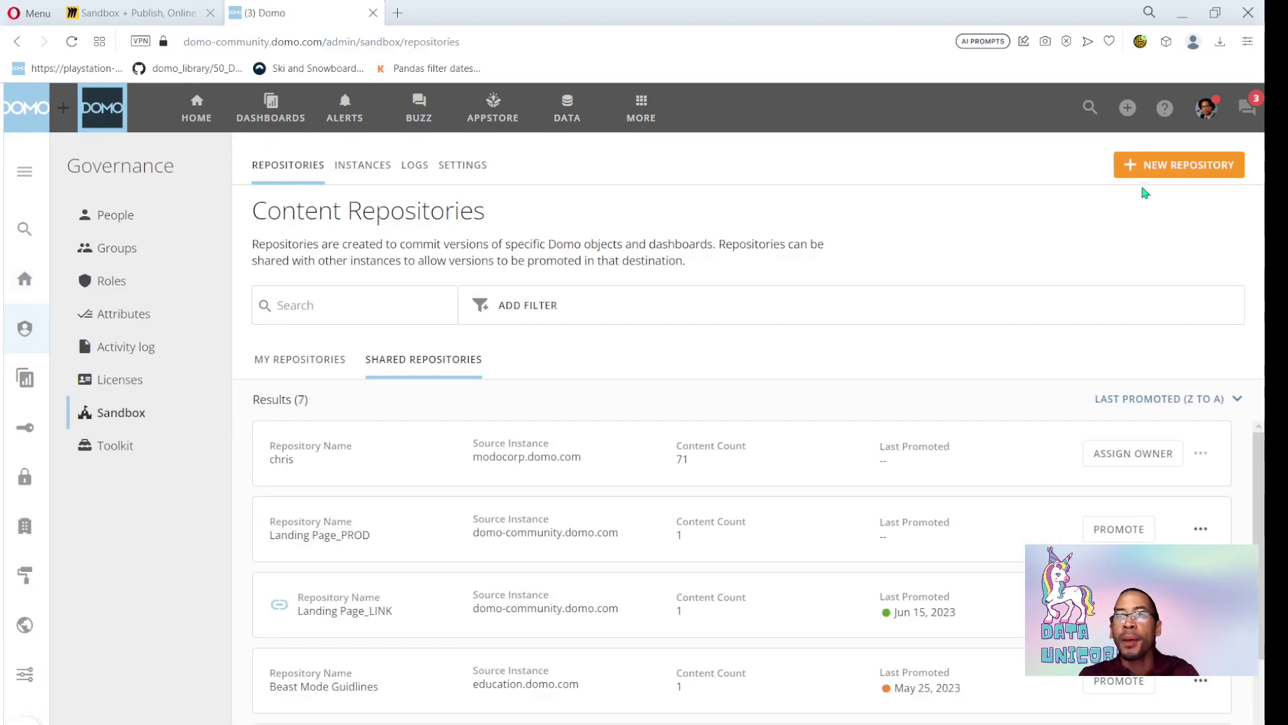
pyautogui.click(1184, 178)
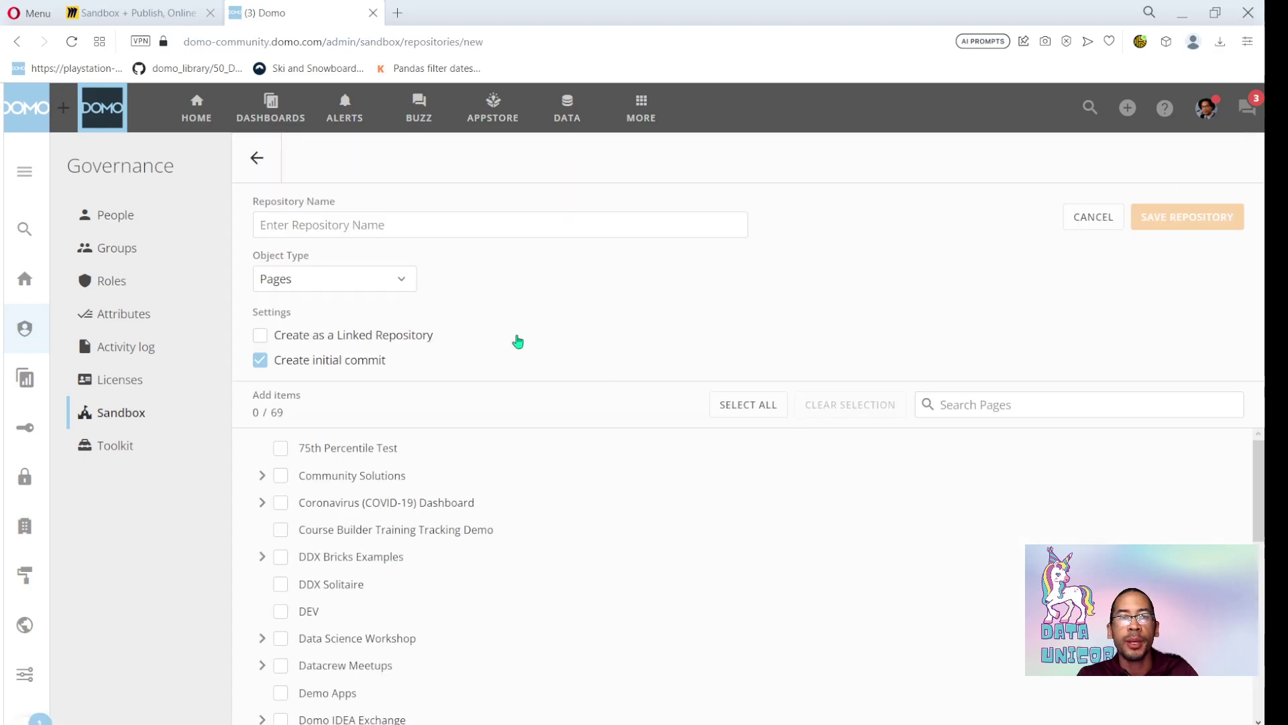
# Name it Landing Page_QA, set DataFlows type, add DDX_Landing Page_DEV, and save
pyautogui.click(403, 231)
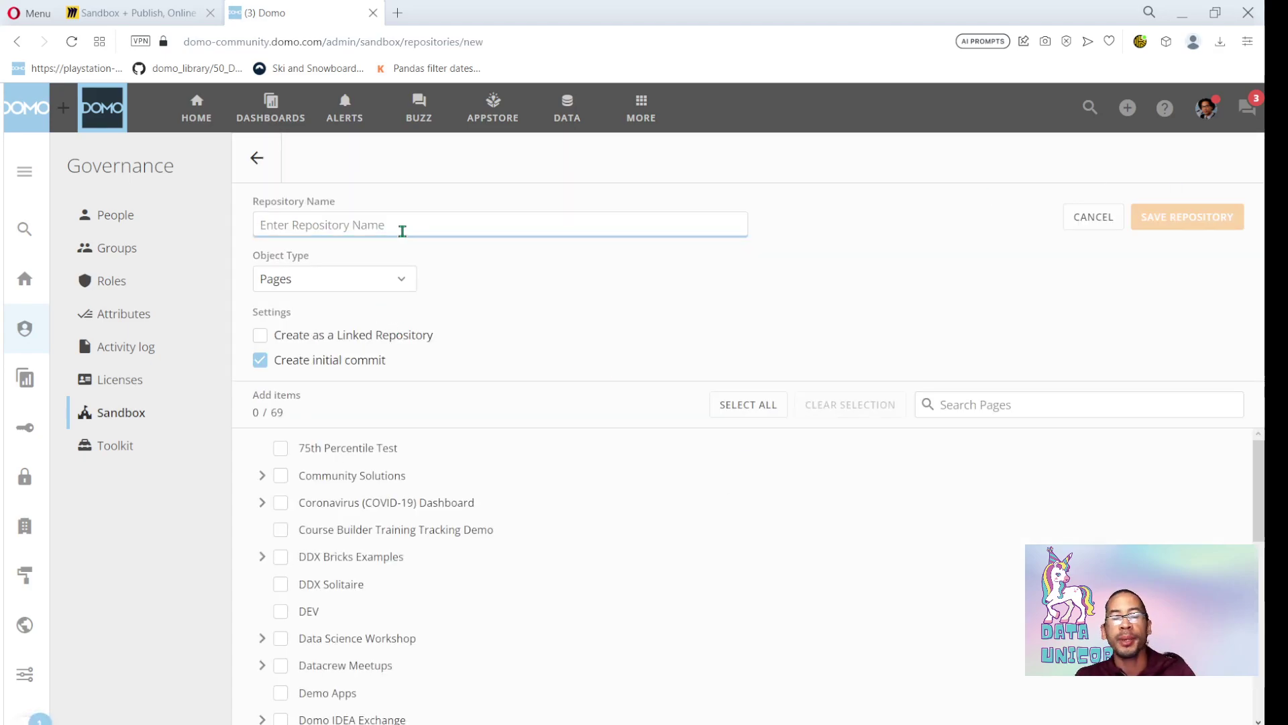
pyautogui.write('Link')
pyautogui.write('anding Page')
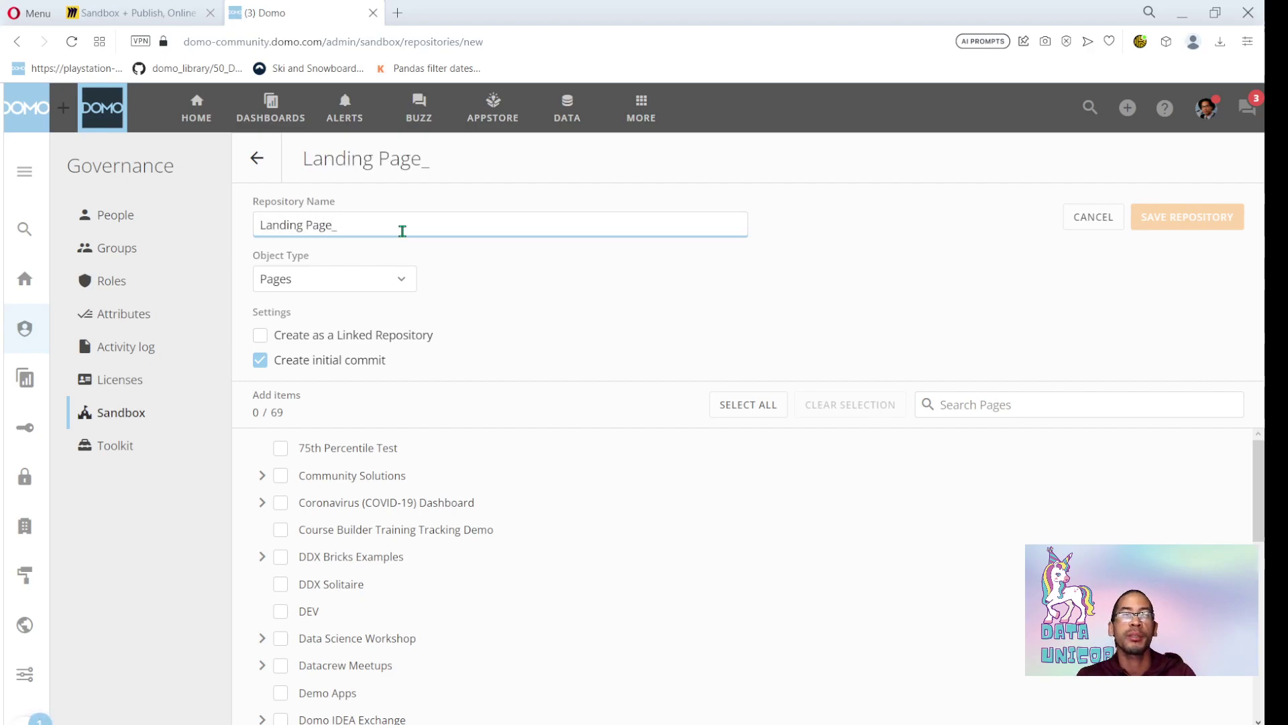
pyautogui.write('_QA')
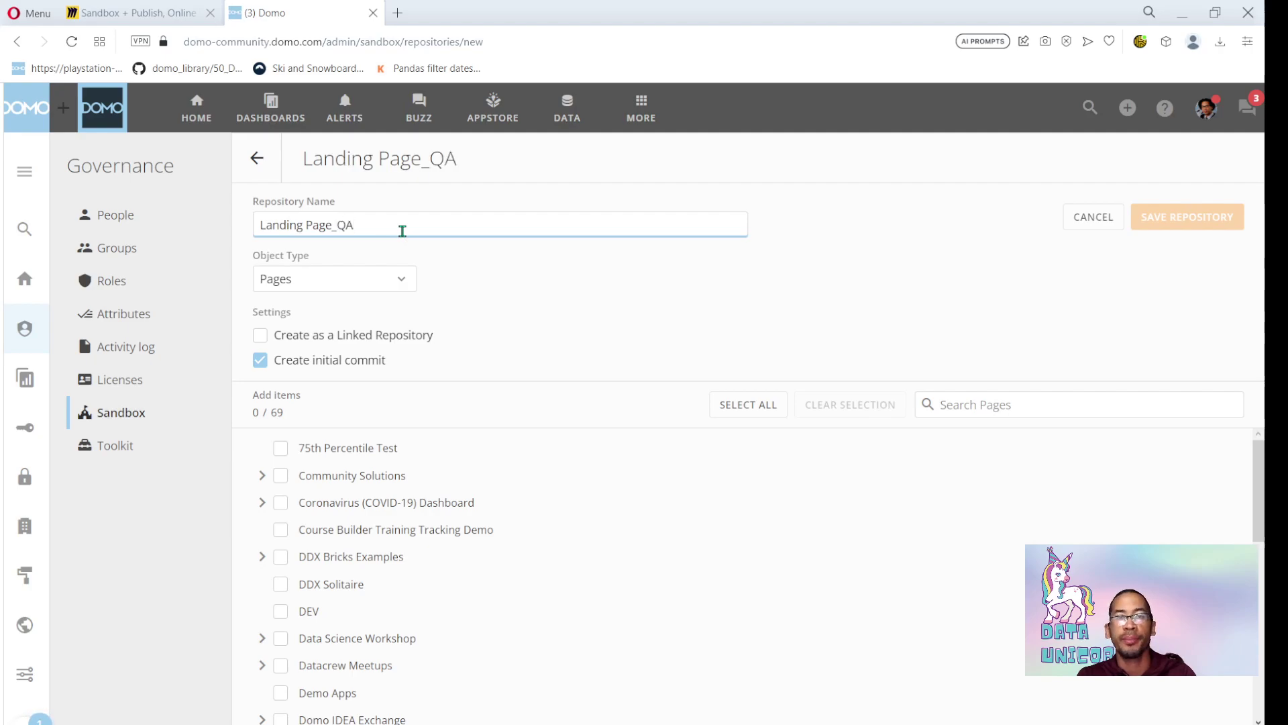
pyautogui.click(327, 281)
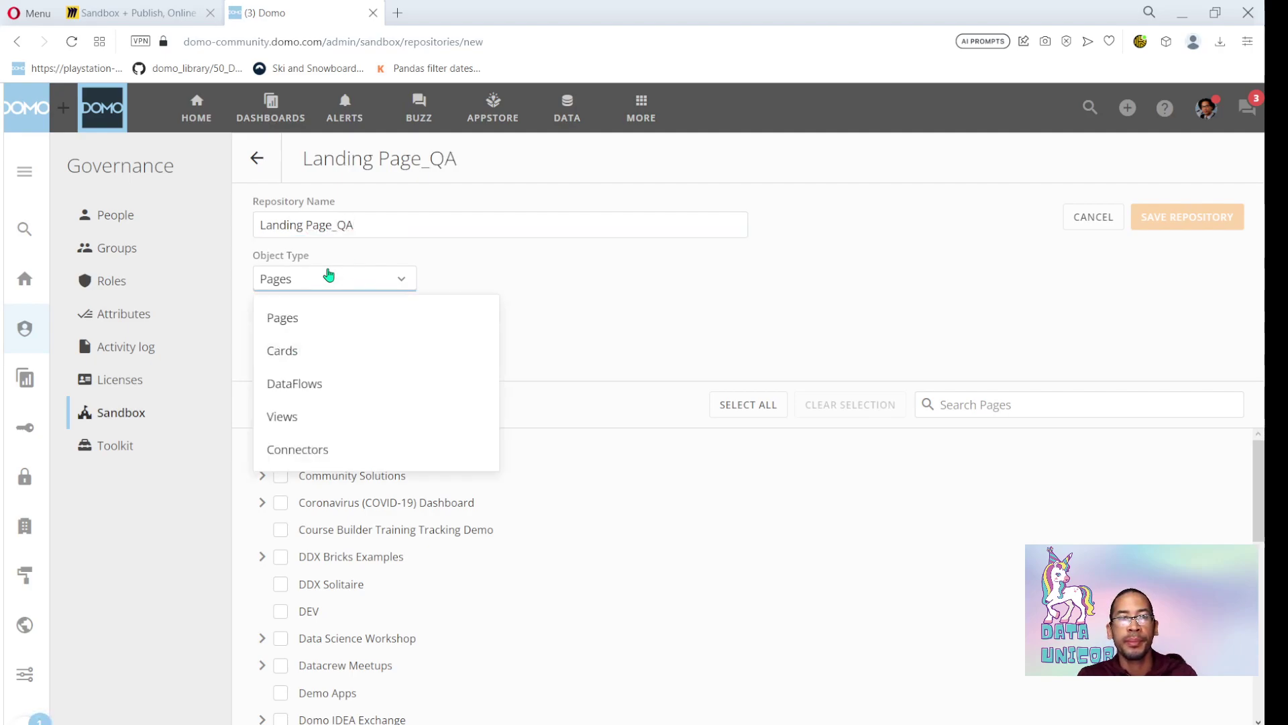
pyautogui.click(282, 391)
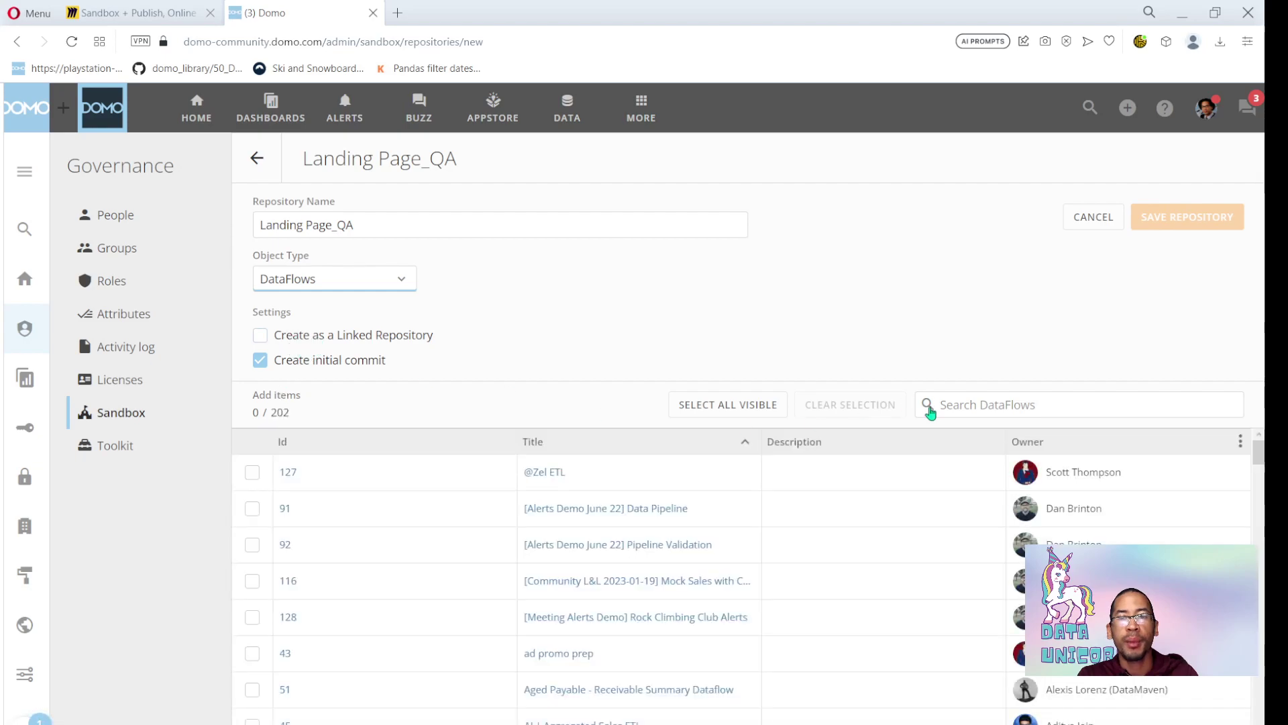
pyautogui.click(1016, 407)
pyautogui.write('landing')
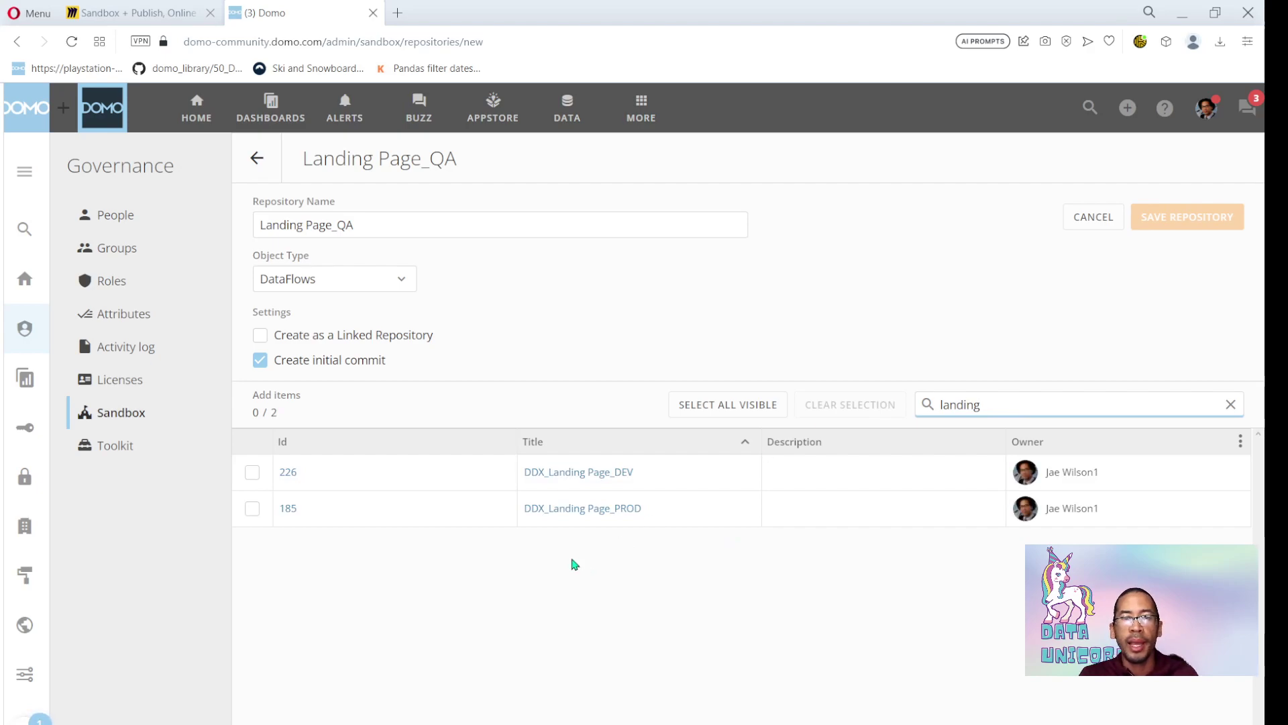
pyautogui.click(253, 472)
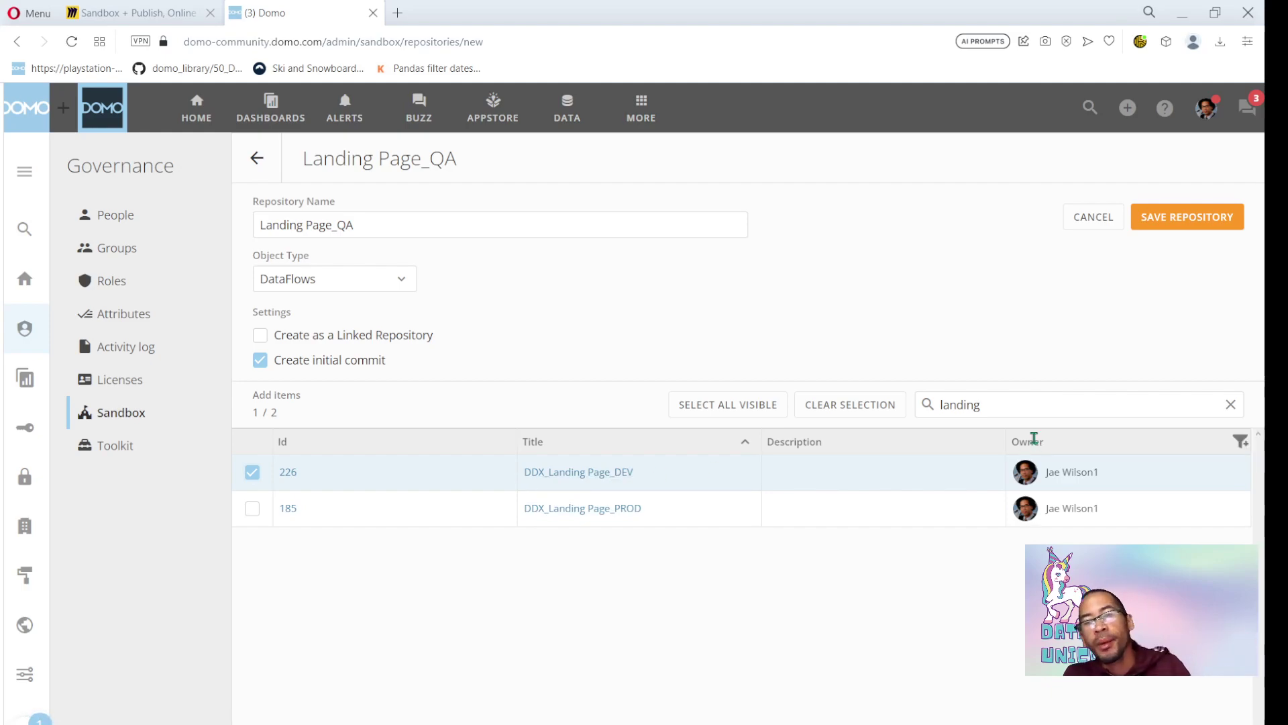
pyautogui.click(1207, 231)
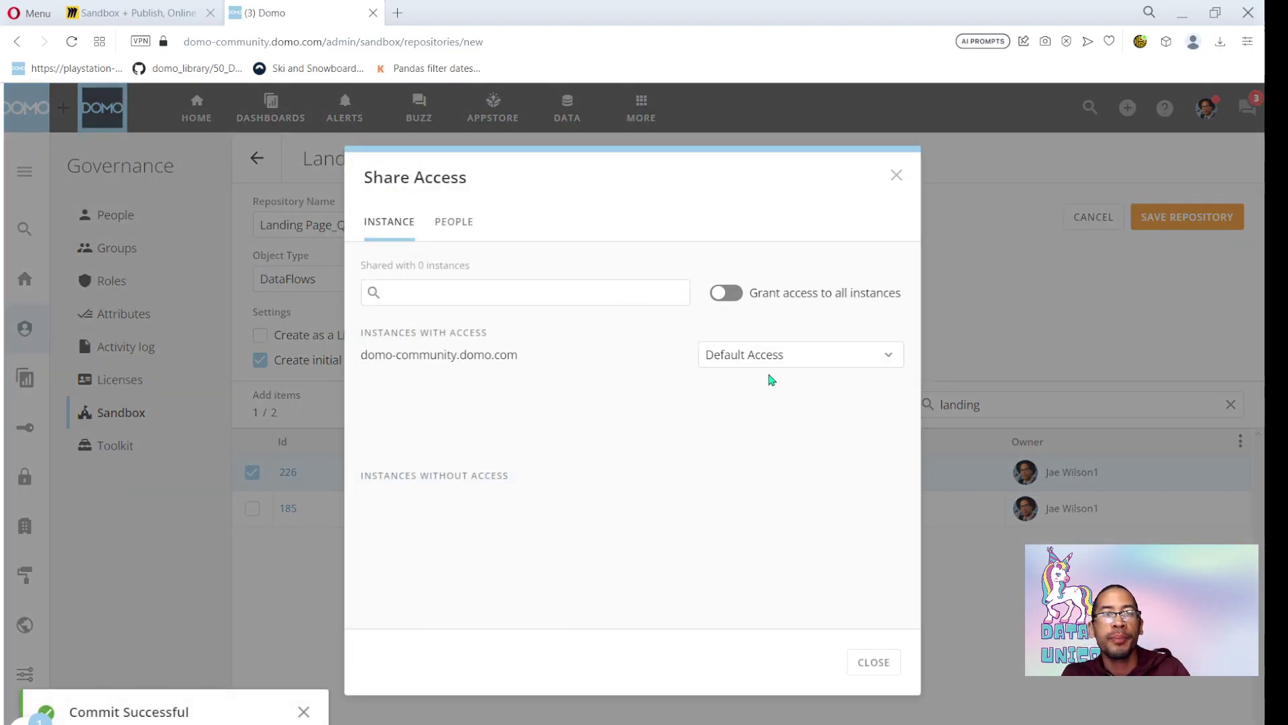
# Give the instance Can Promote access to Landing Page_QA and close sharing
pyautogui.click(793, 365)
pyautogui.click(748, 399)
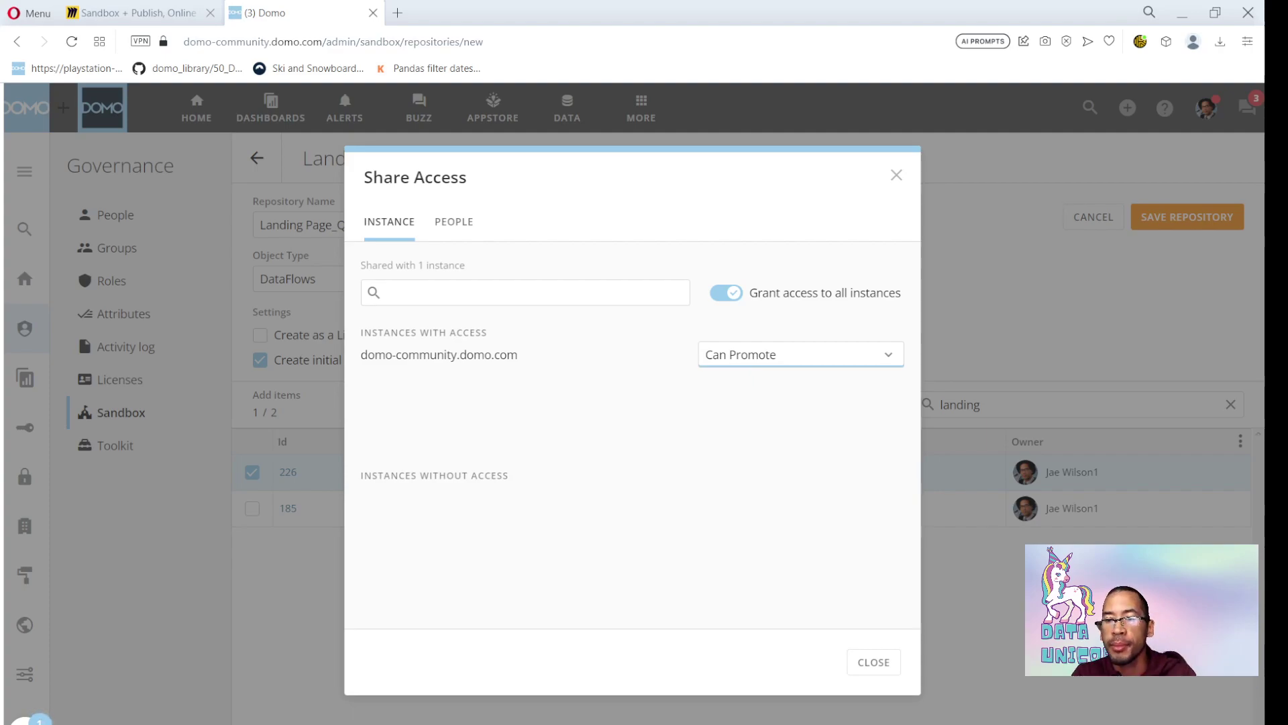
pyautogui.click(878, 663)
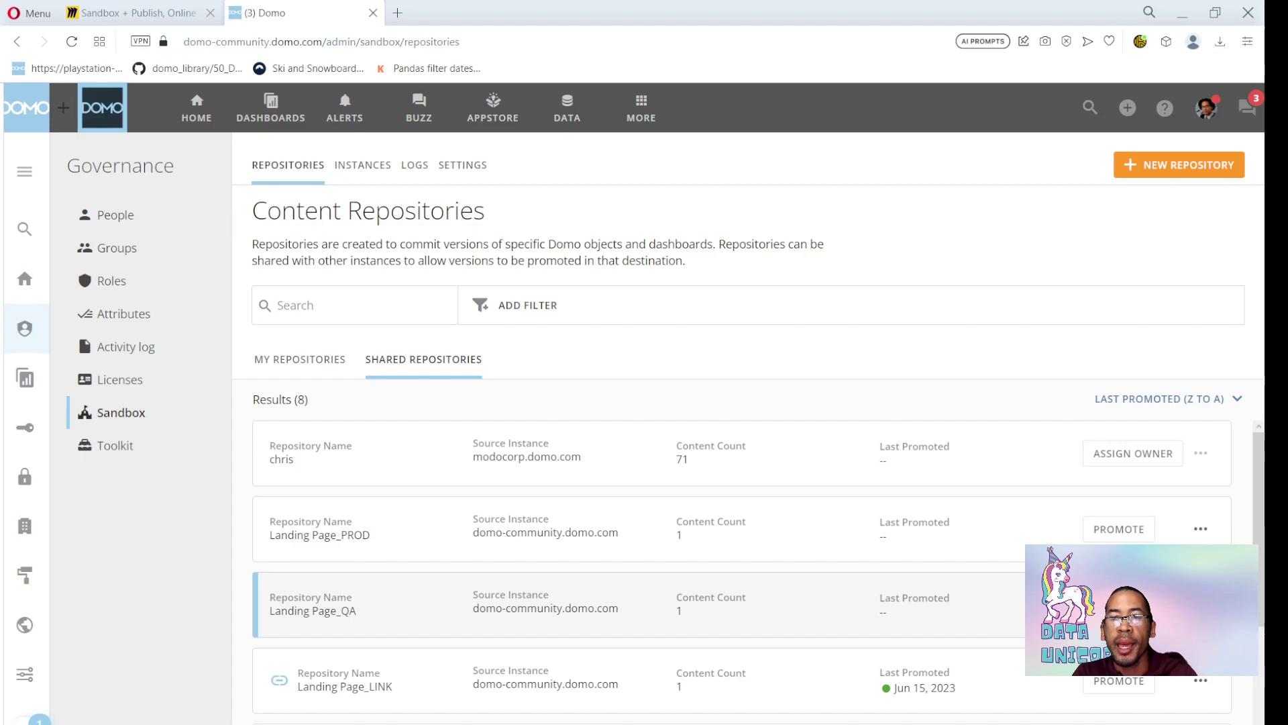
# Begin promoting Landing Page_QA, auto-map its input datasource and open the advanced content settings
pyautogui.click(1118, 605)
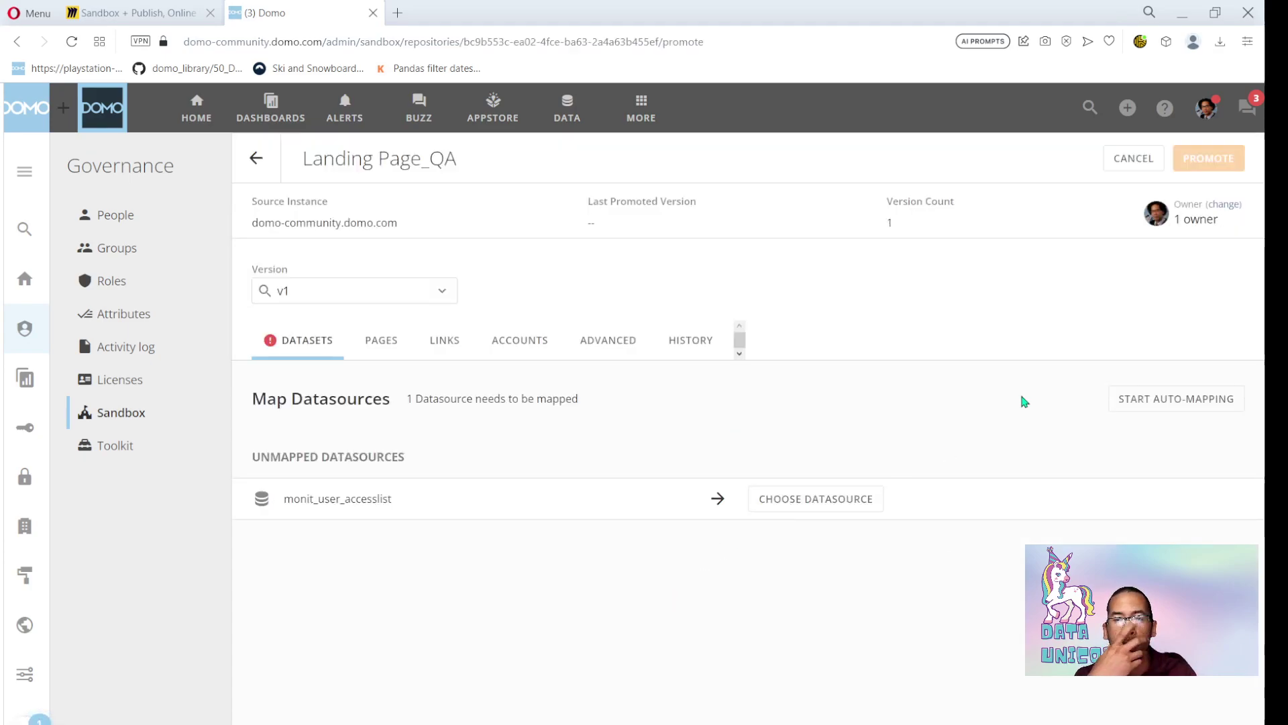
pyautogui.click(1148, 407)
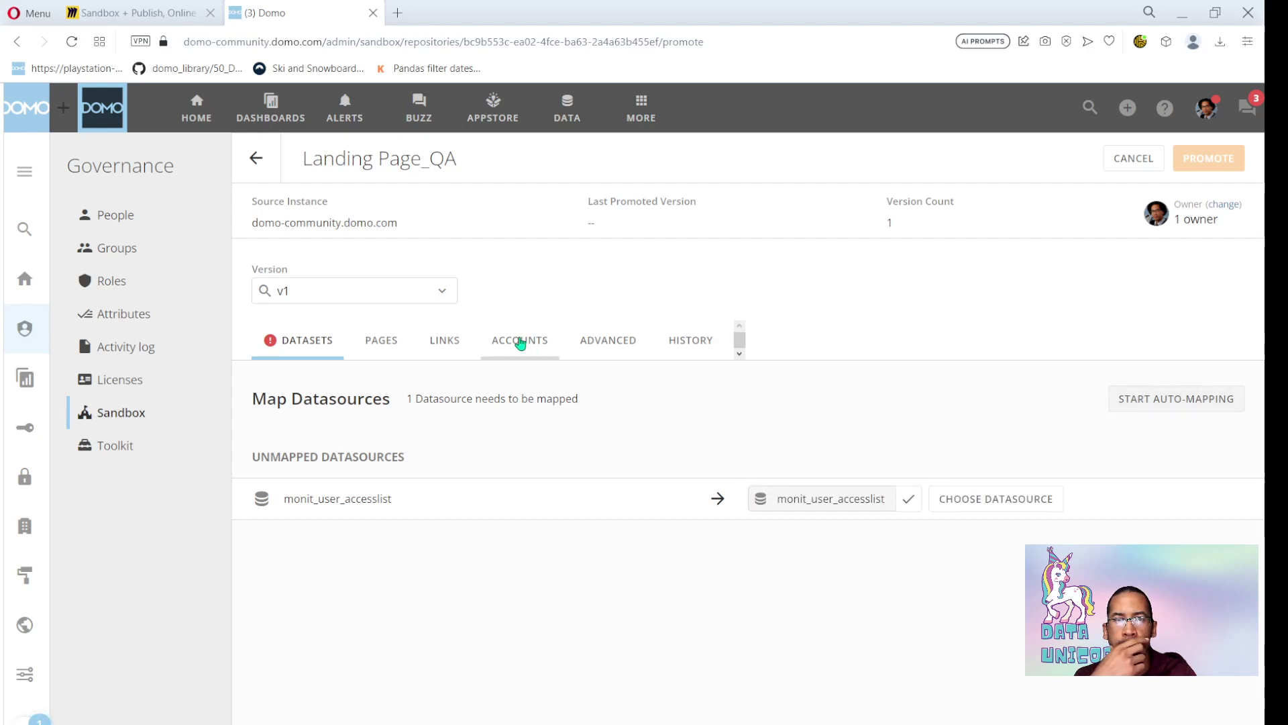
pyautogui.click(520, 341)
pyautogui.click(610, 344)
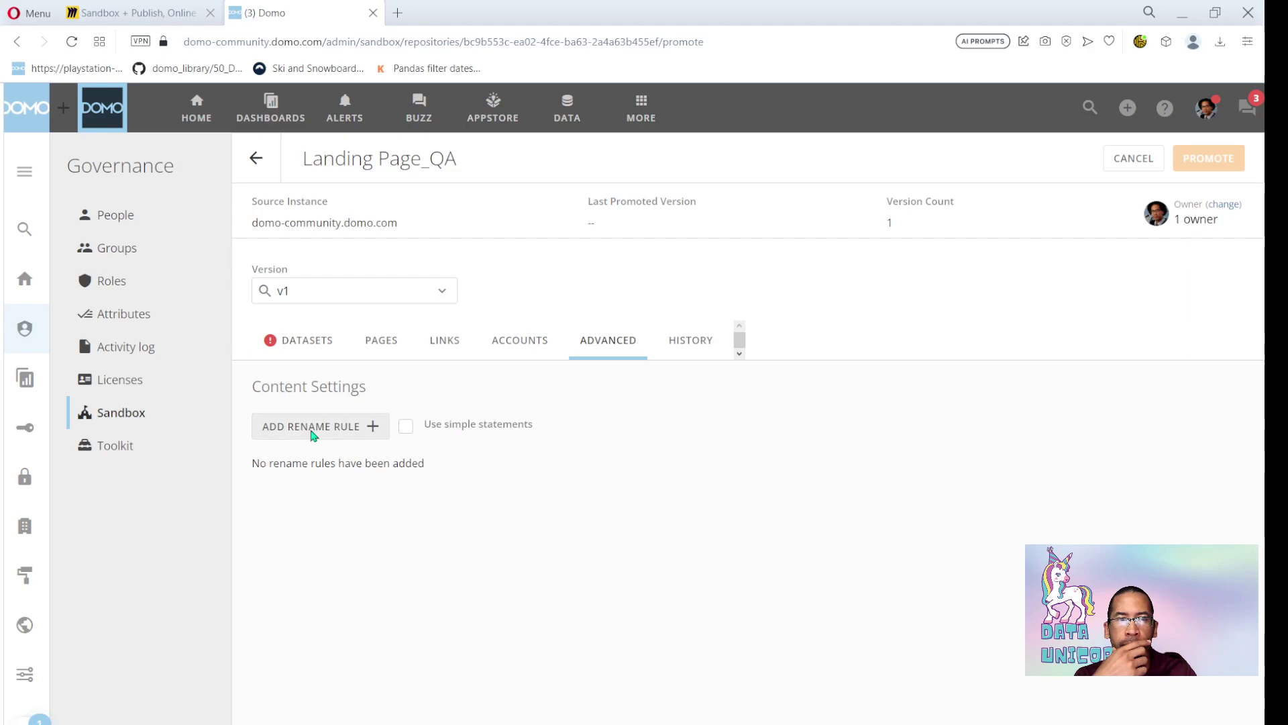
# Add a rename rule replacing _DEV with _QA at the end of DataFlow and DataSet names
pyautogui.click(311, 430)
pyautogui.click(472, 345)
pyautogui.click(456, 373)
pyautogui.write('_DEV')
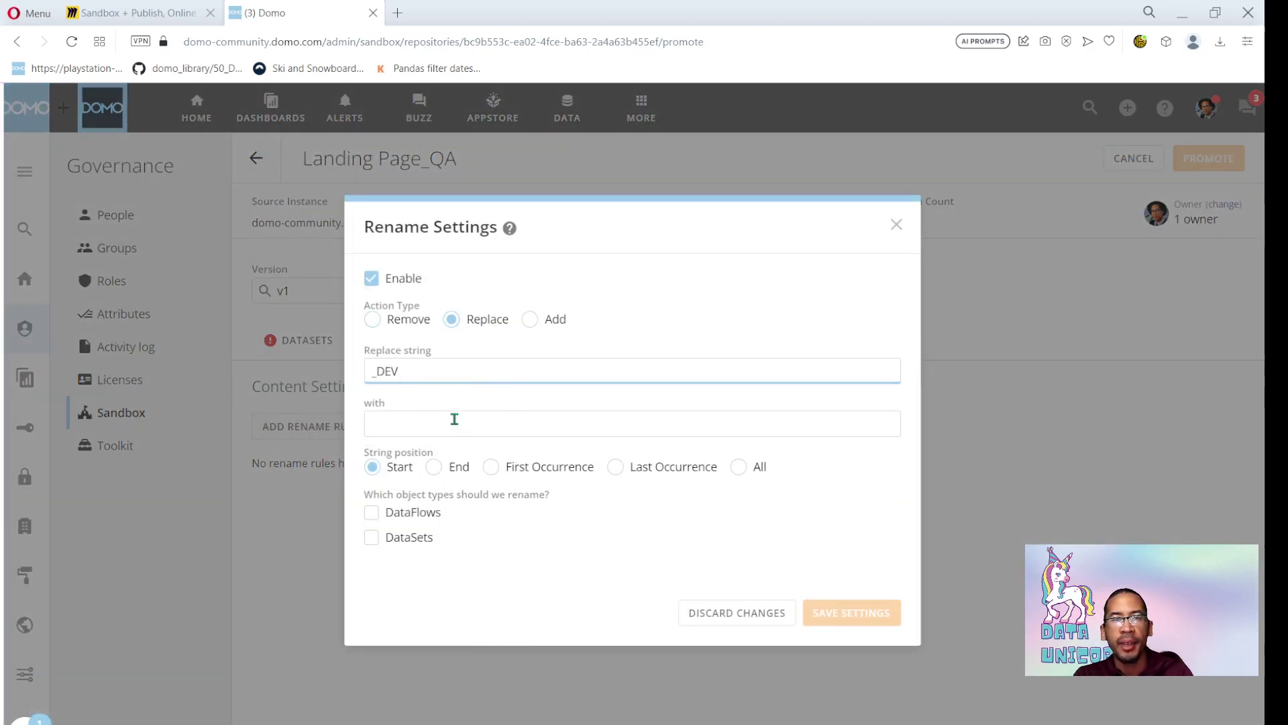
pyautogui.click(454, 424)
pyautogui.write('_QA')
pyautogui.click(453, 466)
pyautogui.click(402, 511)
pyautogui.click(399, 516)
pyautogui.click(843, 633)
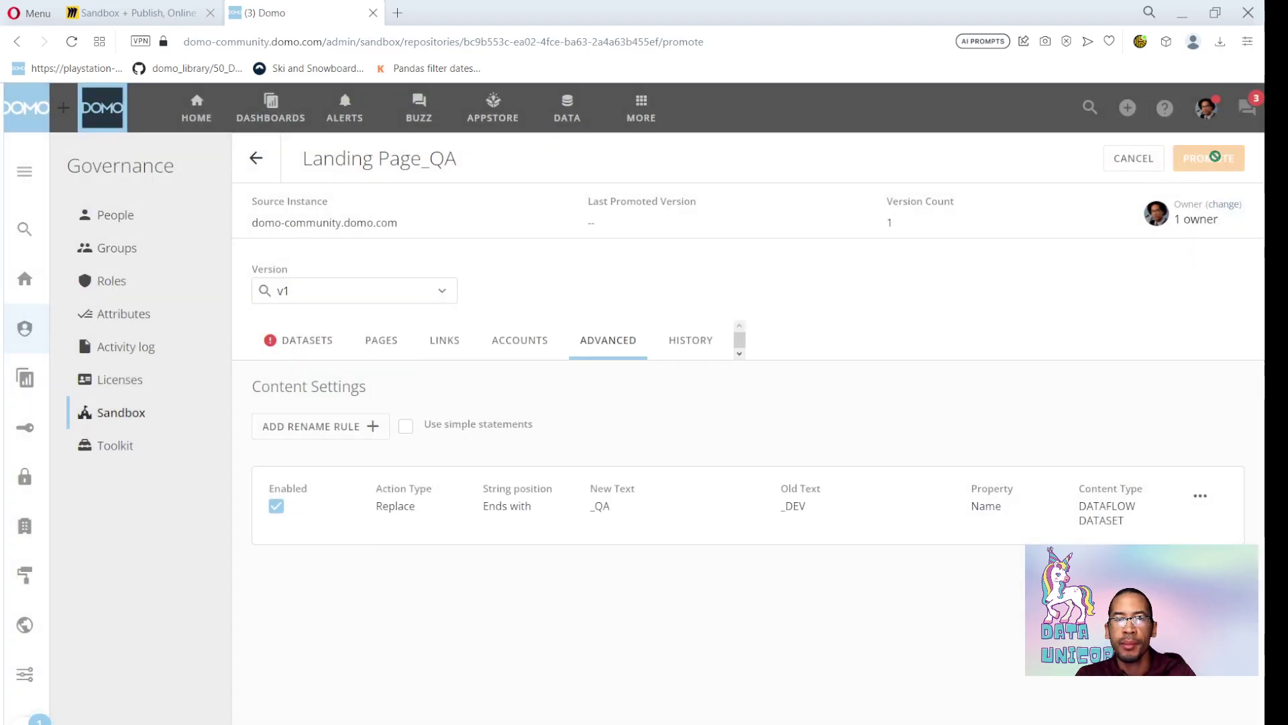
# Auto-map the monit_user_accesslist datasource, then promote Landing Page_QA and confirm
pyautogui.click(338, 331)
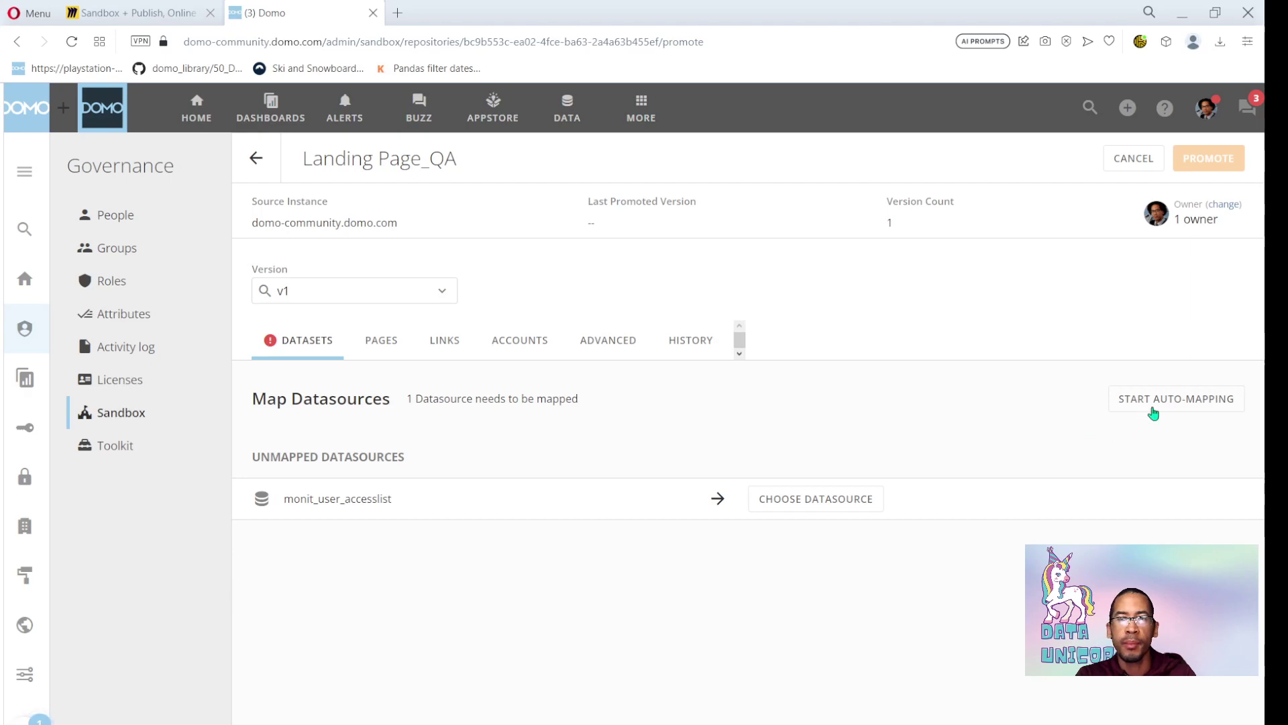
pyautogui.click(1155, 404)
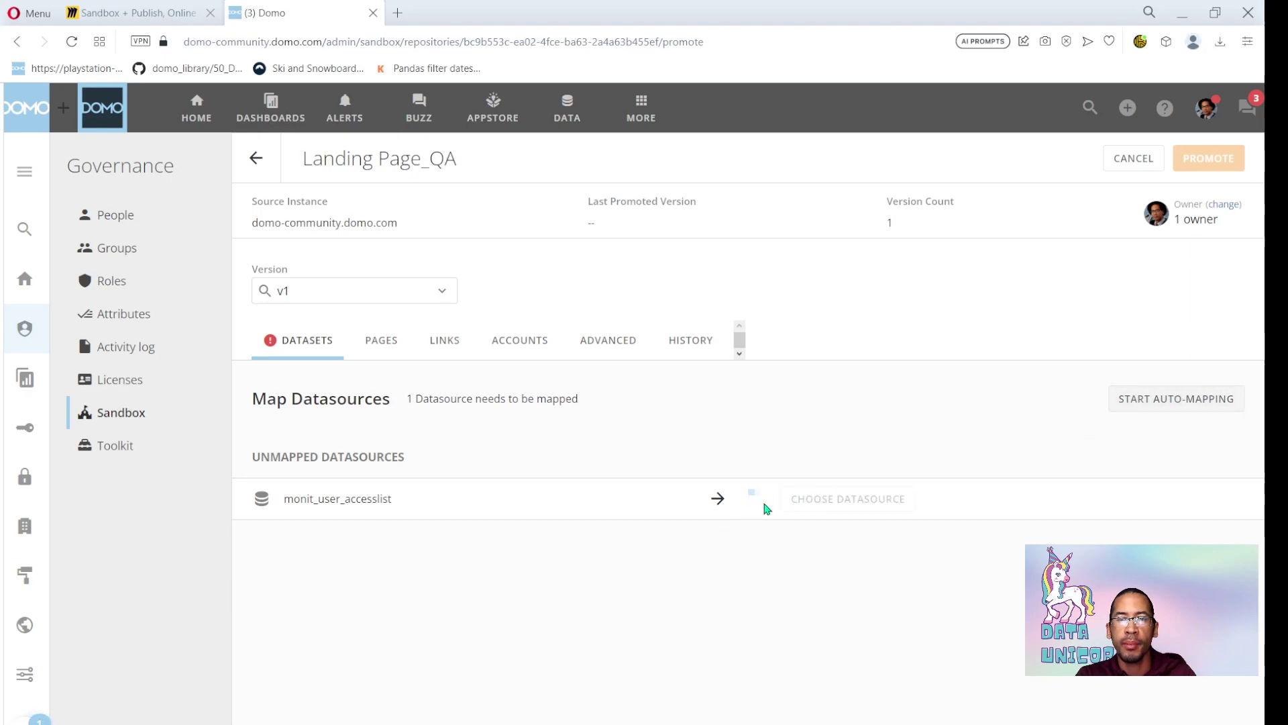
pyautogui.click(909, 499)
pyautogui.click(1208, 165)
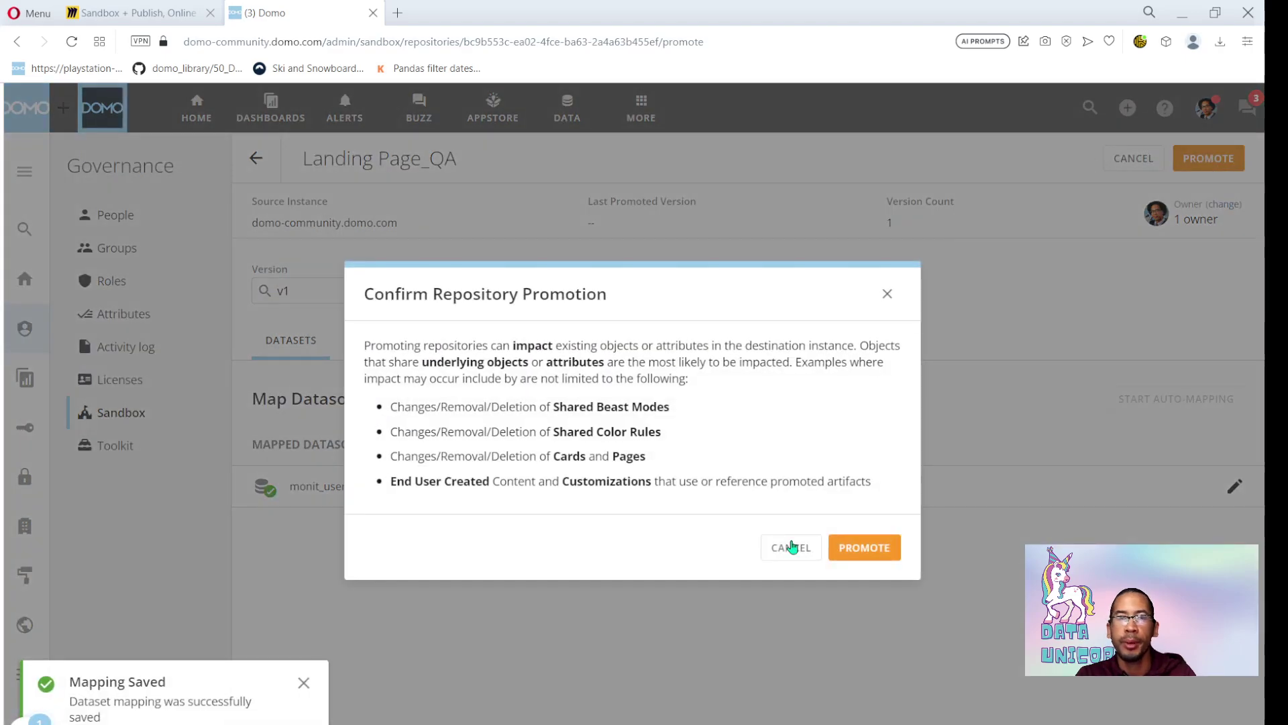
pyautogui.click(852, 547)
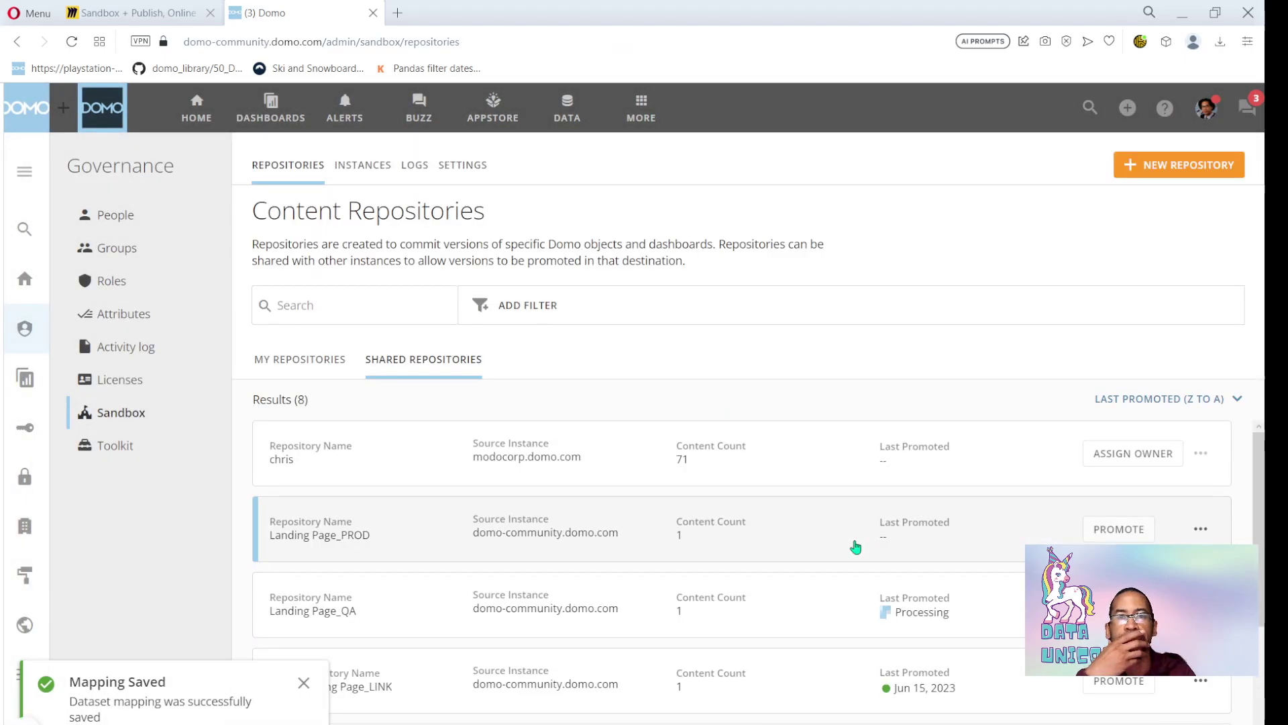
# Delete the Landing Page_LINK repository from My Repositories
pyautogui.scroll(-2, 505, 530)
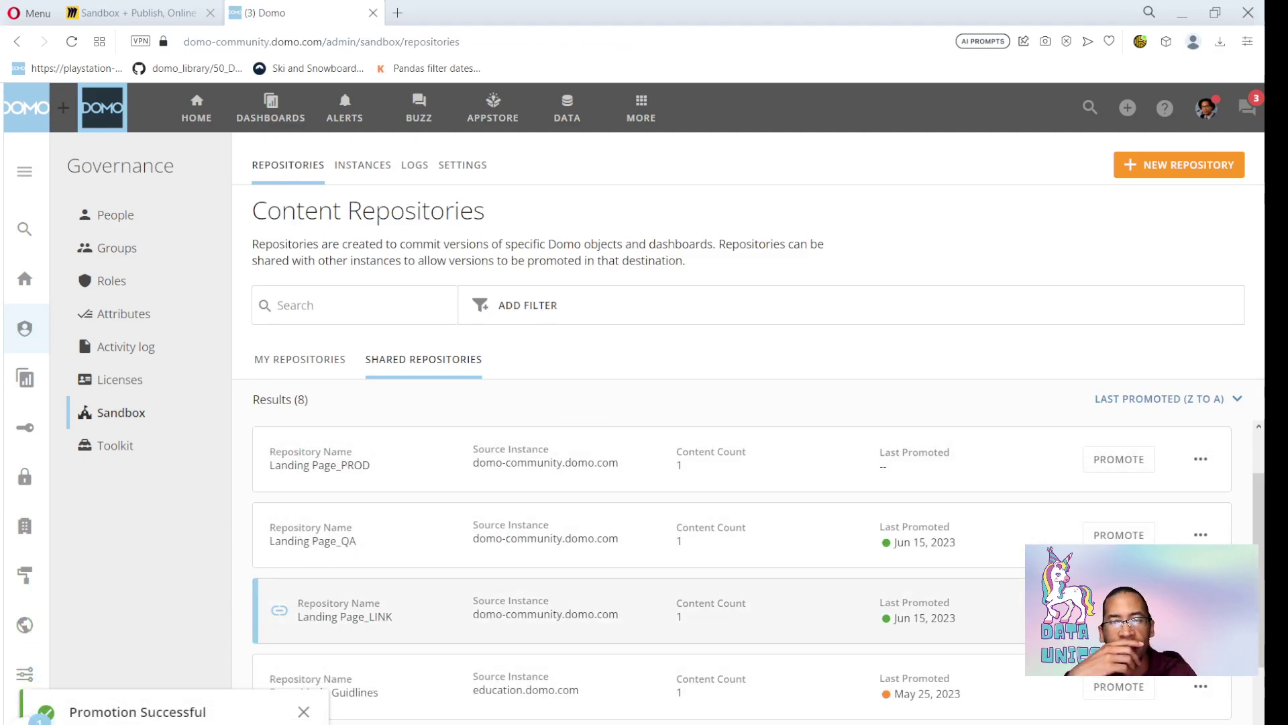
pyautogui.click(1201, 610)
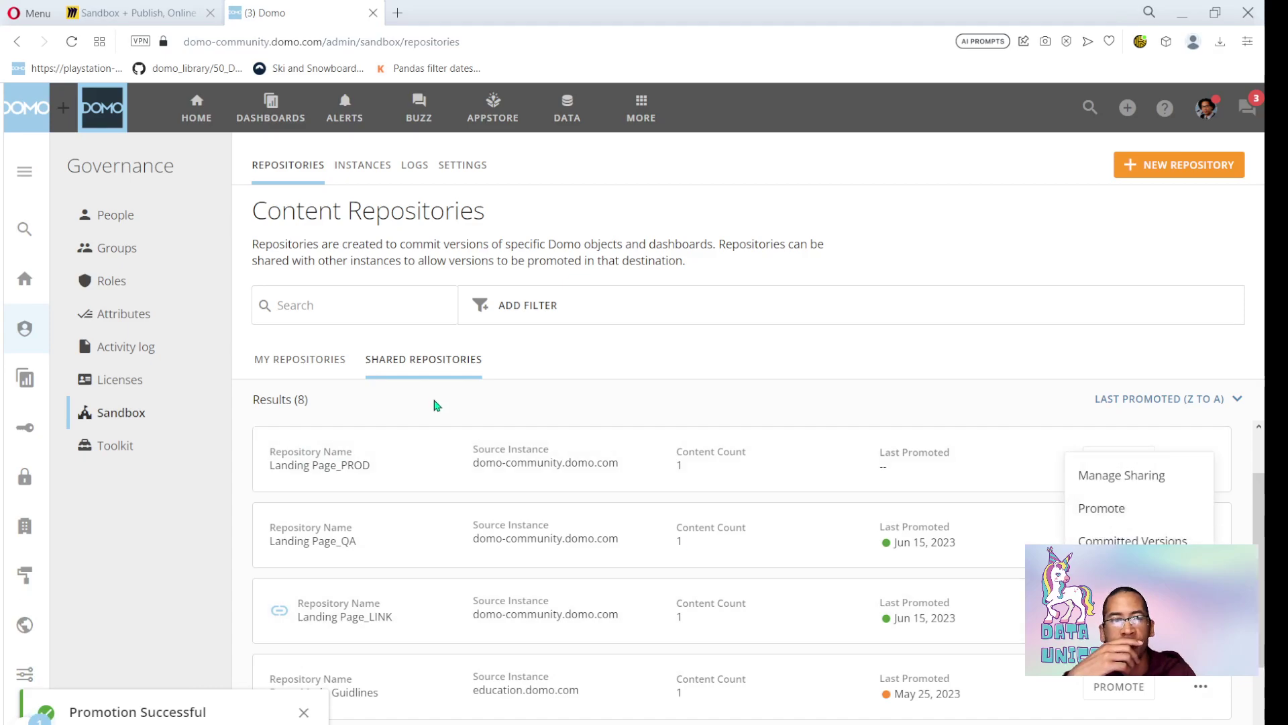
pyautogui.click(332, 362)
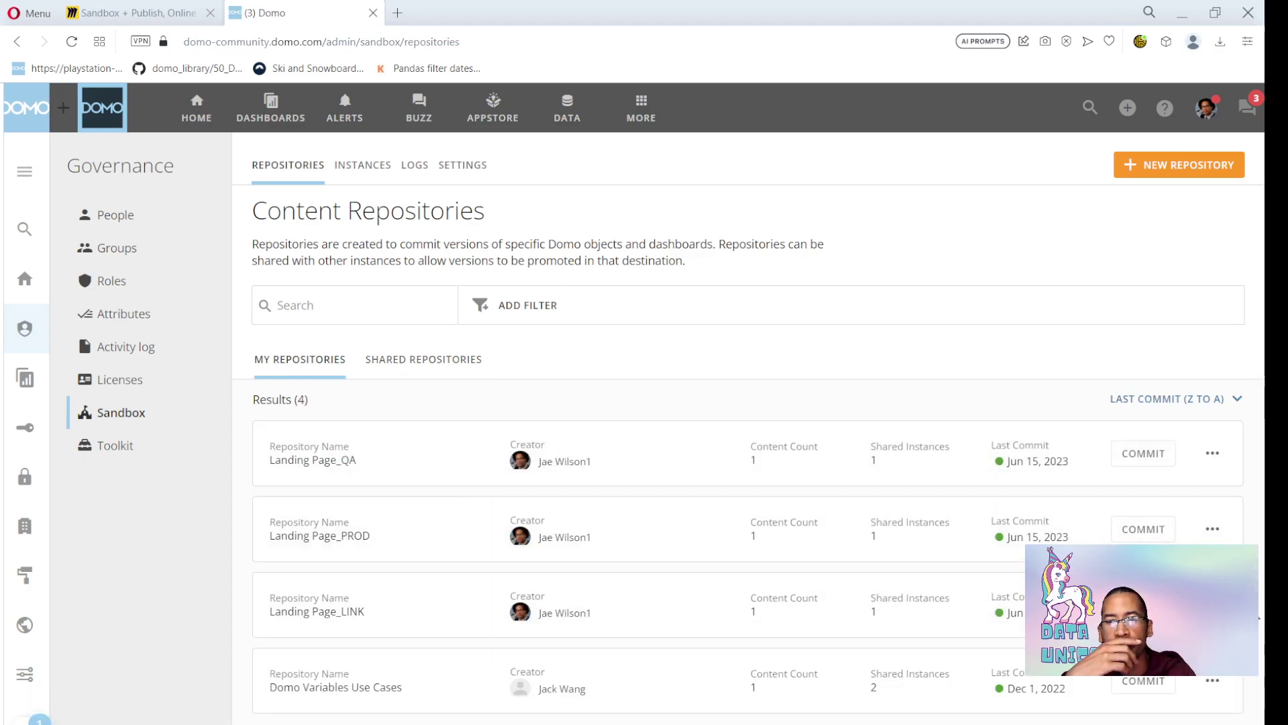
pyautogui.click(1212, 605)
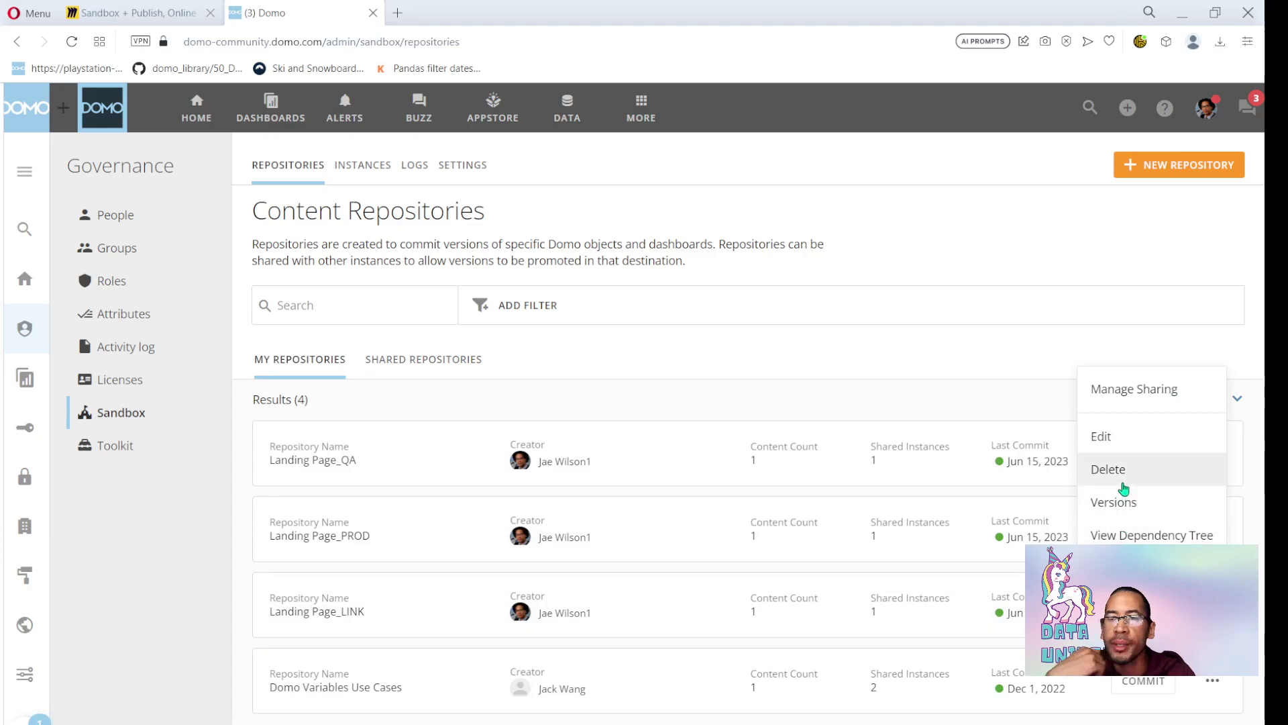
pyautogui.click(1120, 478)
pyautogui.click(751, 472)
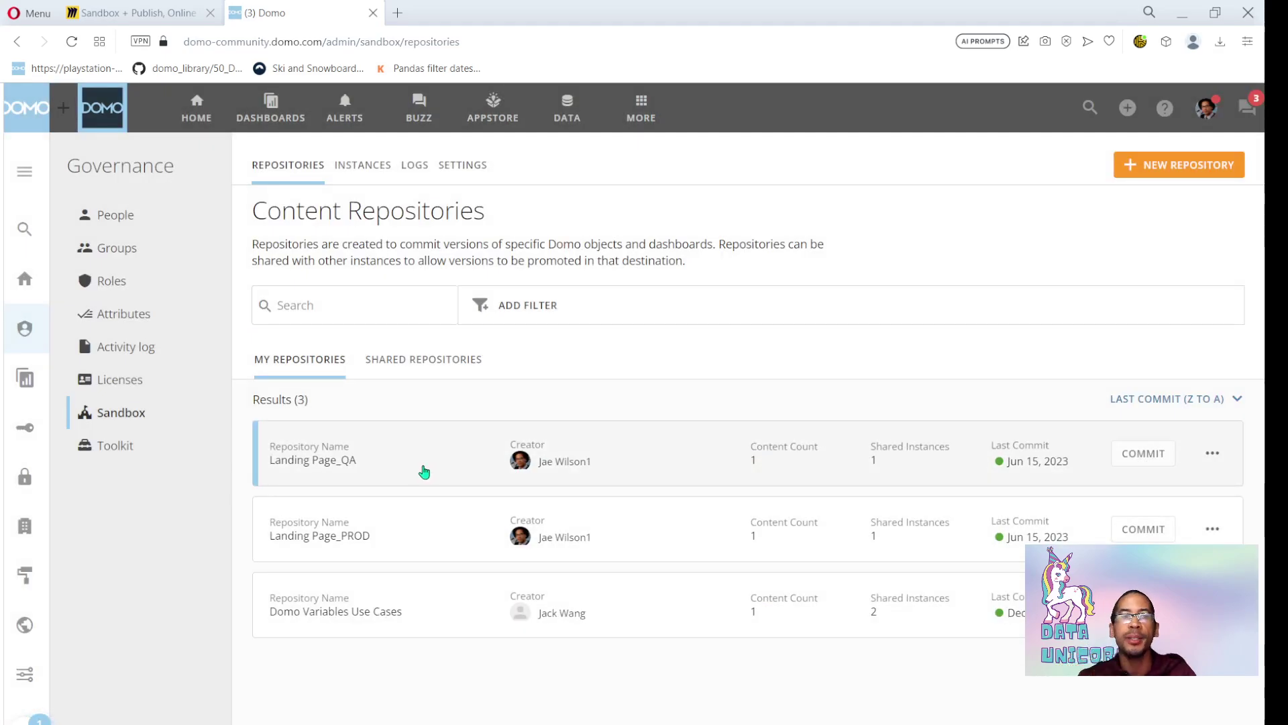
pyautogui.click(574, 121)
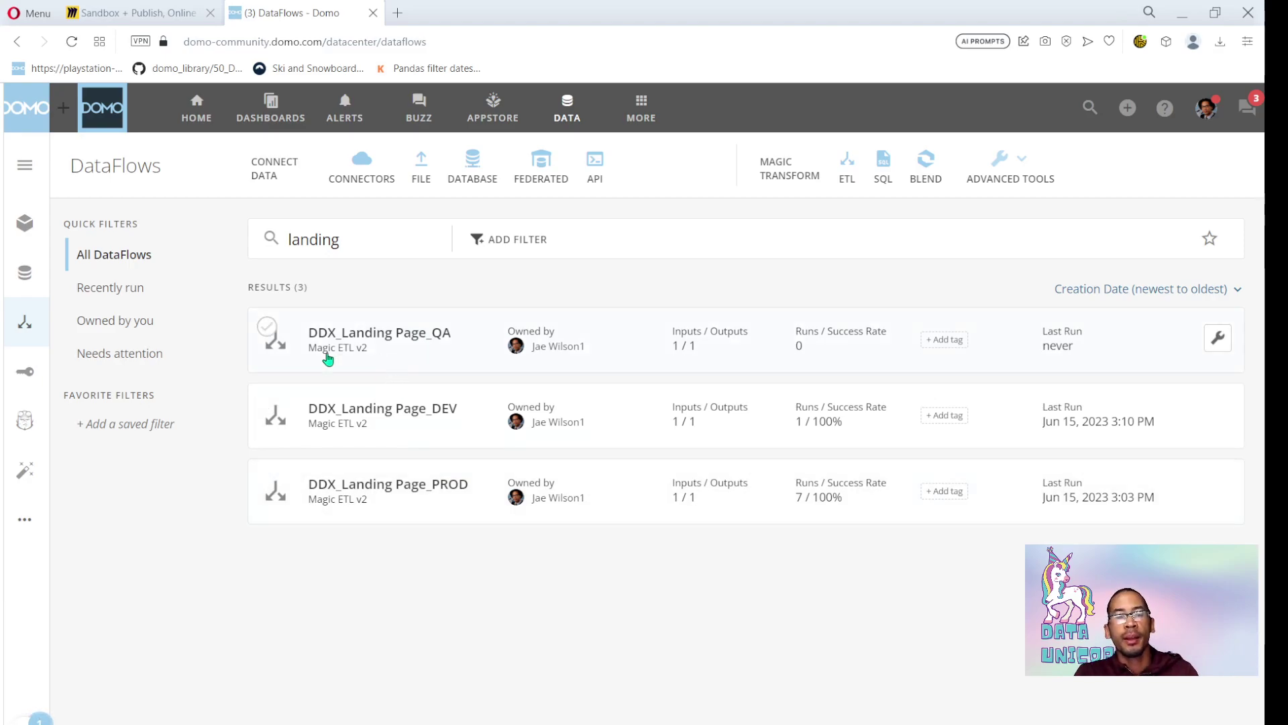
# Run the DDX_Landing Page_QA dataflow from its action menu
pyautogui.click(442, 354)
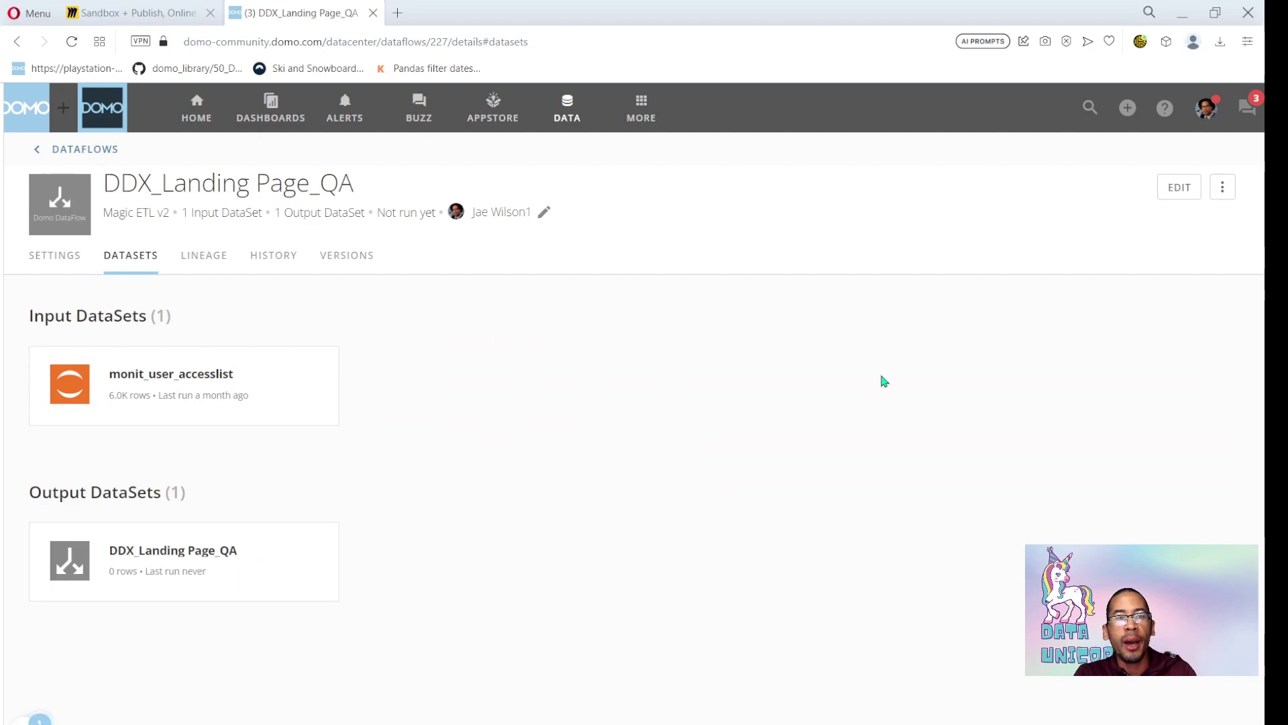
pyautogui.click(1222, 187)
pyautogui.click(1183, 245)
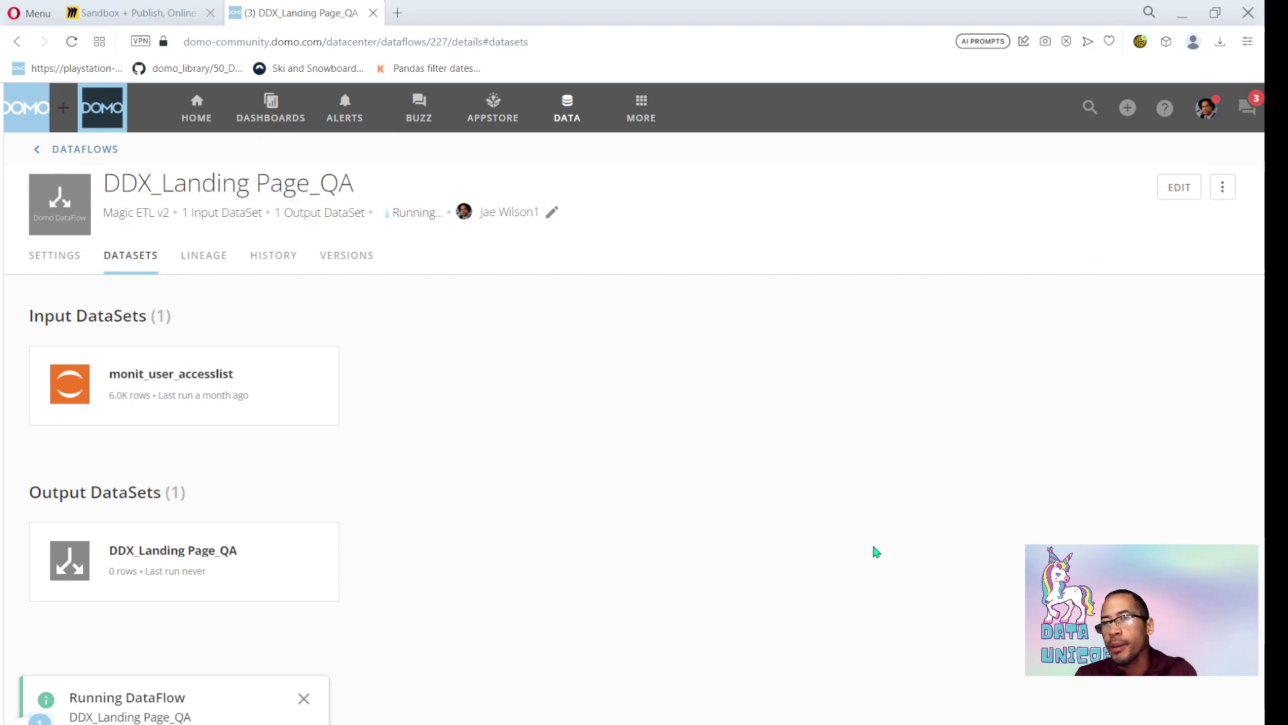
# Go to Domo's Admin settings, then switch to the sandbox workflow Miro board
pyautogui.click(630, 115)
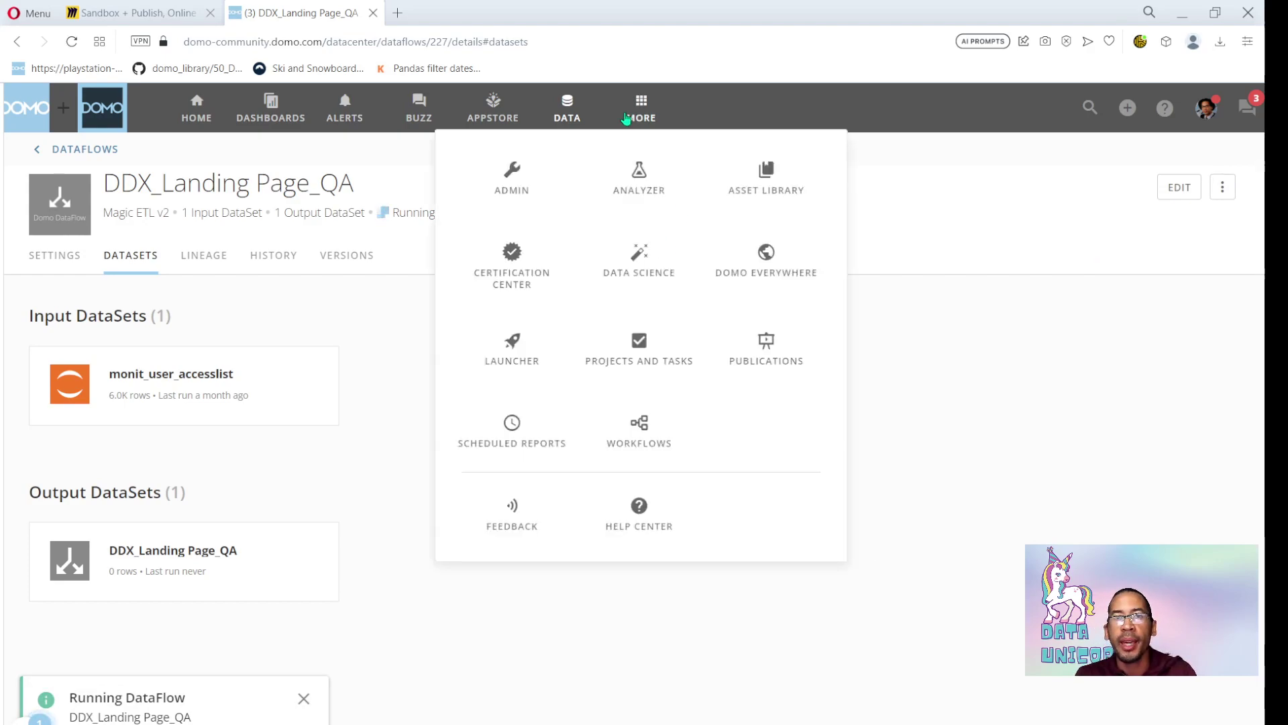
pyautogui.click(503, 166)
pyautogui.click(131, 13)
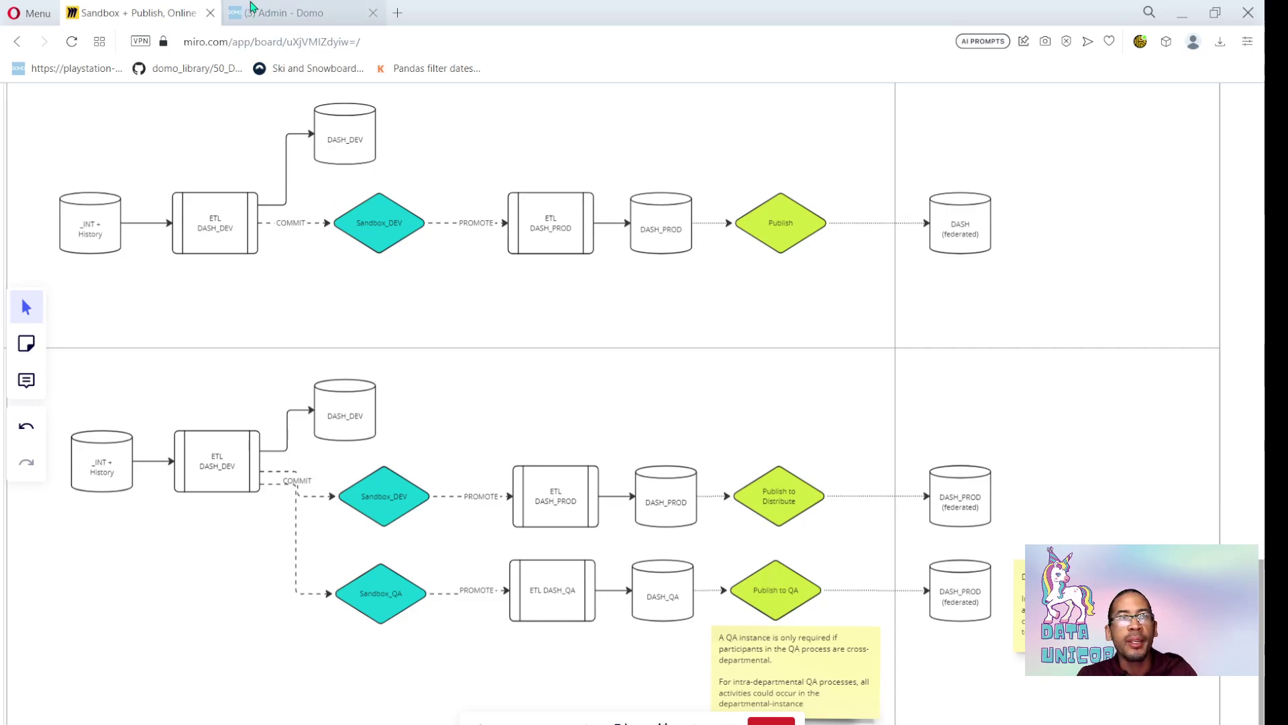
# Create a new Domo Everywhere publication named Landing Page QA
pyautogui.click(276, 13)
pyautogui.scroll(-6, 224, 525)
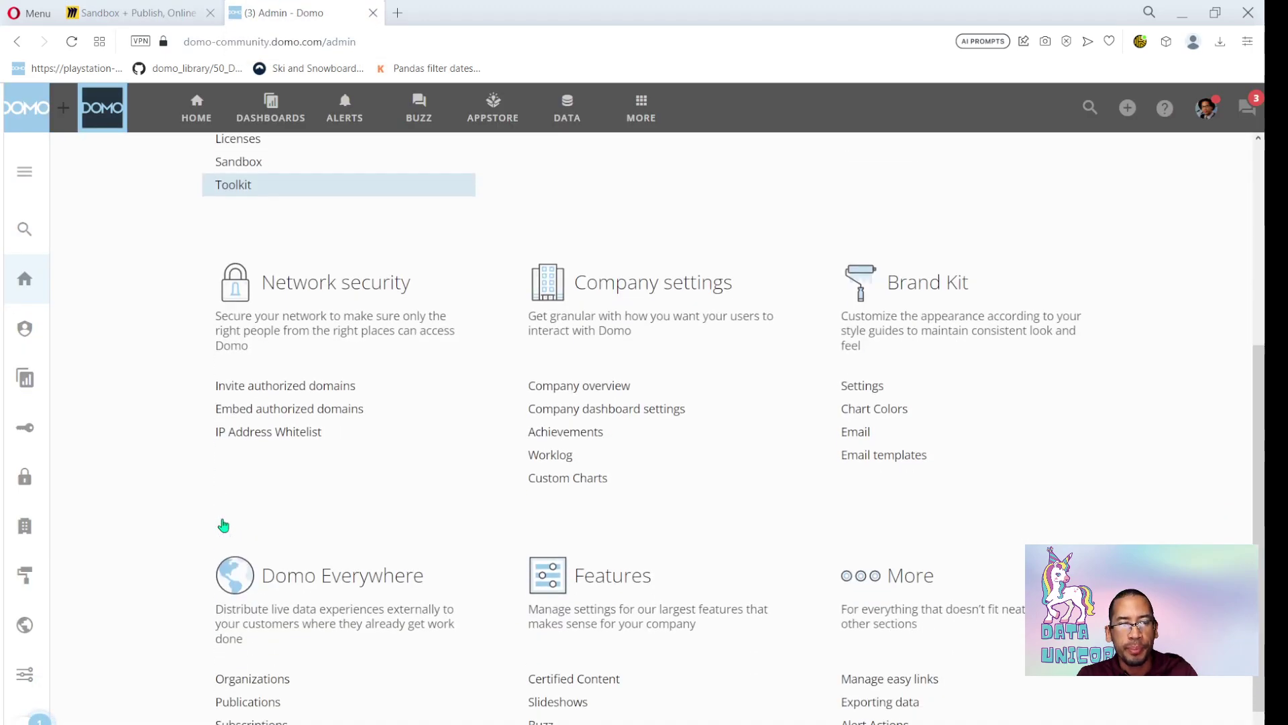
pyautogui.click(250, 642)
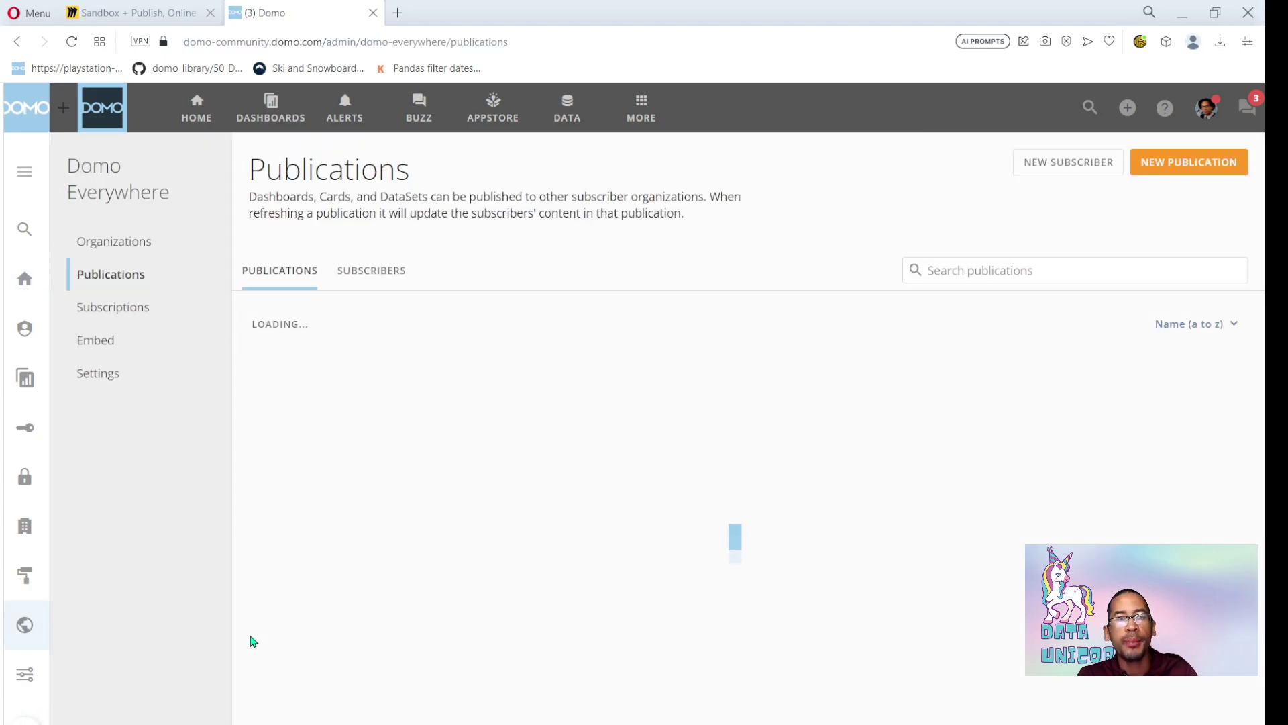
pyautogui.click(1164, 174)
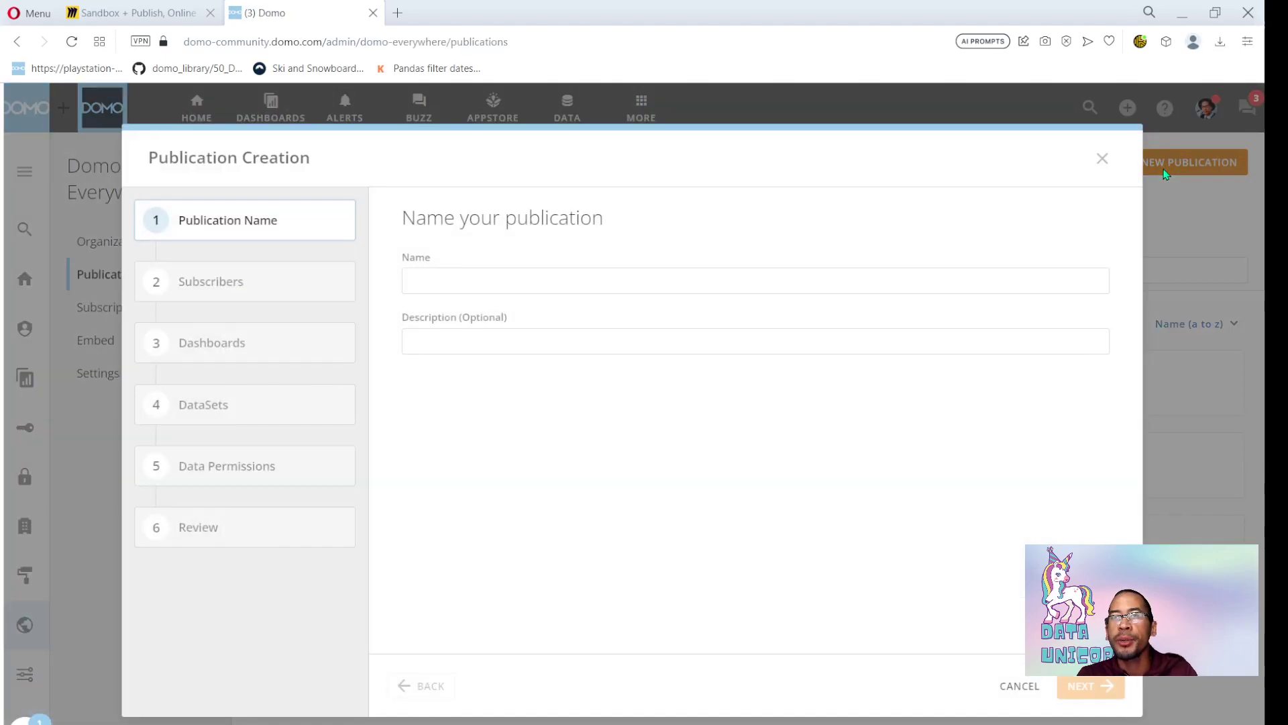
pyautogui.click(602, 274)
pyautogui.write('Landing page QA')
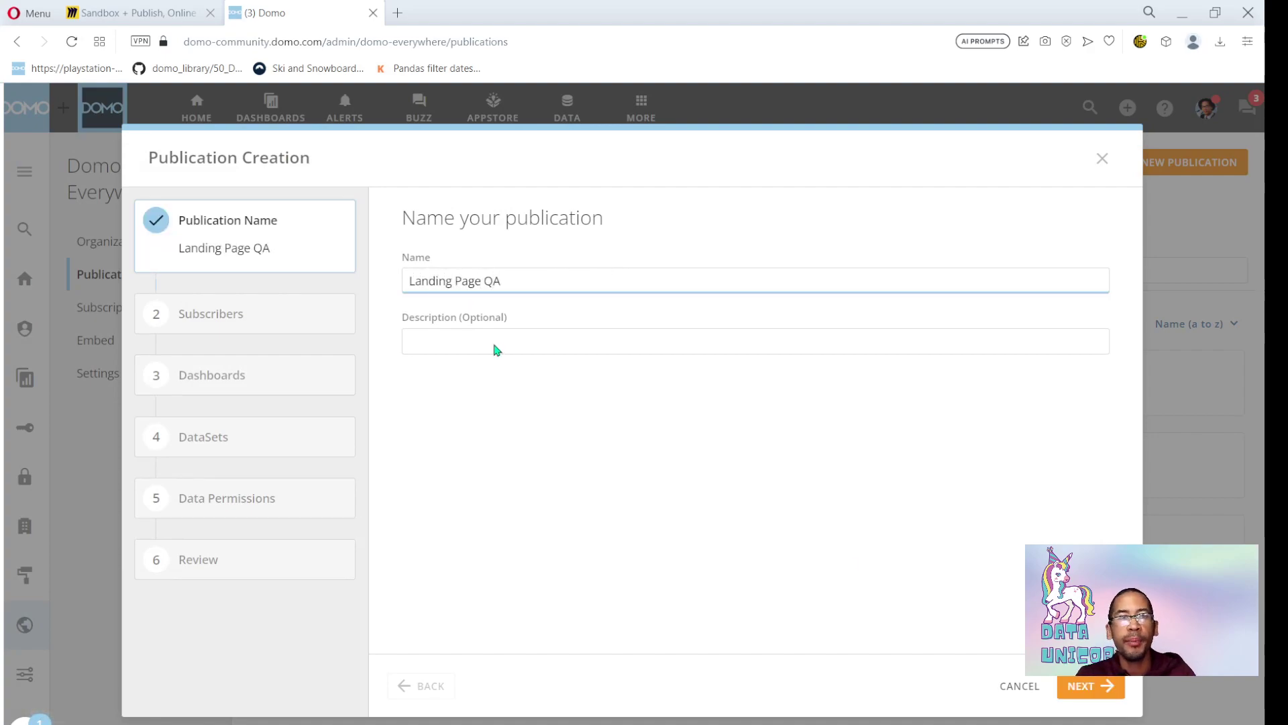
pyautogui.click(1112, 687)
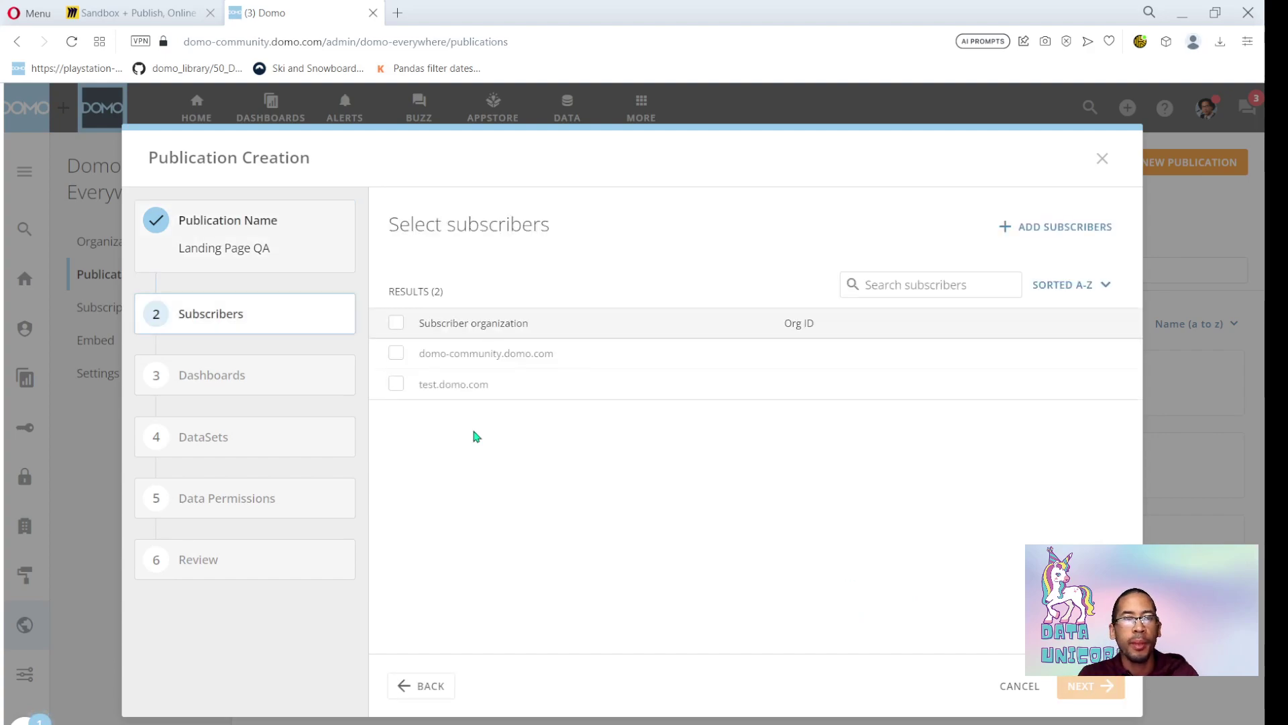
# Select test.domo.com as the publication's subscriber
pyautogui.click(1049, 228)
pyautogui.click(601, 292)
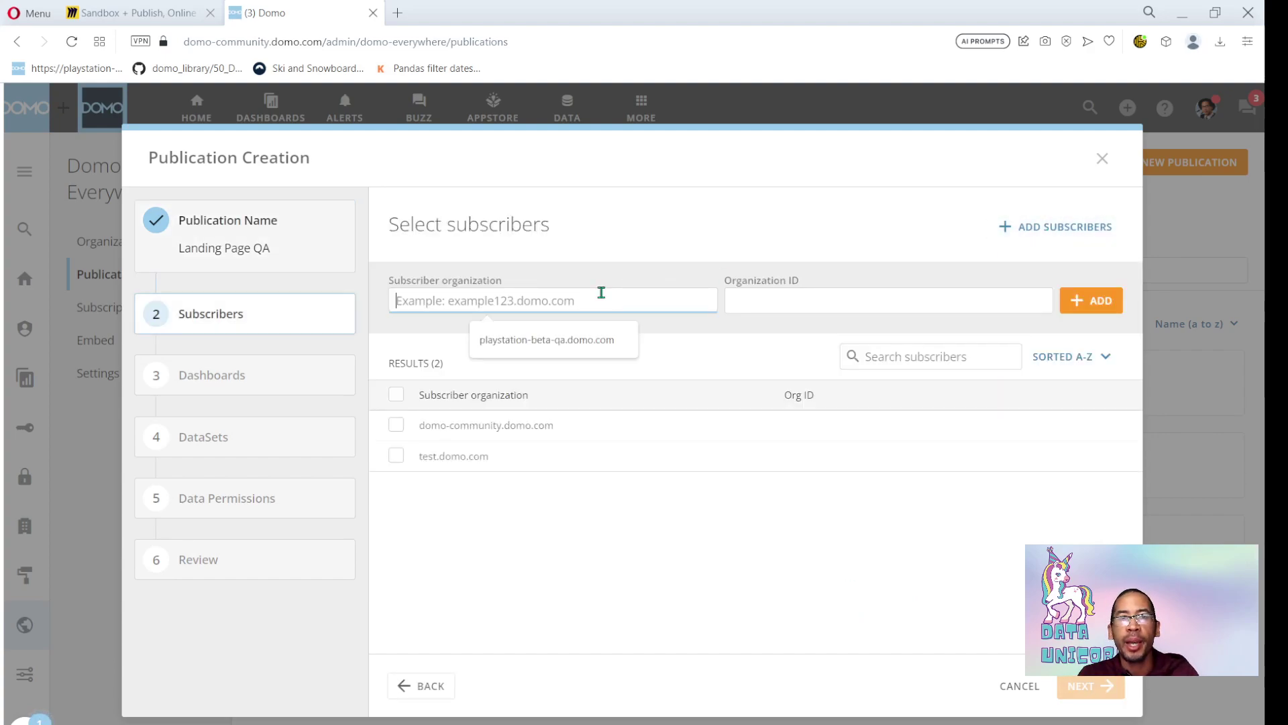
pyautogui.write('domo-comm')
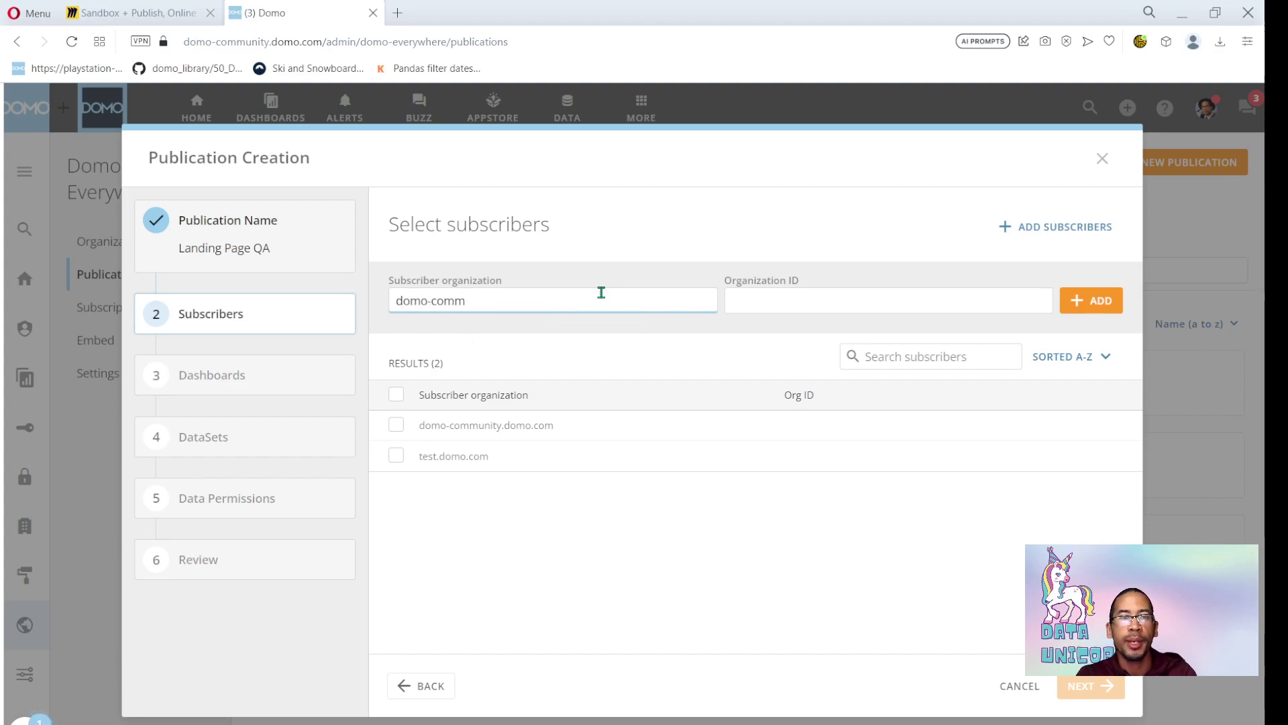
pyautogui.write('ouity-qa')
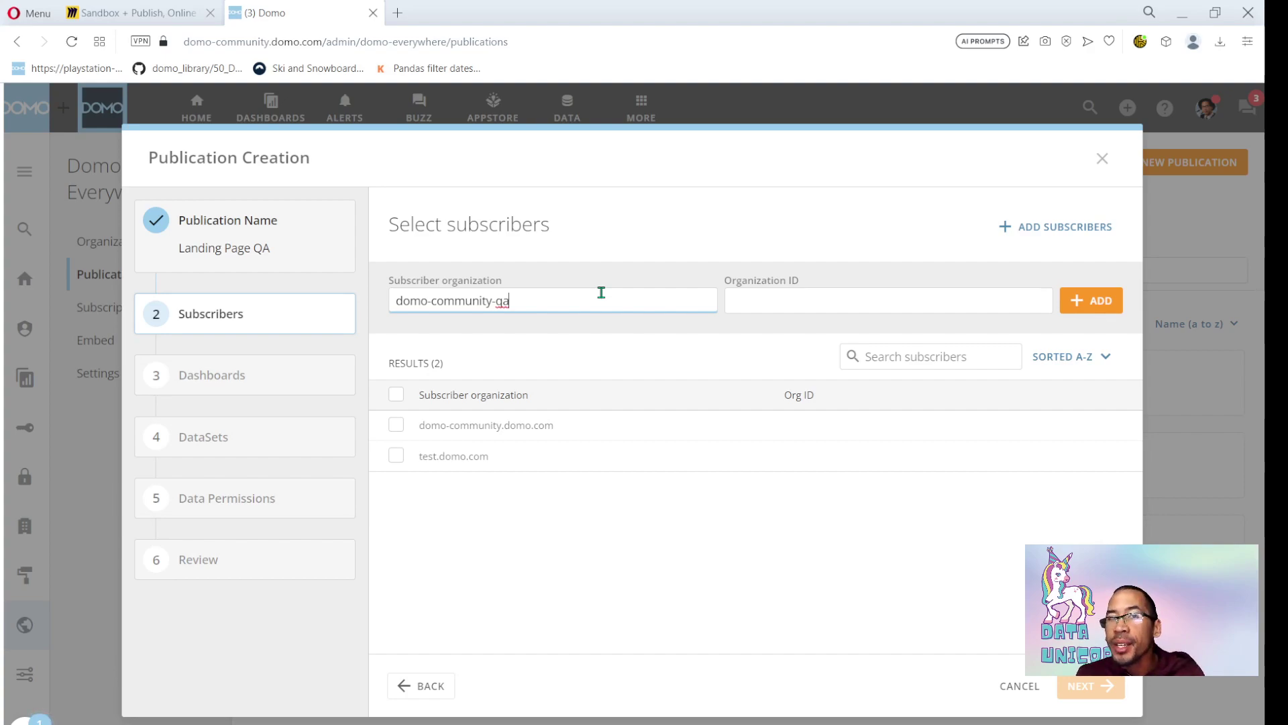
pyautogui.press('BackSpace')
pyautogui.click(396, 457)
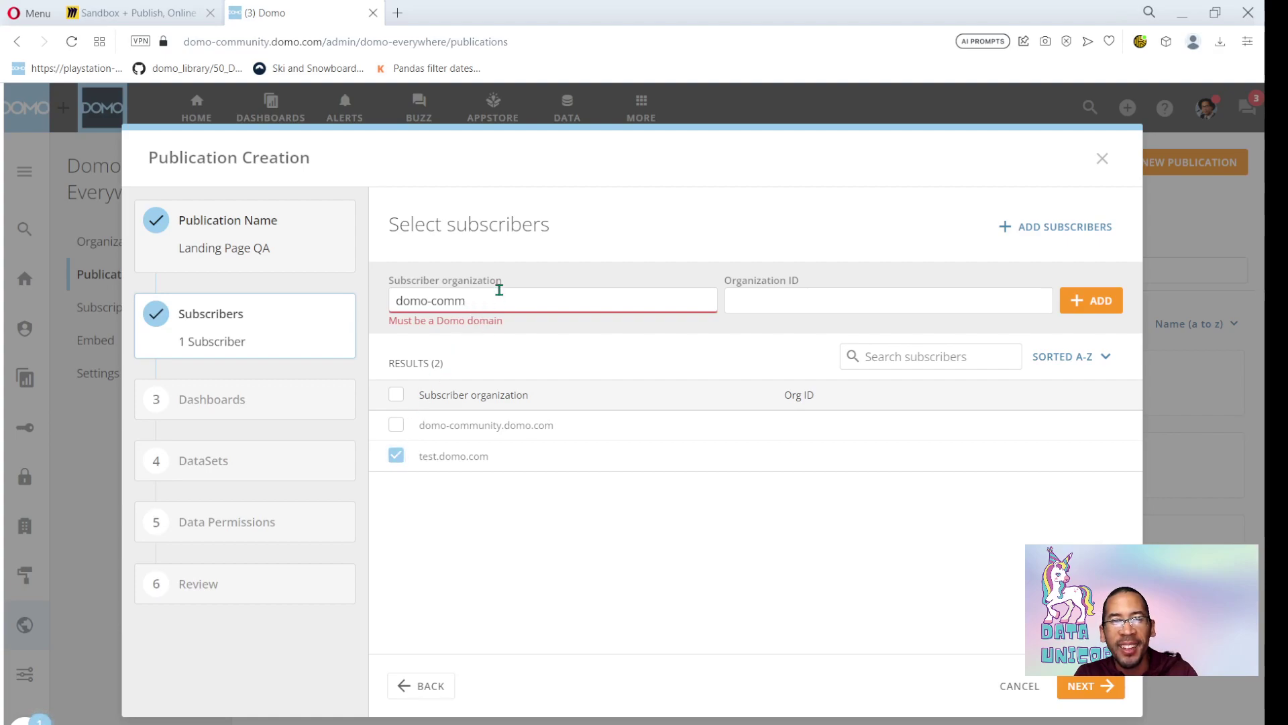
pyautogui.press('BackSpace')
pyautogui.press('BackSpace')
pyautogui.press('BackSpace')
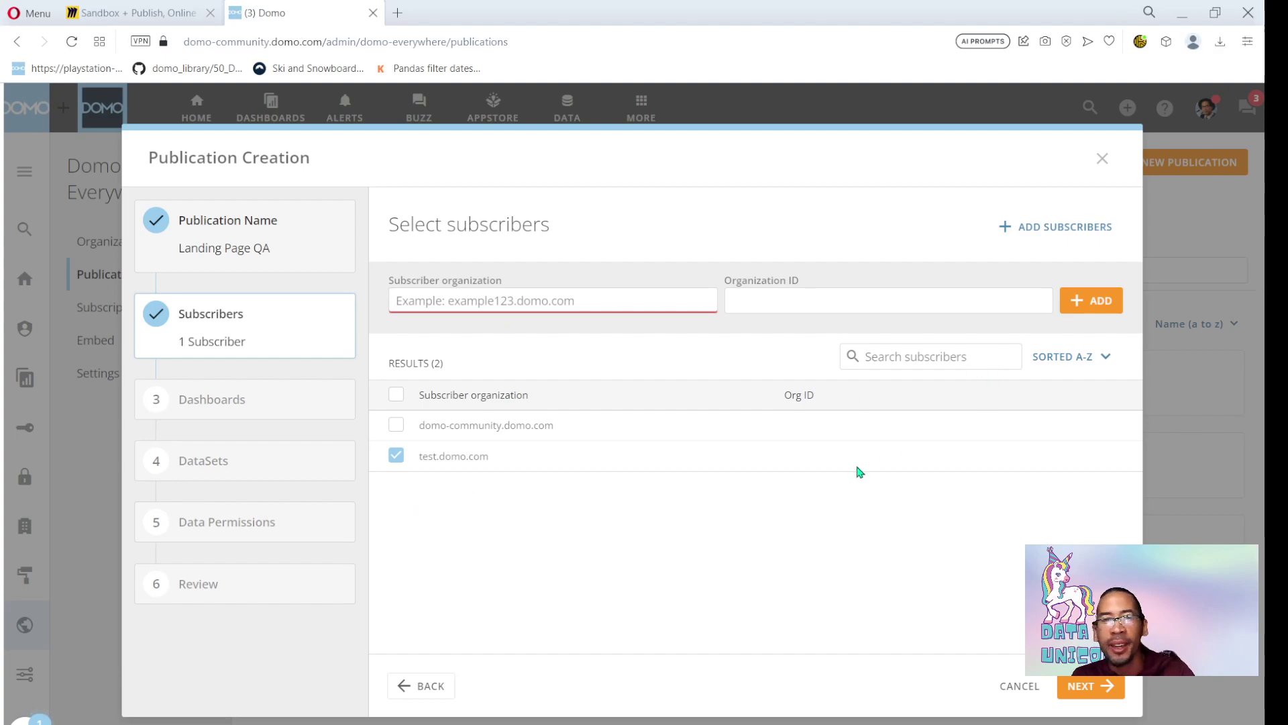
# Skip dashboards and add the DDX_Landing Page_QA dataset, found by searching 'qa'
pyautogui.click(1090, 686)
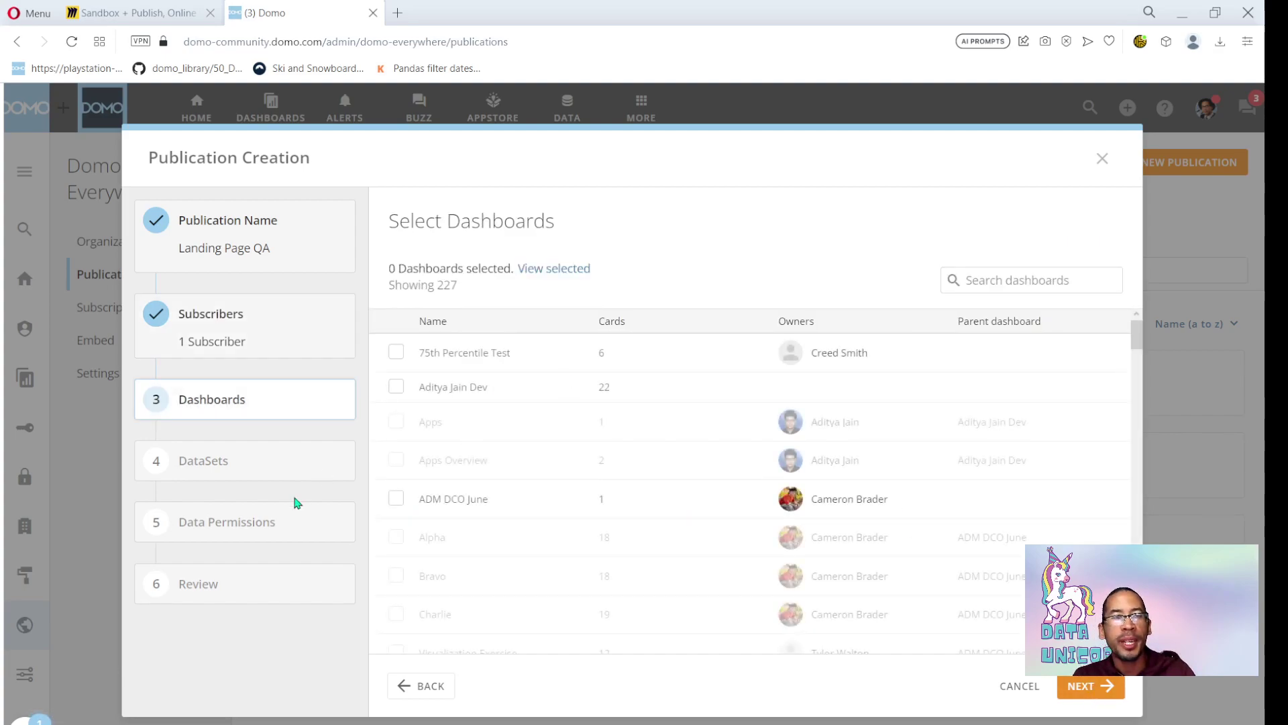
pyautogui.click(1090, 687)
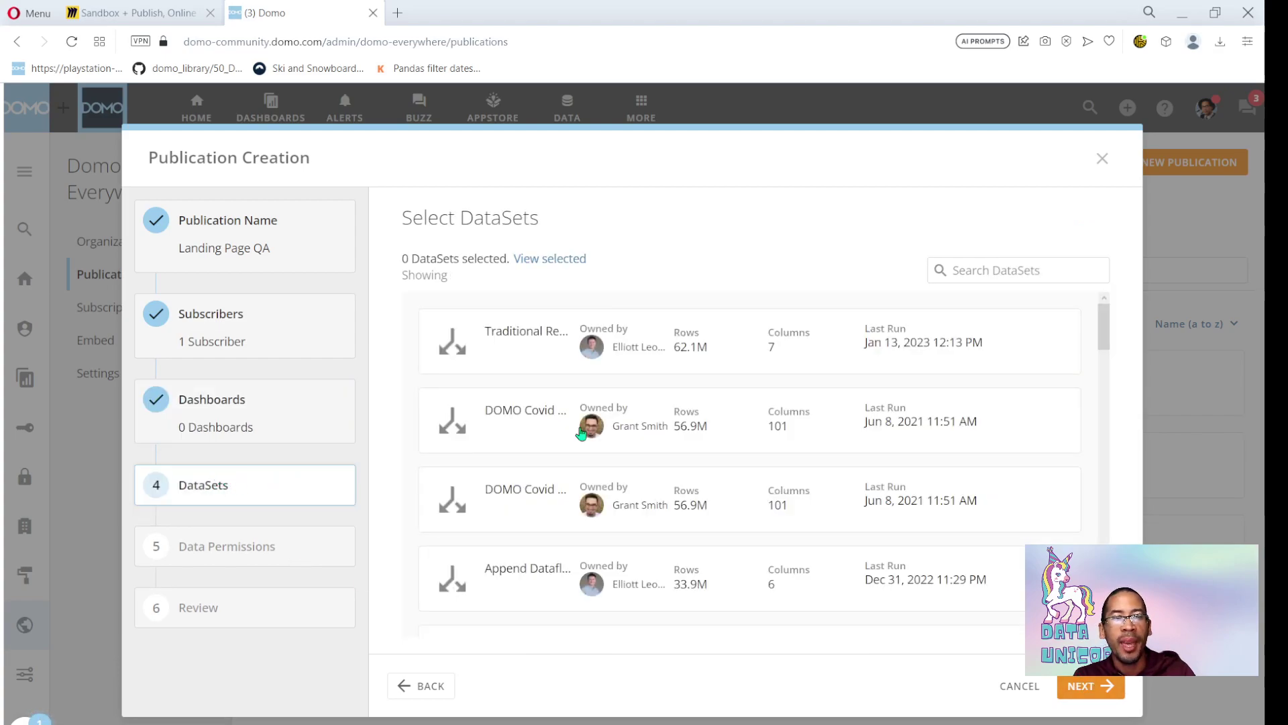
pyautogui.click(1003, 271)
pyautogui.write('l')
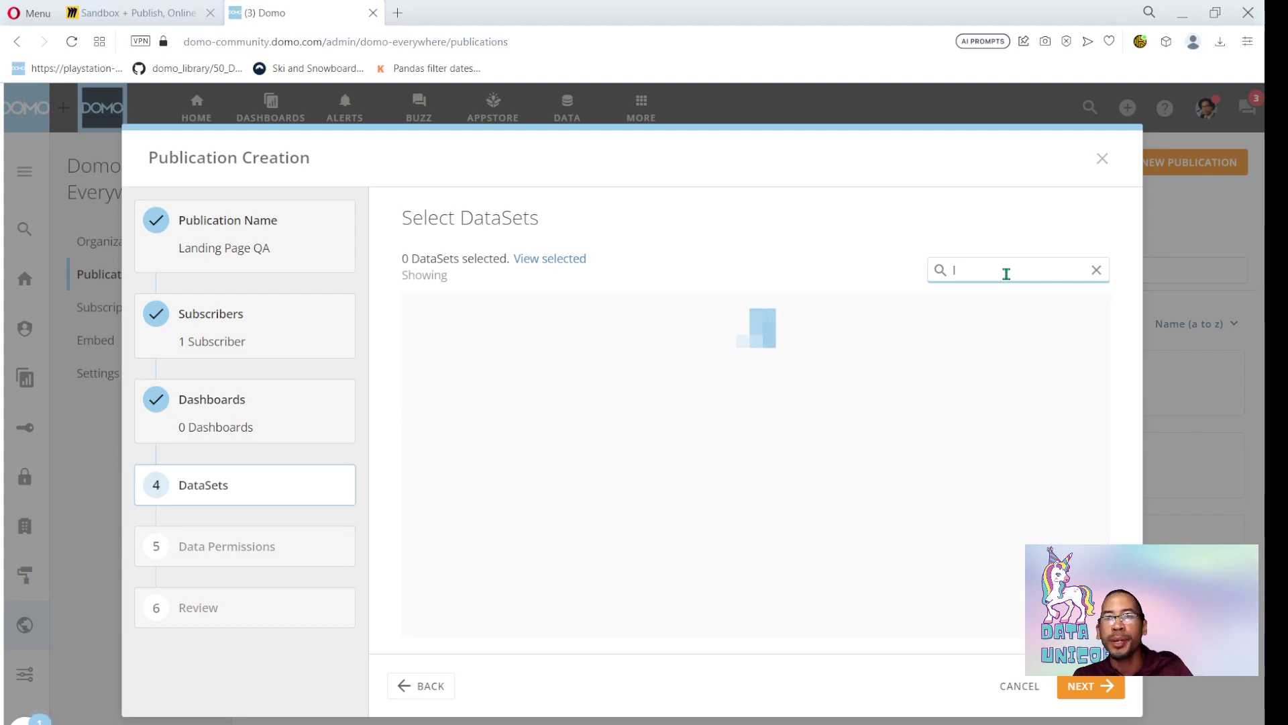
pyautogui.press('BackSpace')
pyautogui.write('qa')
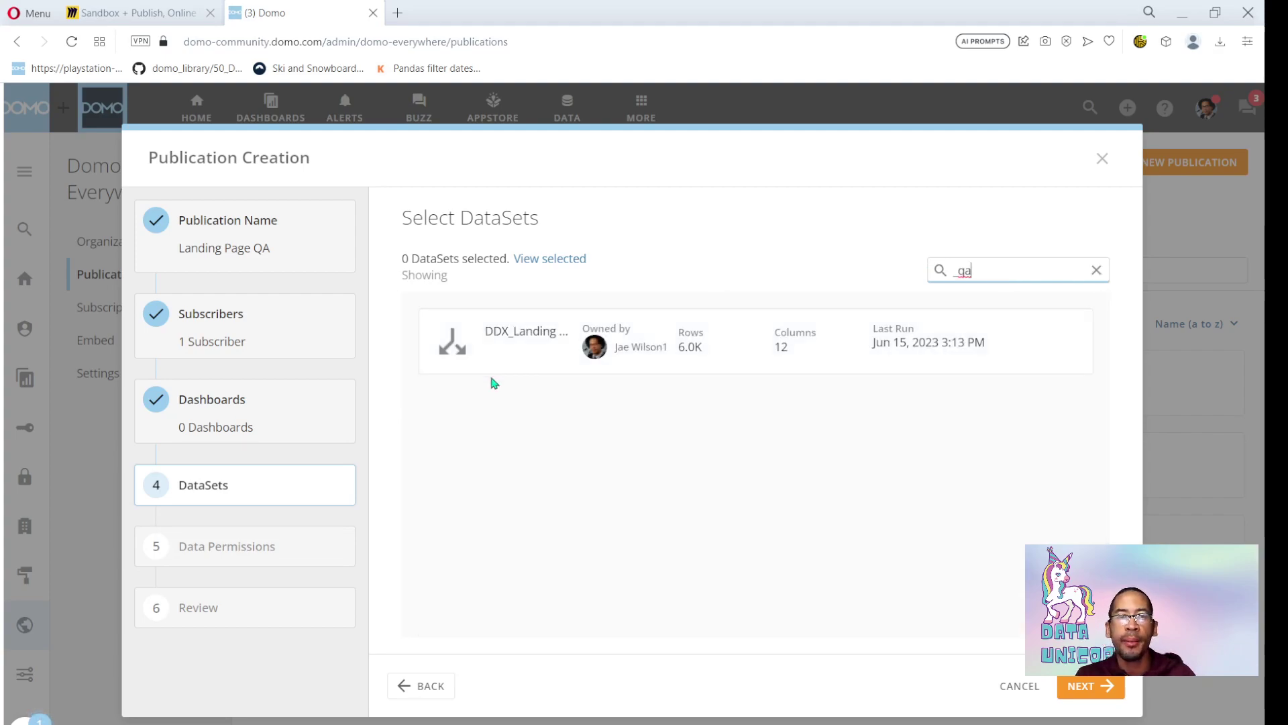
pyautogui.click(447, 338)
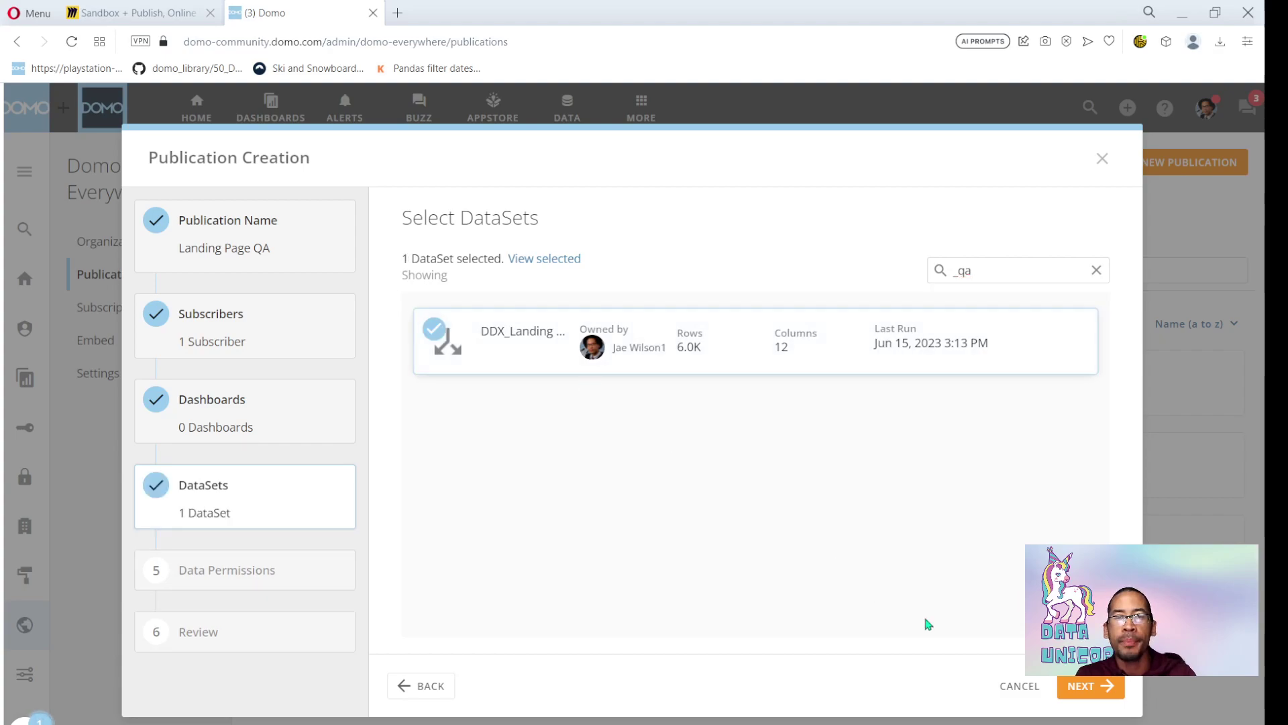
# Include the All Rows permission and save the Landing Page QA publication
pyautogui.click(1083, 688)
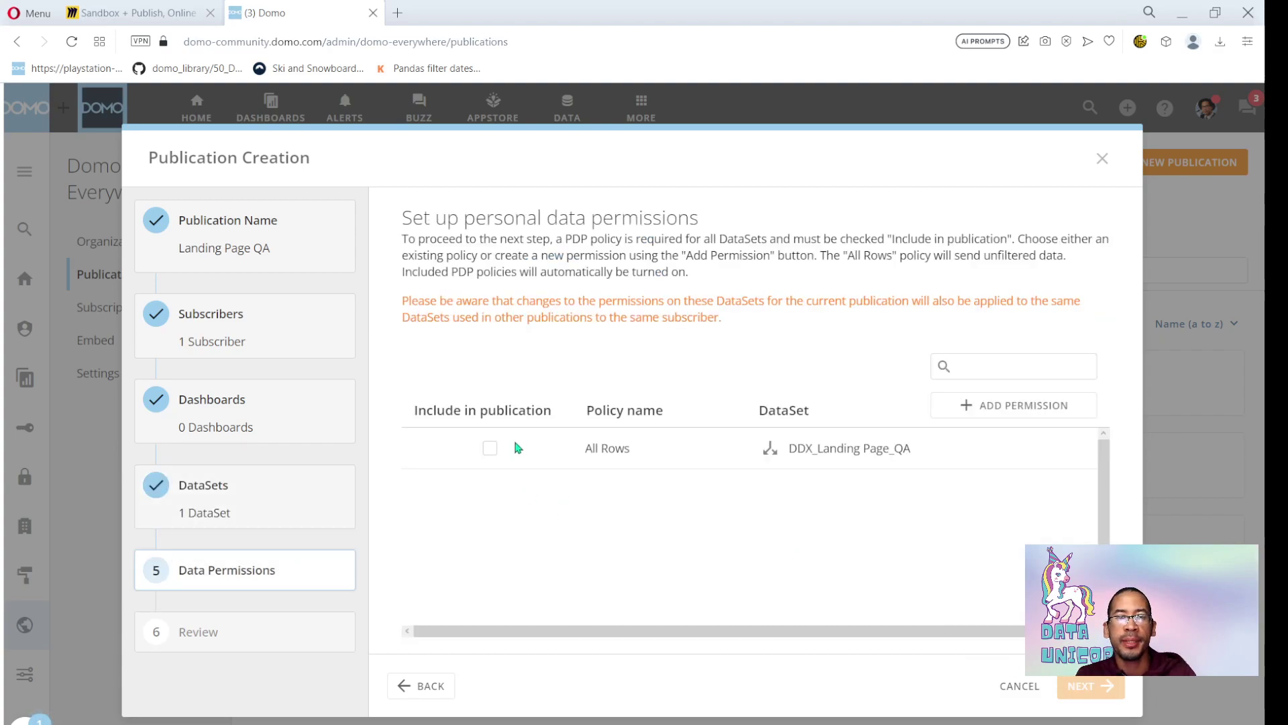
pyautogui.click(490, 449)
pyautogui.click(1083, 686)
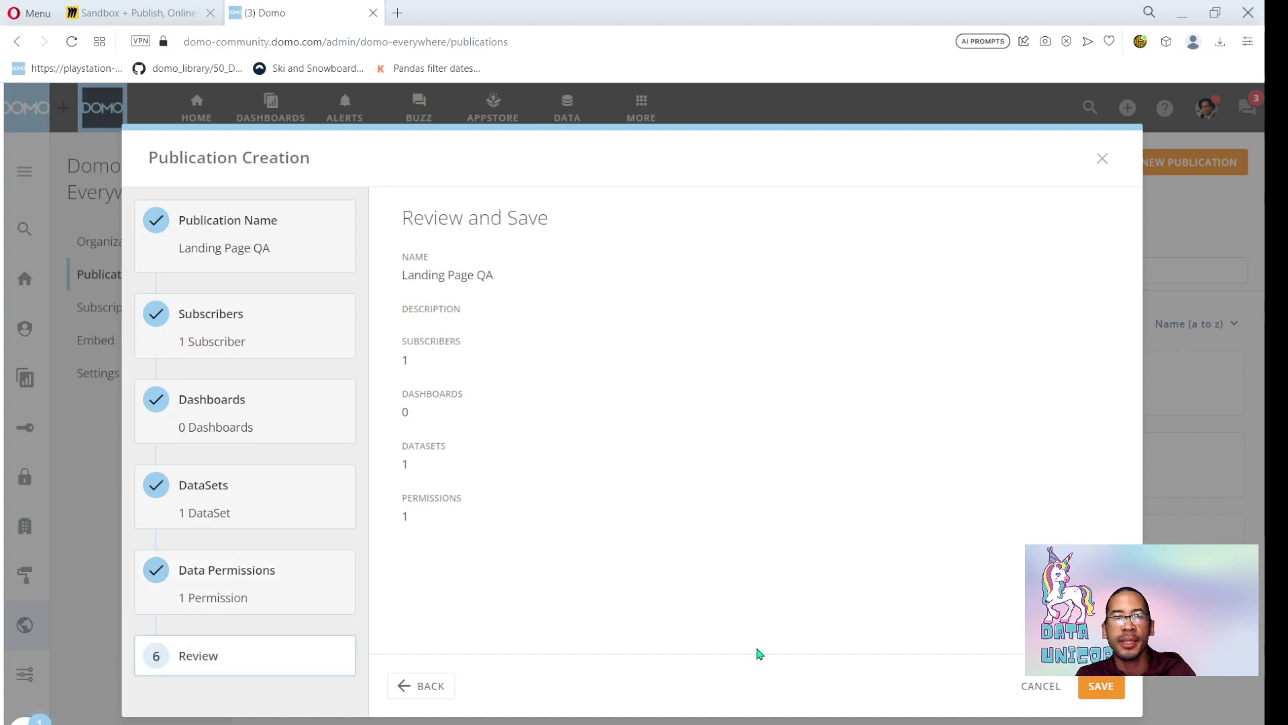
pyautogui.click(1101, 686)
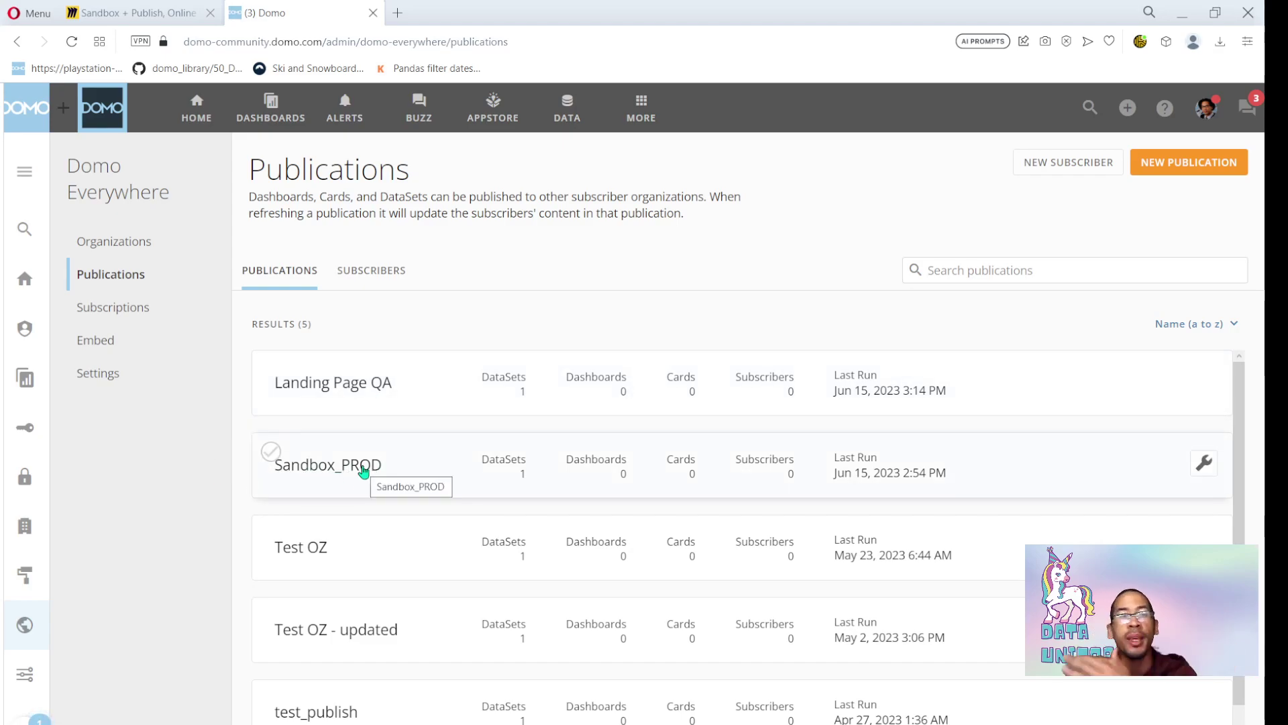
pyautogui.hotkey('alt', 'Tab')
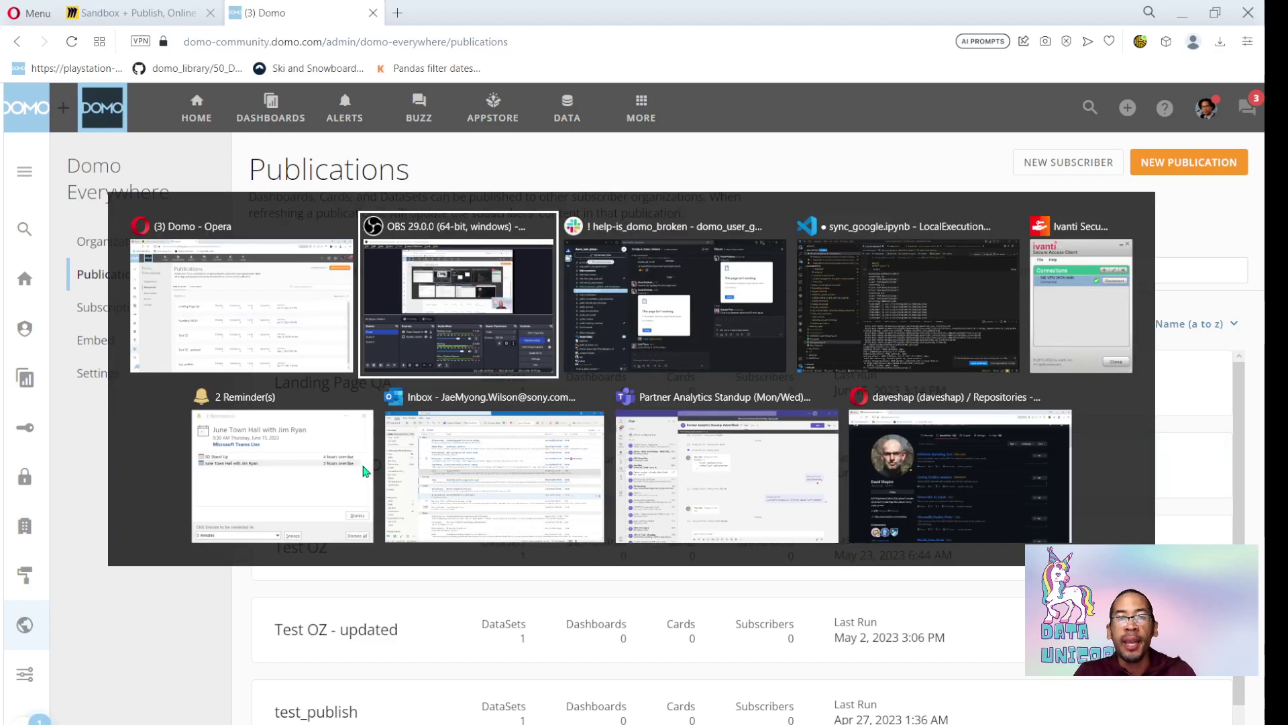
pyautogui.press('Escape')
pyautogui.click(94, 11)
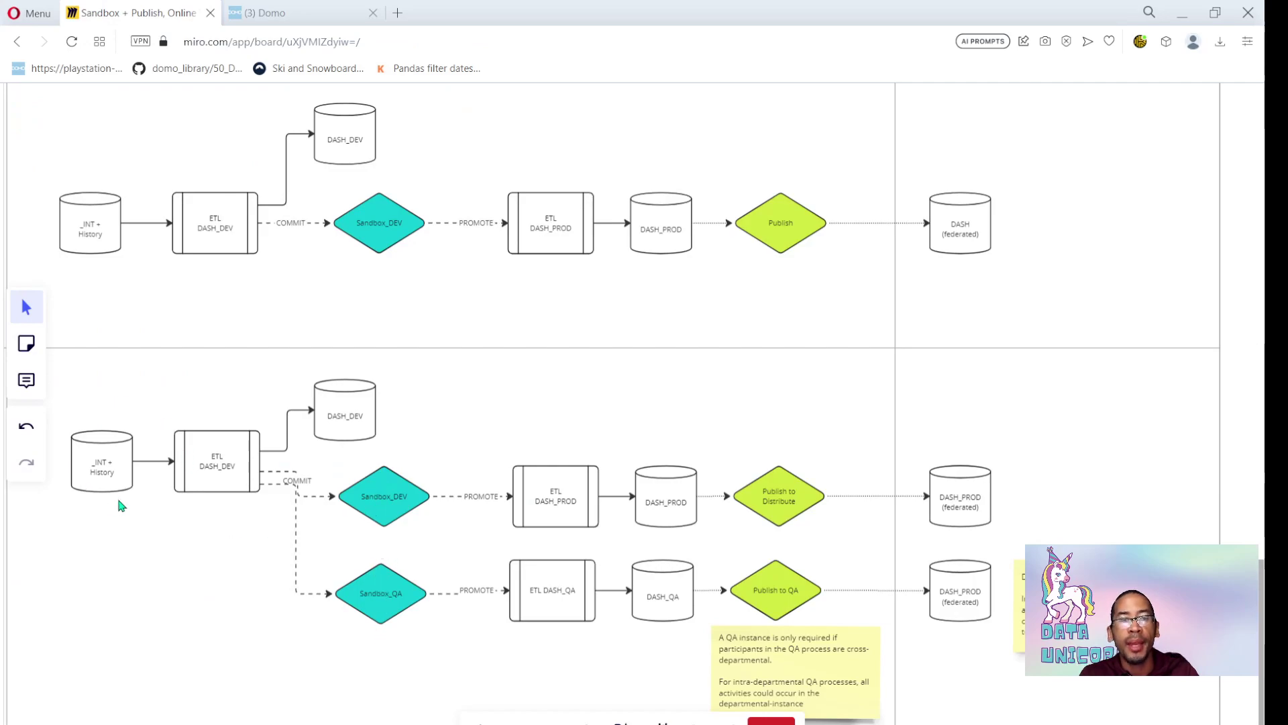
pyautogui.hscroll(-3, 166, 462)
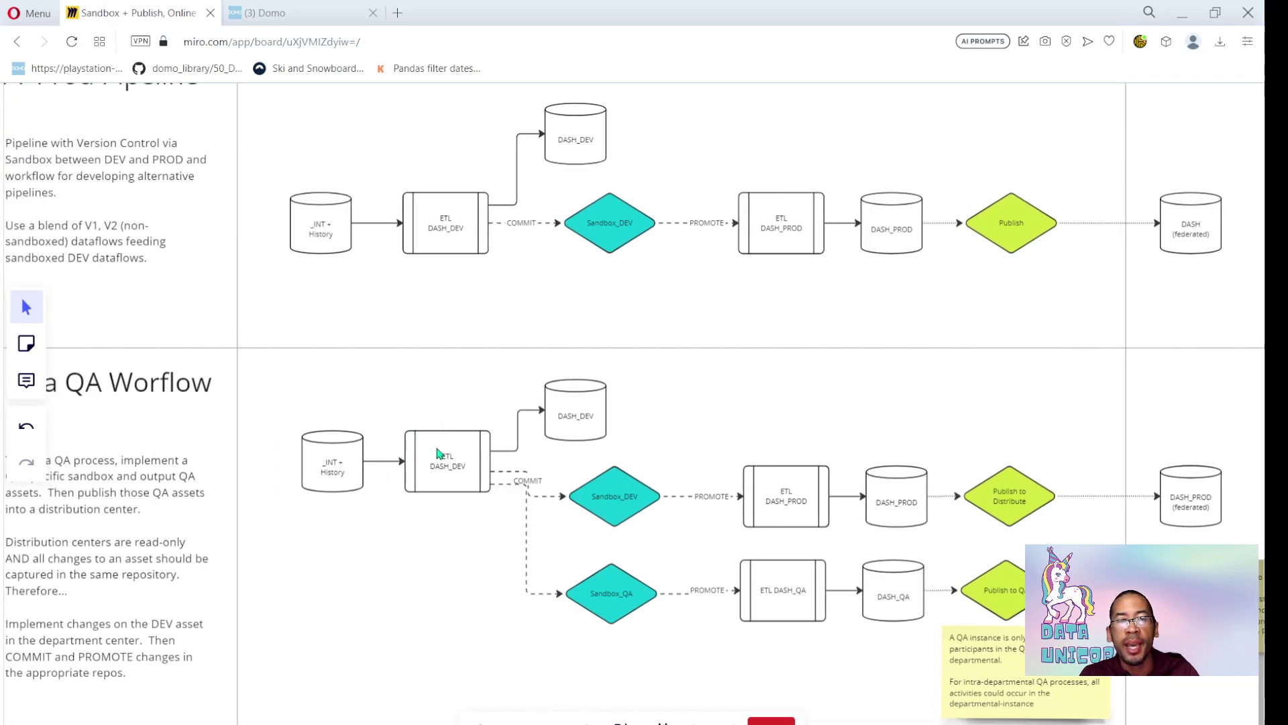
# Open the DDX_Landing Page_DEV dataflow for editing at its Add Formula 1 step
pyautogui.click(258, 13)
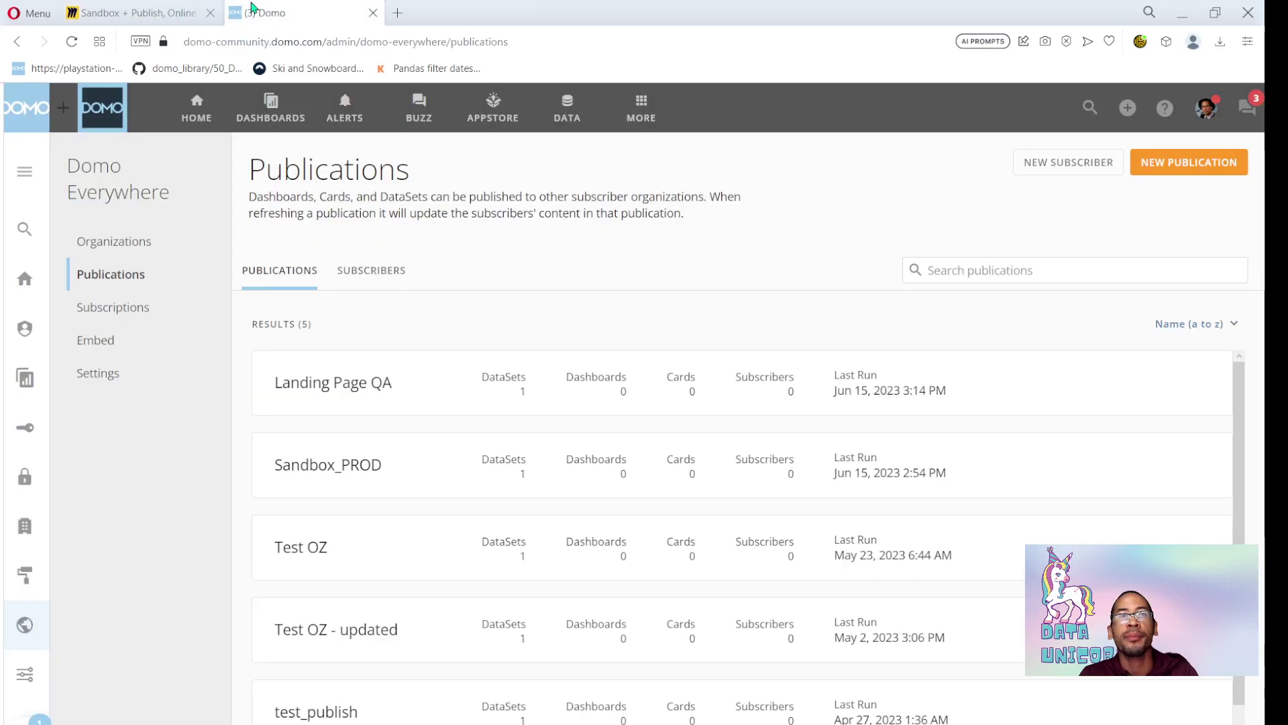
pyautogui.click(569, 111)
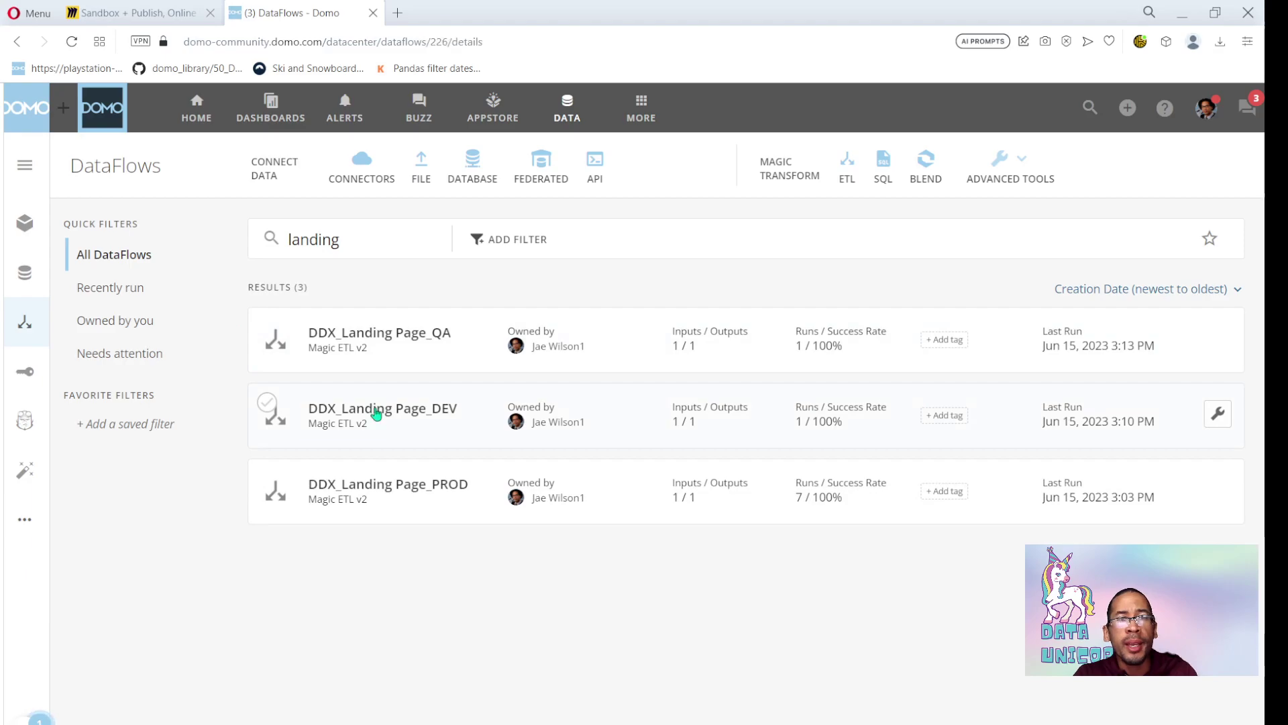
pyautogui.click(374, 411)
pyautogui.click(1179, 187)
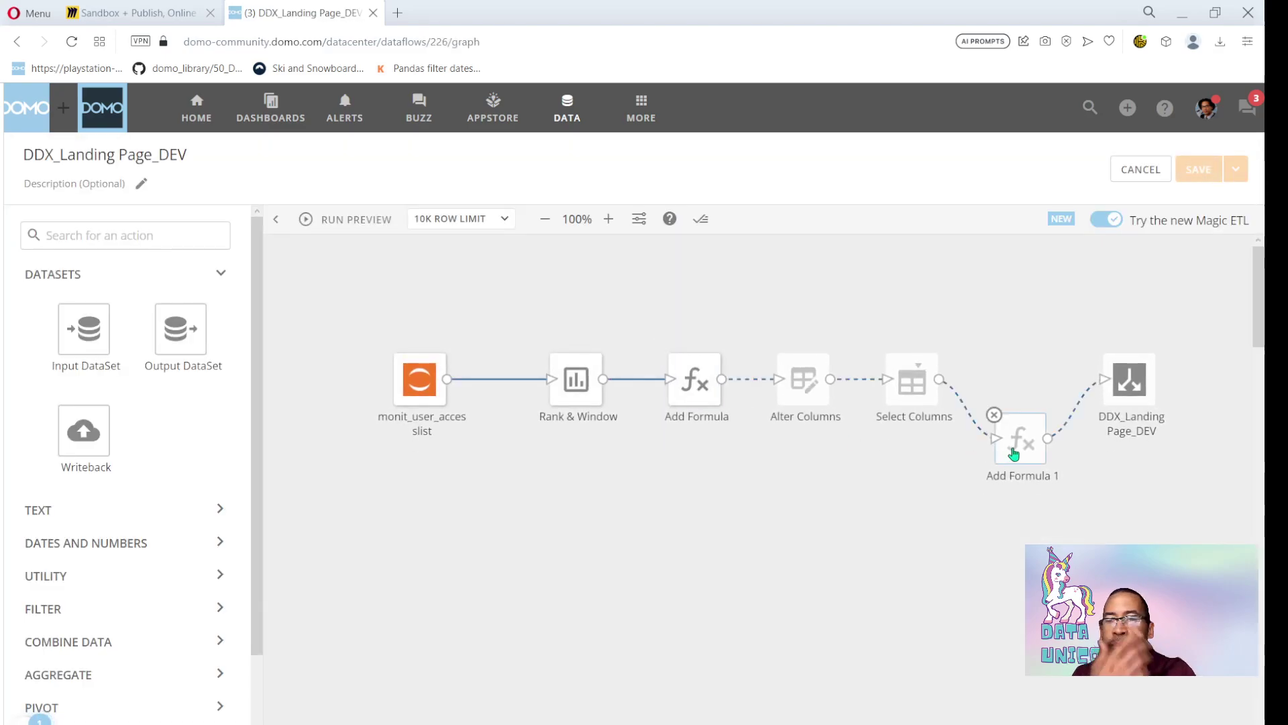
pyautogui.click(1010, 445)
# Add a qa_feedback column with formula 'implement feedback from QA team'
pyautogui.click(360, 706)
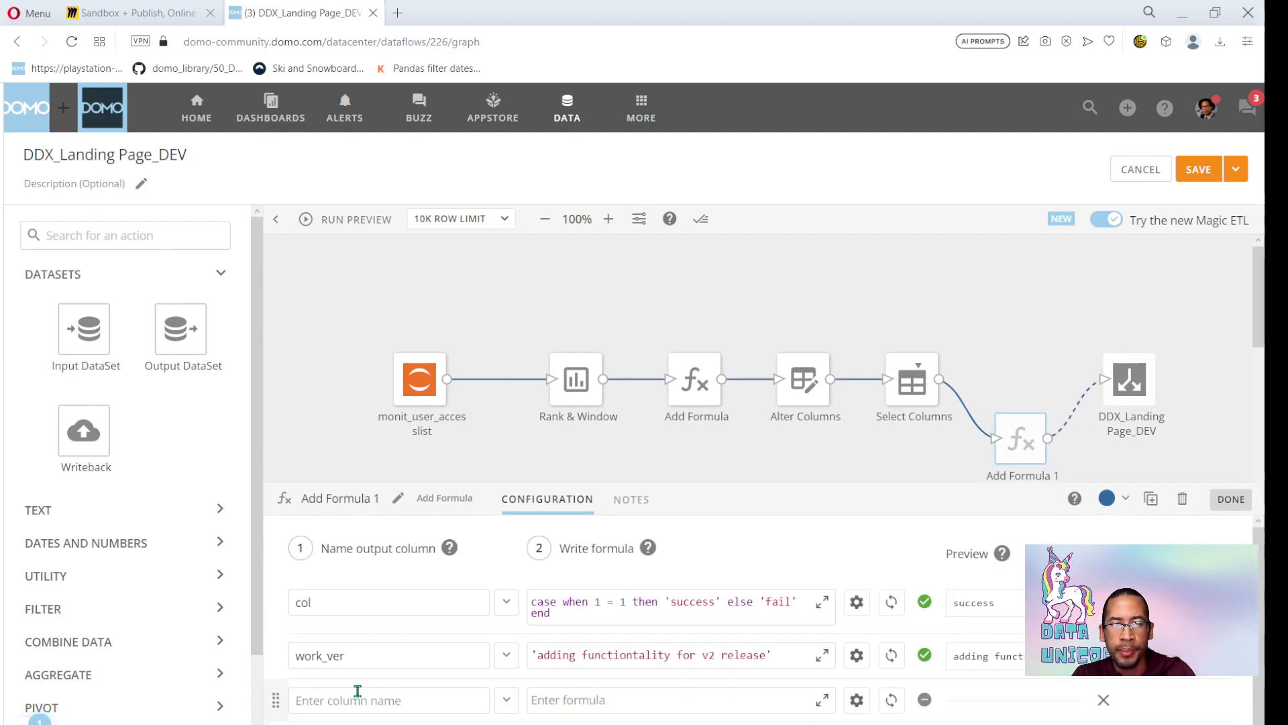
pyautogui.click(358, 693)
pyautogui.write('qa_feedback')
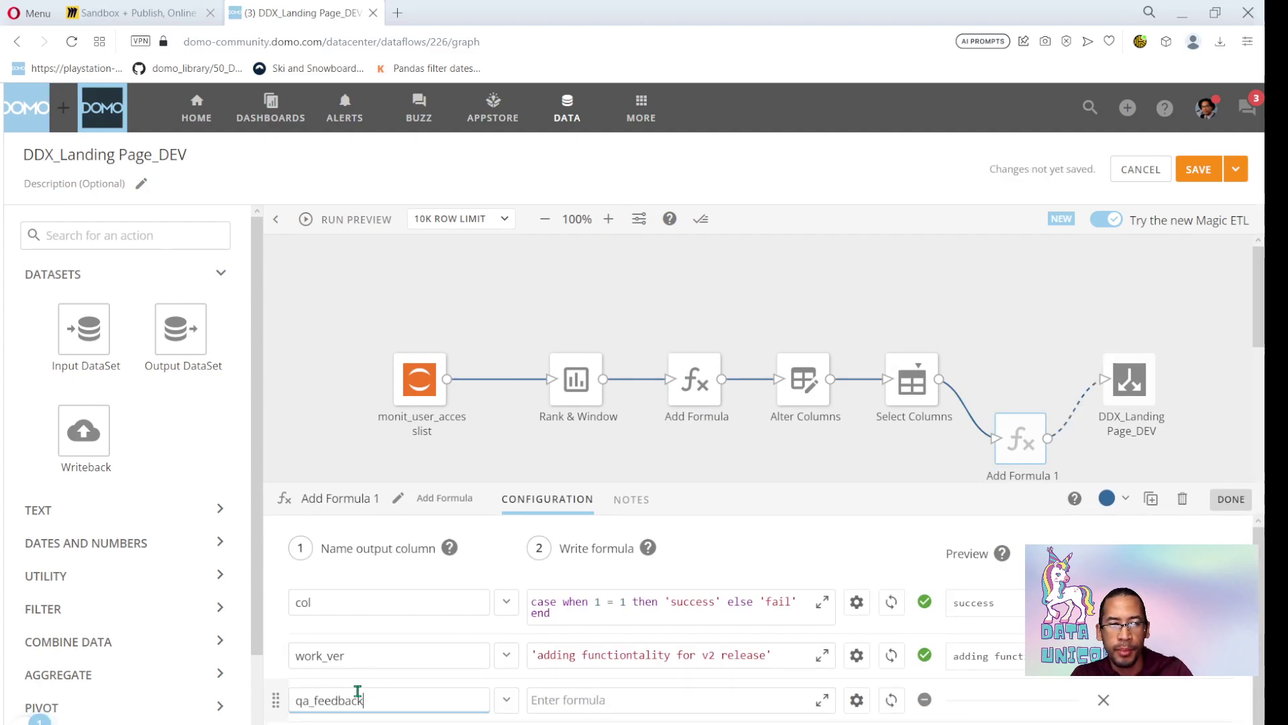
pyautogui.press('Tab')
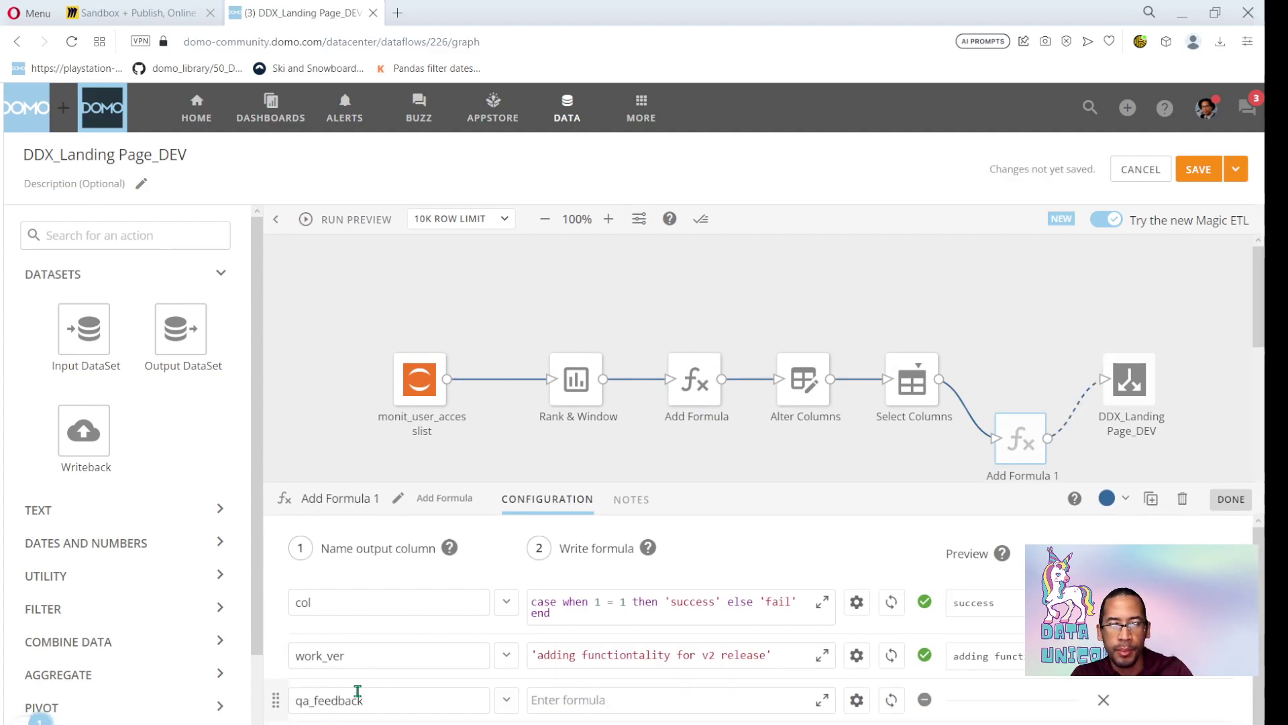
pyautogui.click(550, 704)
pyautogui.write("'c")
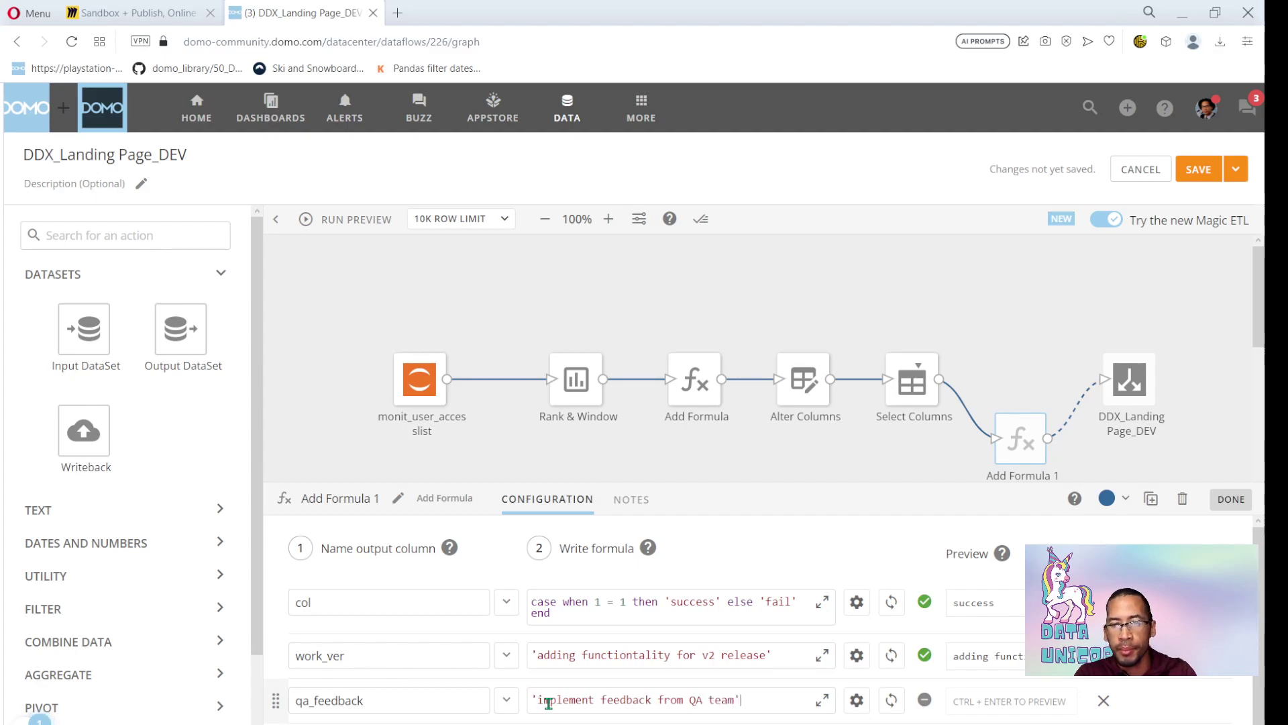
# Save DDX_Landing Page_DEV with the qa_feedback formula and rerun it via Save and Run
pyautogui.click(1199, 172)
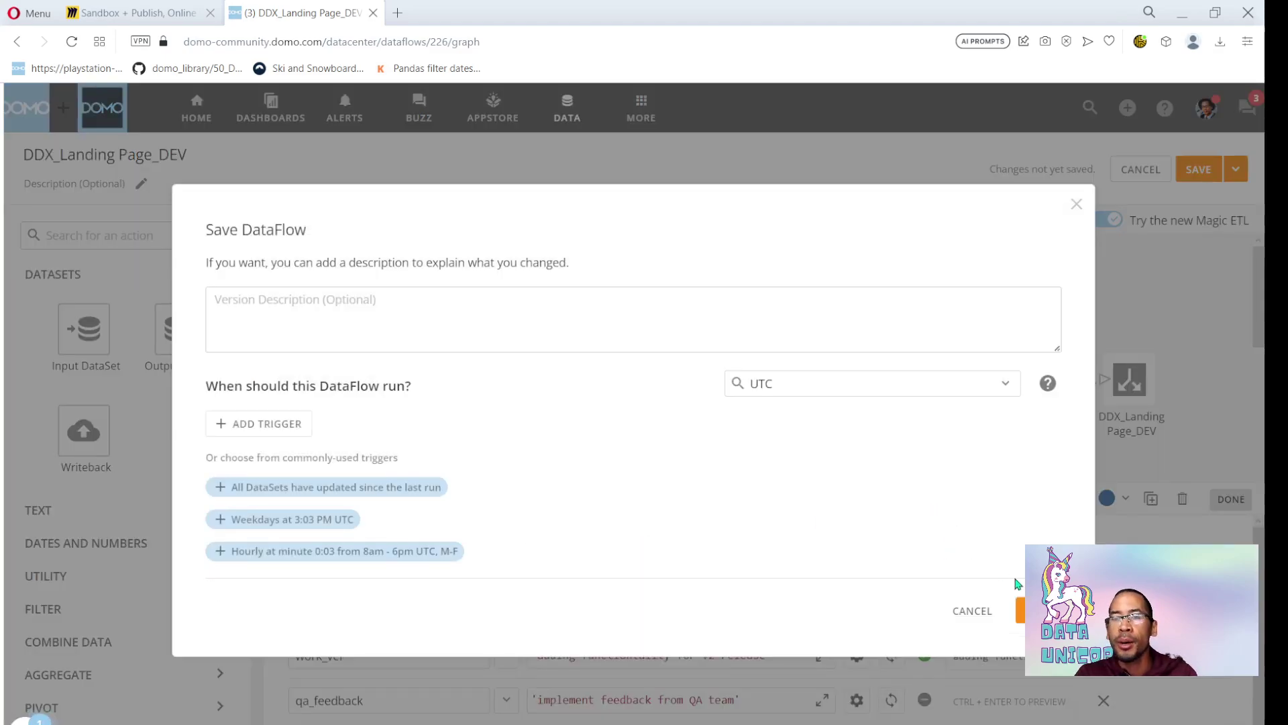
pyautogui.click(1047, 610)
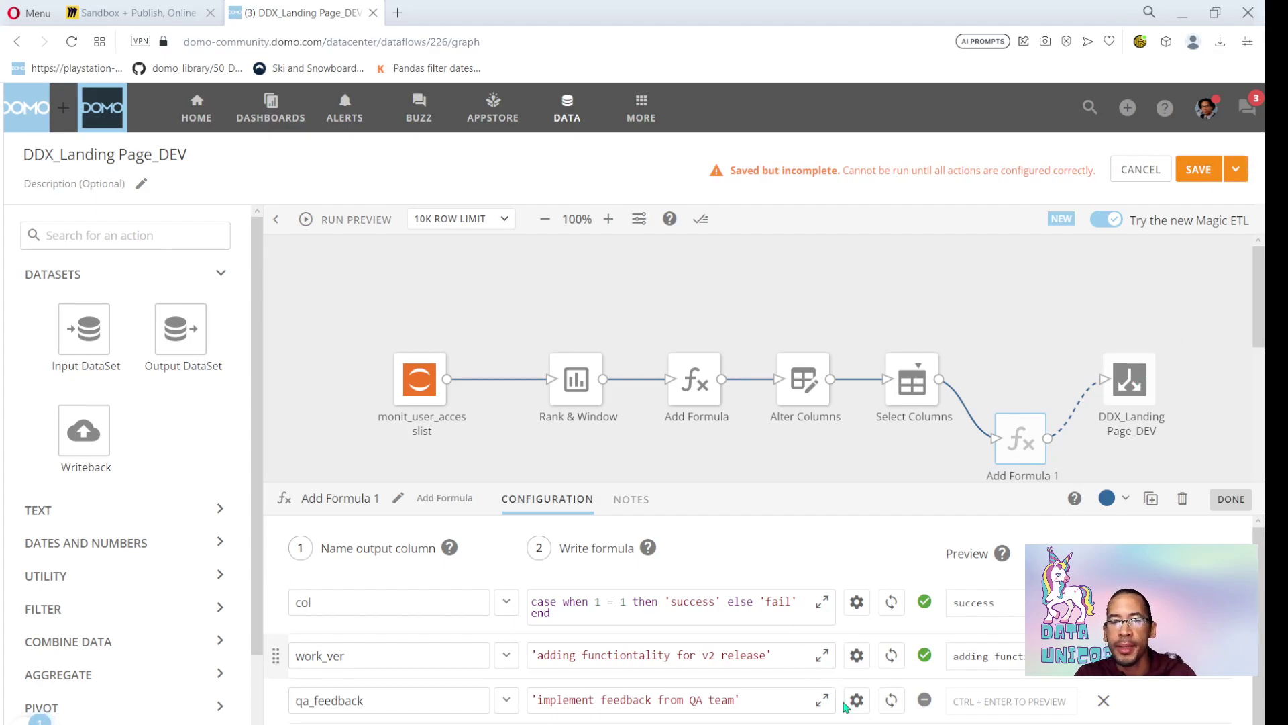
pyautogui.click(891, 699)
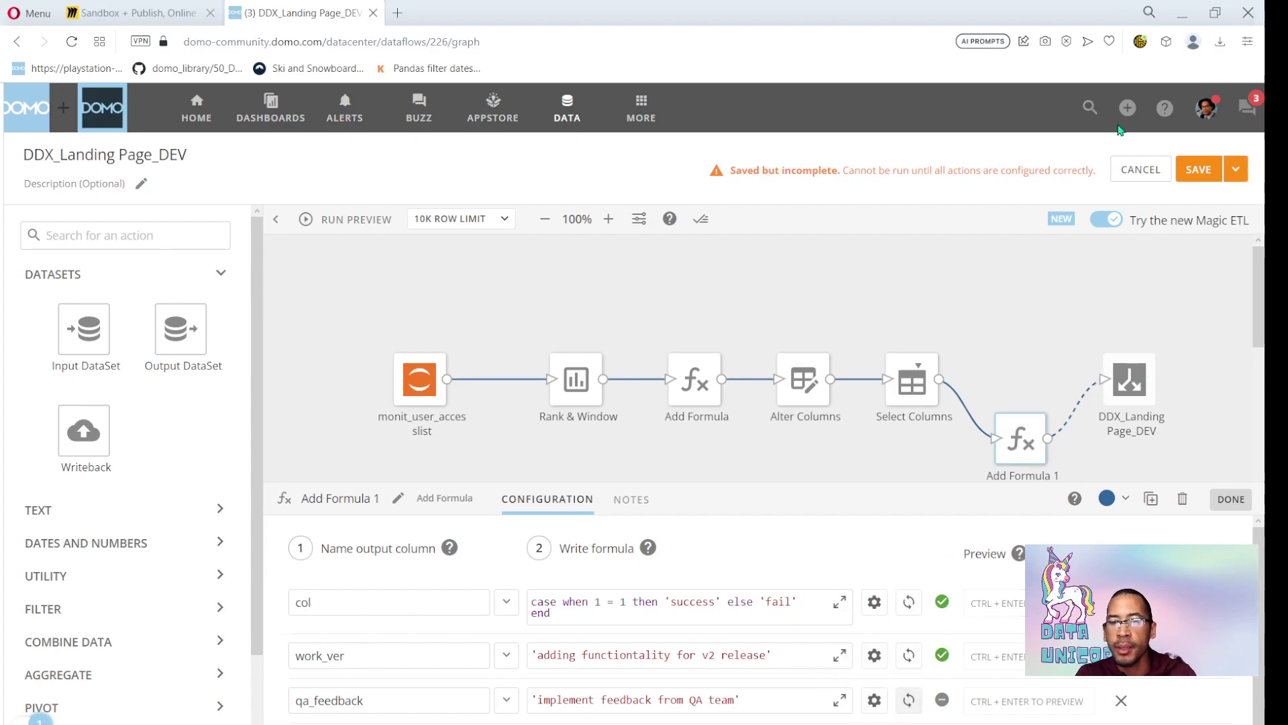
pyautogui.click(1237, 171)
pyautogui.click(1208, 207)
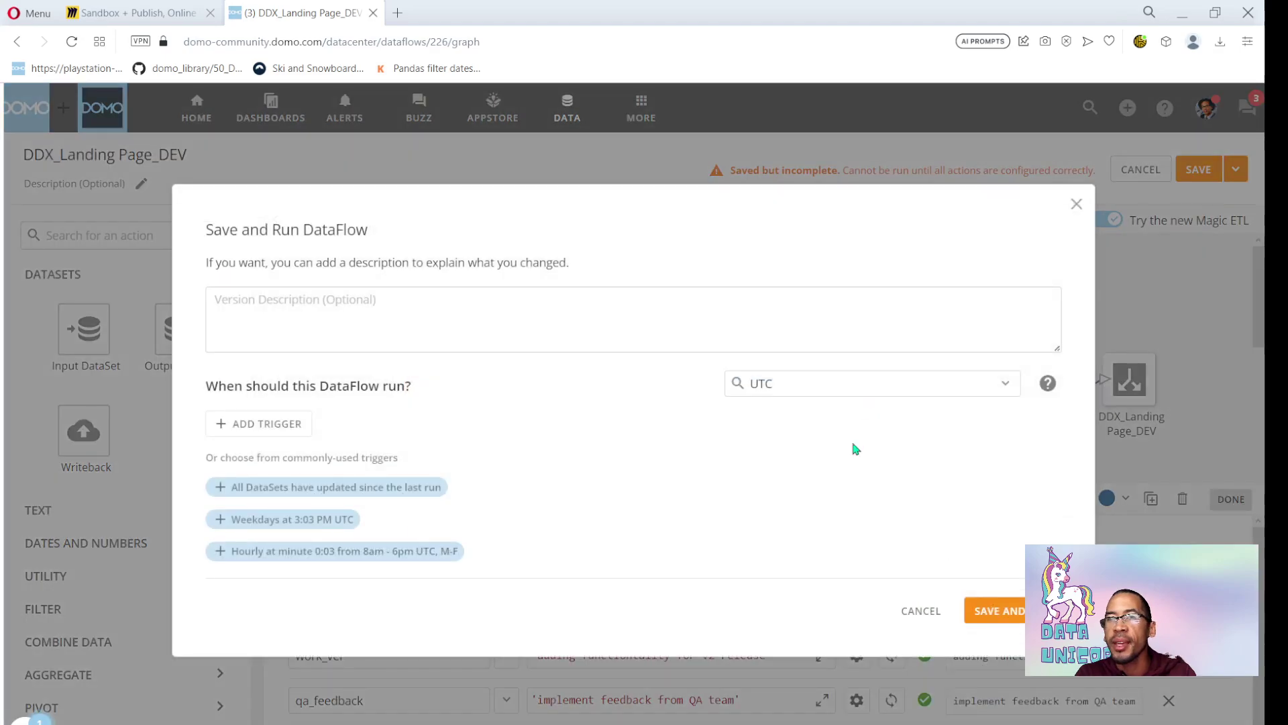
pyautogui.click(999, 611)
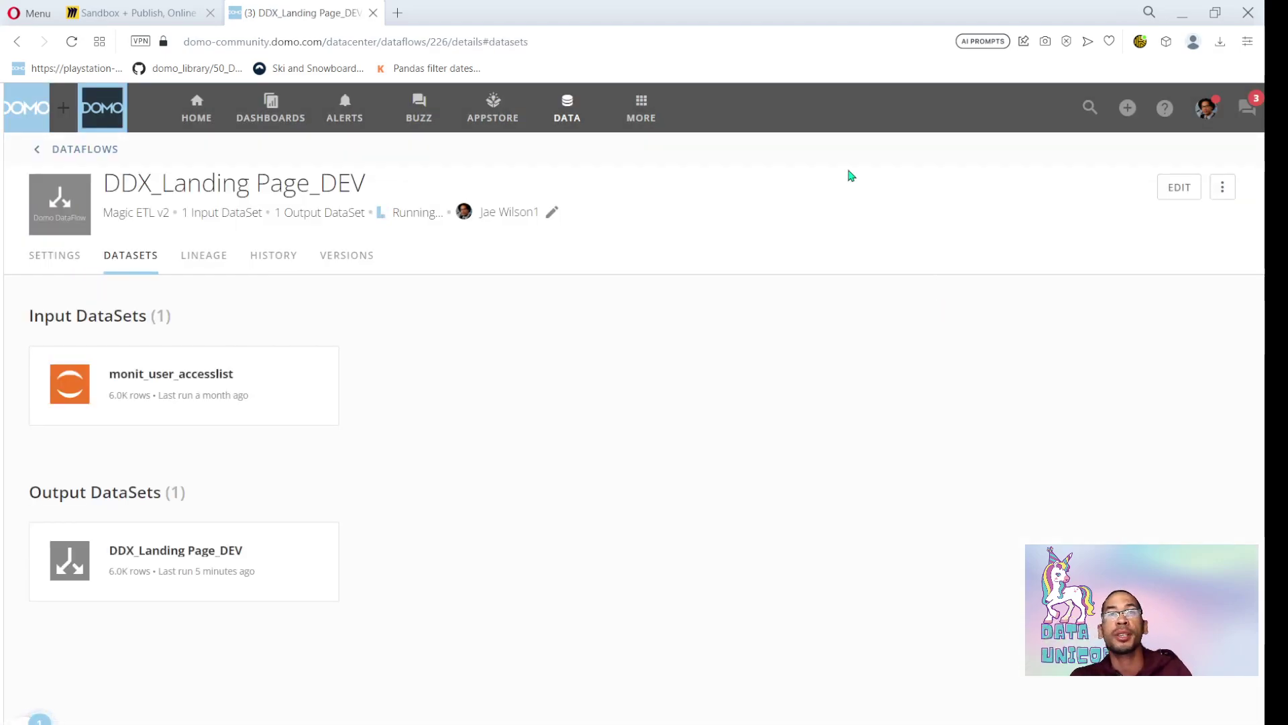
pyautogui.click(637, 113)
# Commit Landing Page_QA in Admin > Sandbox with description 'implemented JIRA 1234'
pyautogui.click(517, 171)
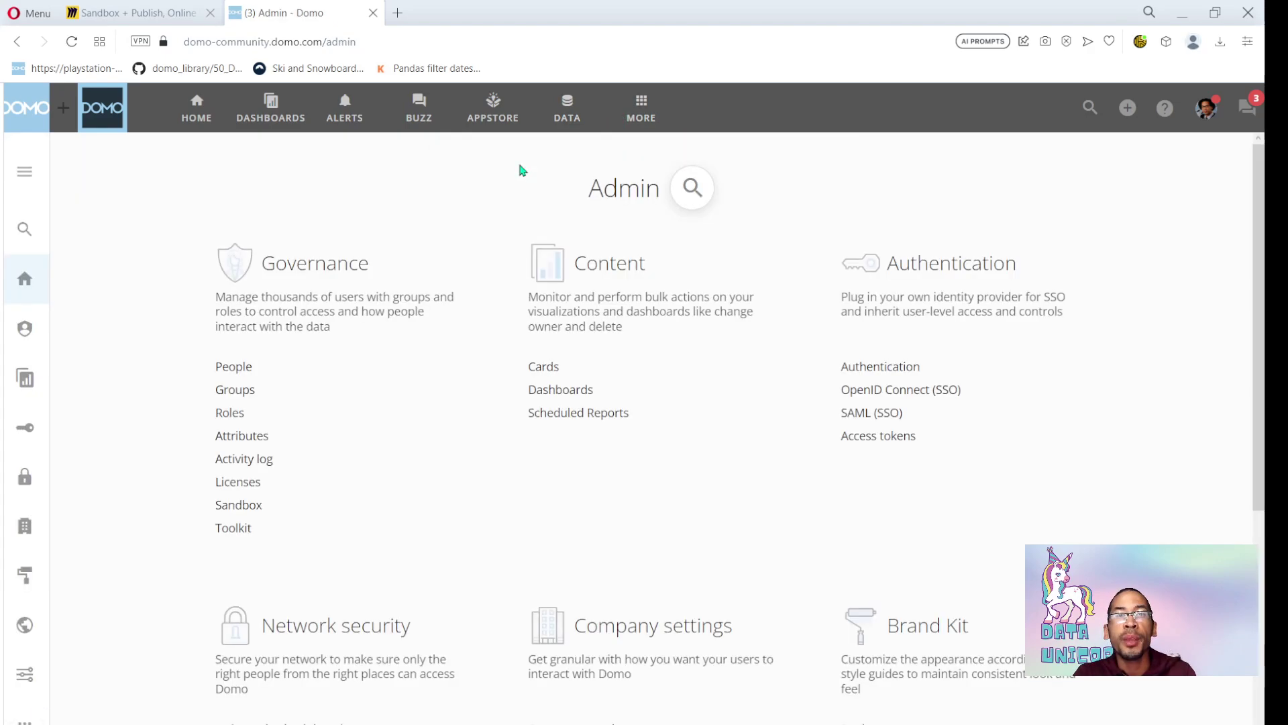
pyautogui.click(253, 509)
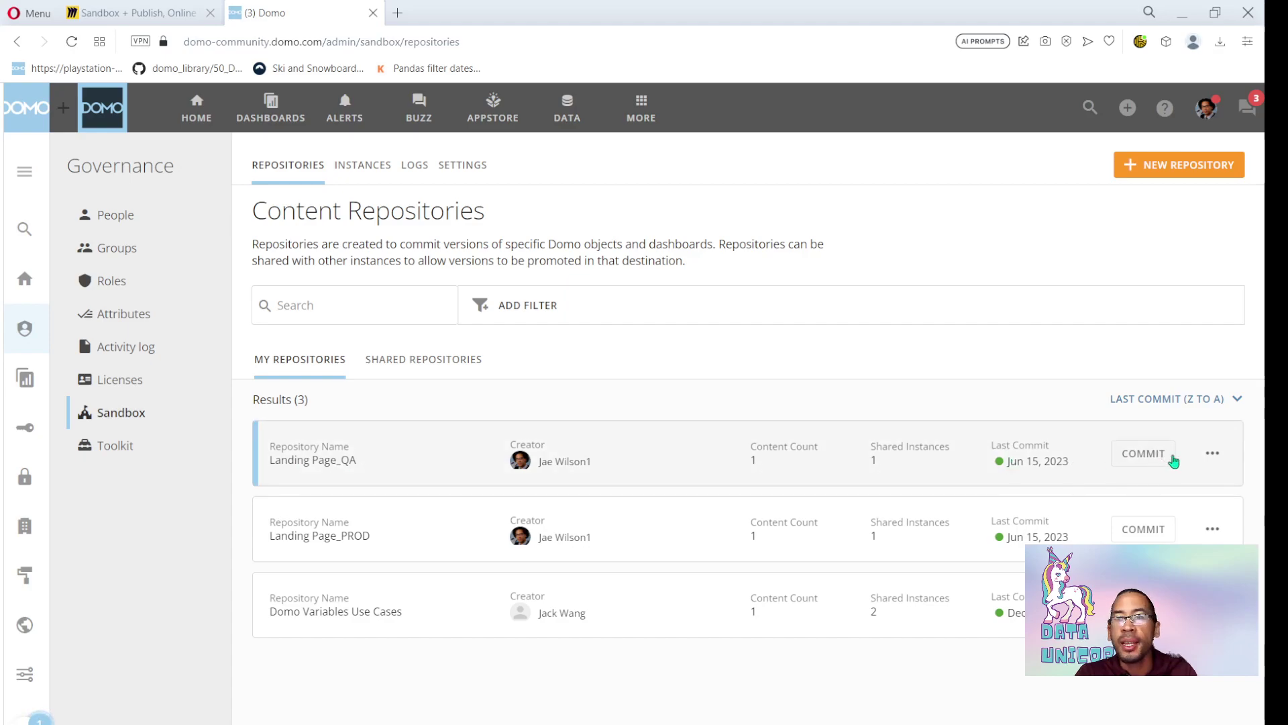
pyautogui.click(1147, 454)
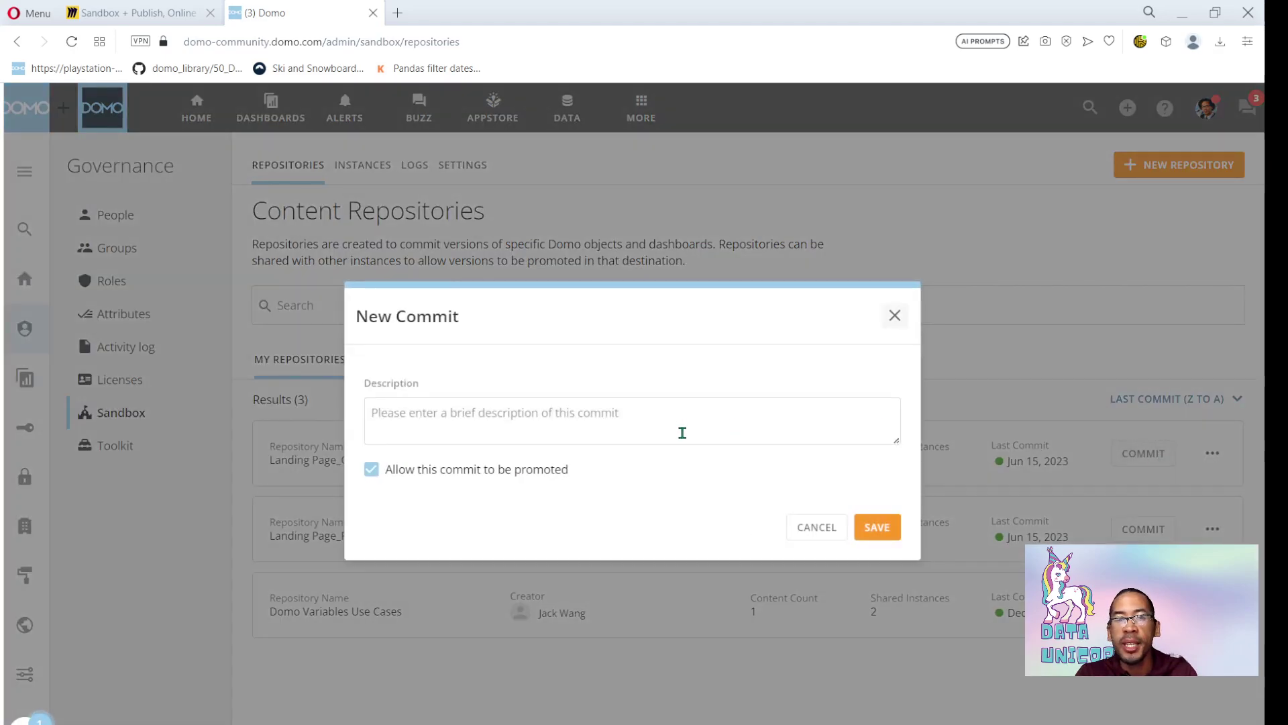
pyautogui.click(683, 433)
pyautogui.write('commiting cha')
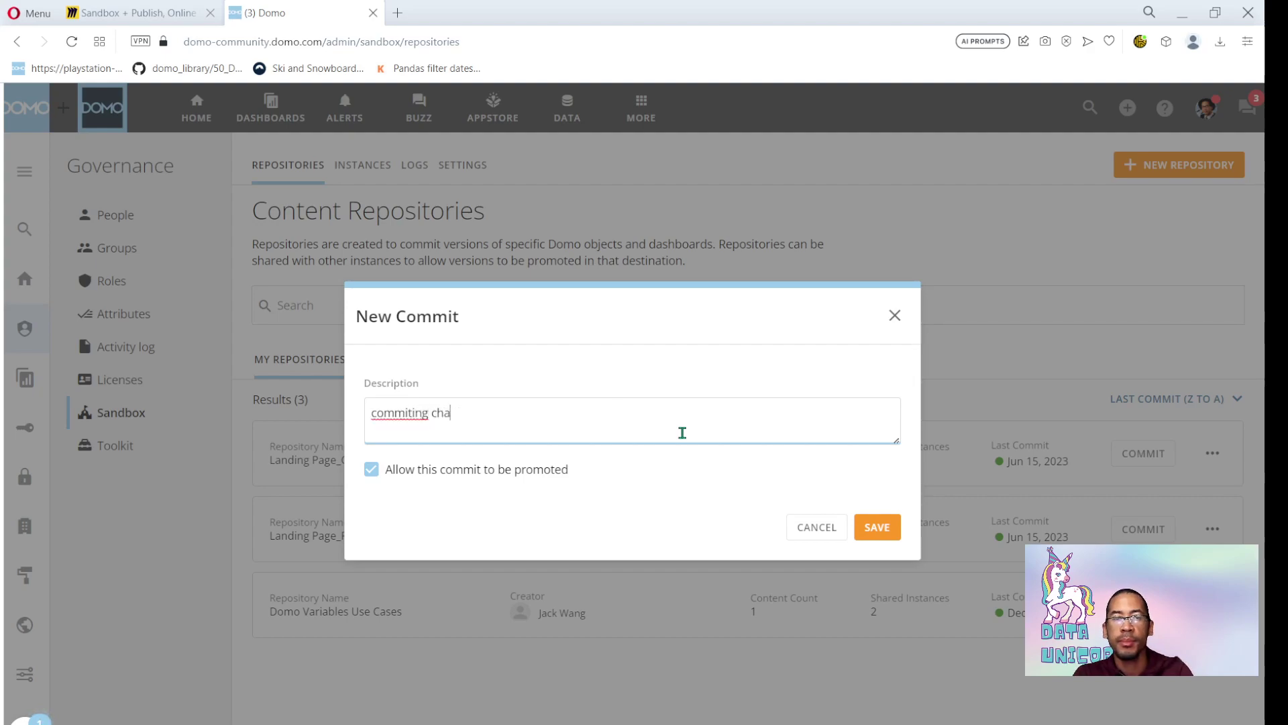
pyautogui.hotkey('ctrl', 'a')
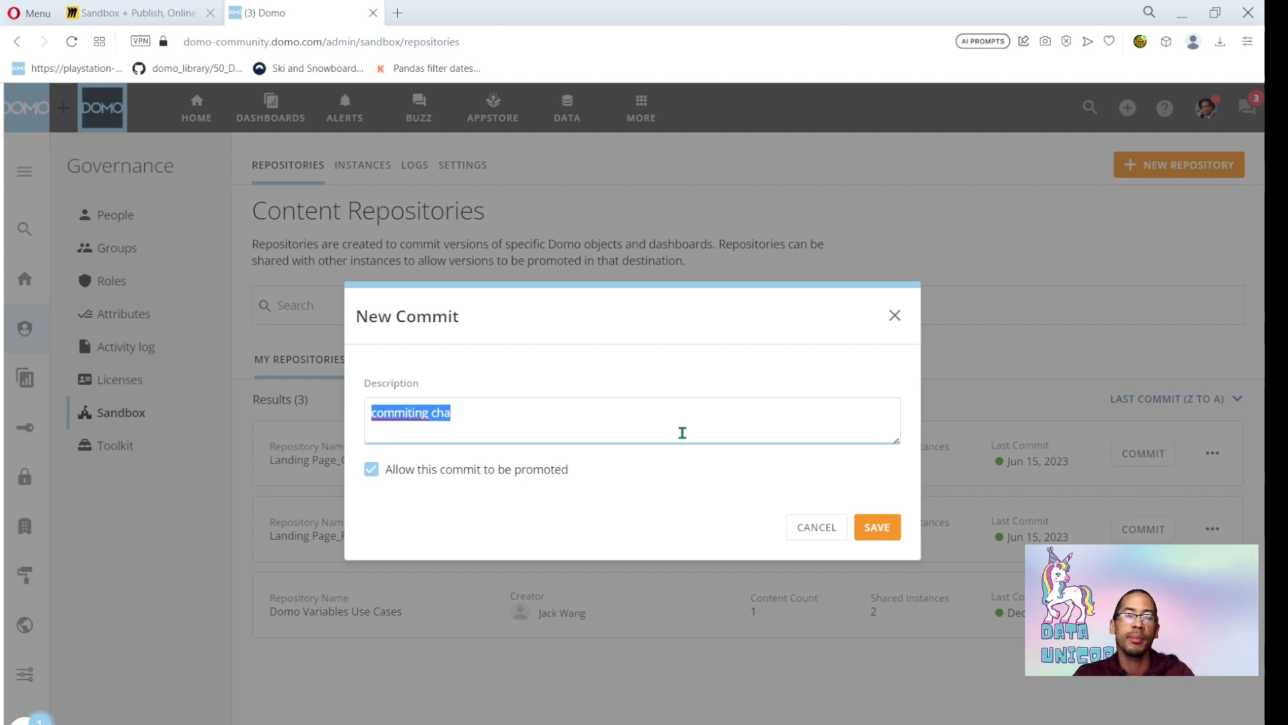
pyautogui.write('implemented JIRA 1234')
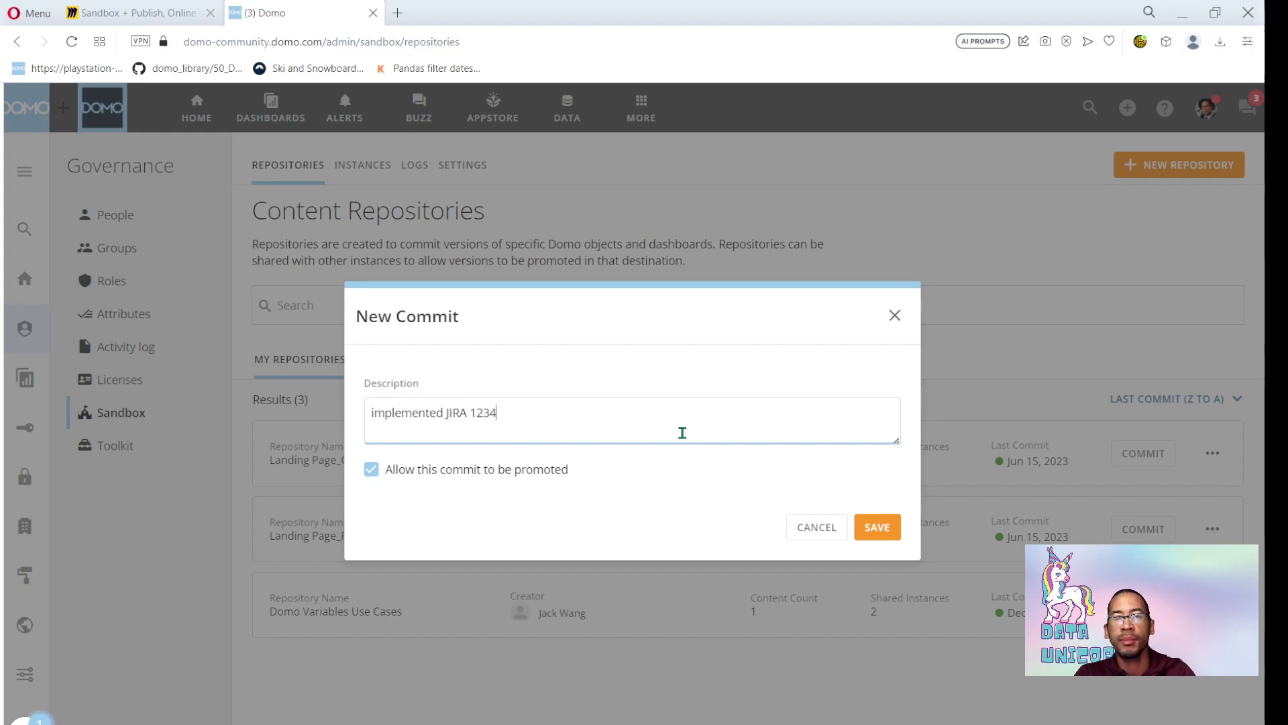
pyautogui.click(874, 529)
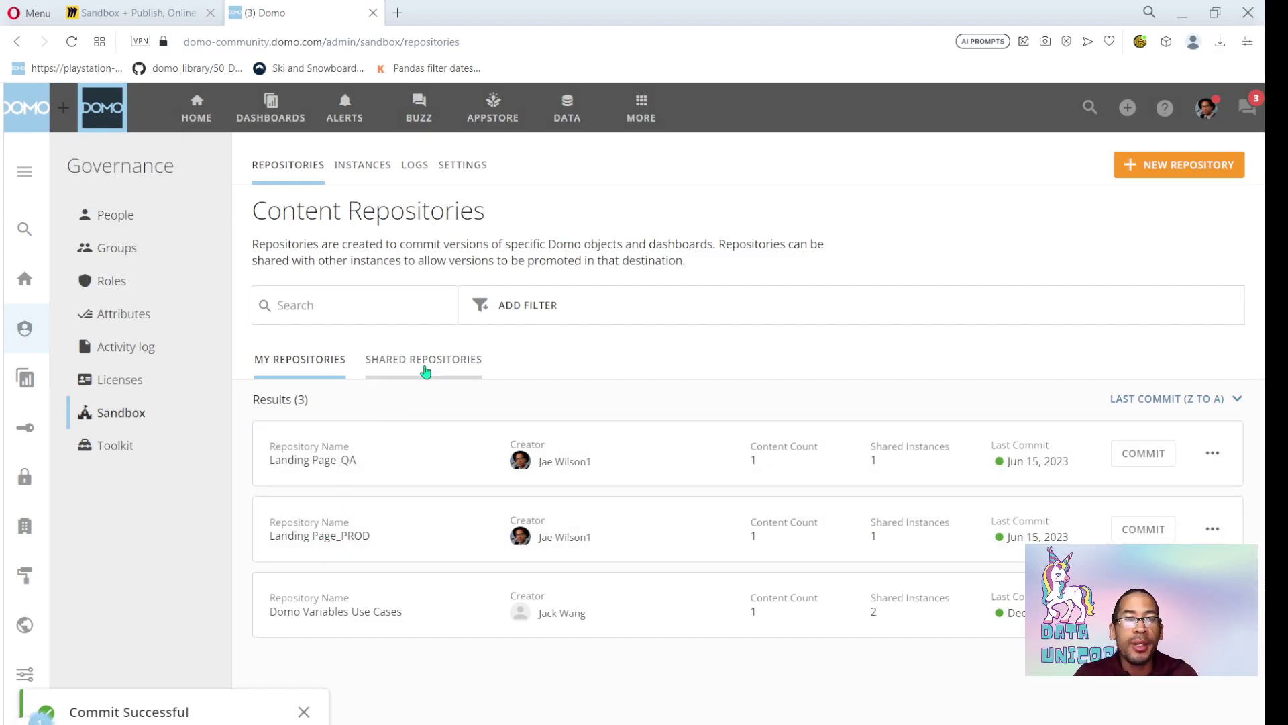
# Promote the new Landing Page_QA version from Shared Repositories, then return to DataFlows
pyautogui.click(425, 362)
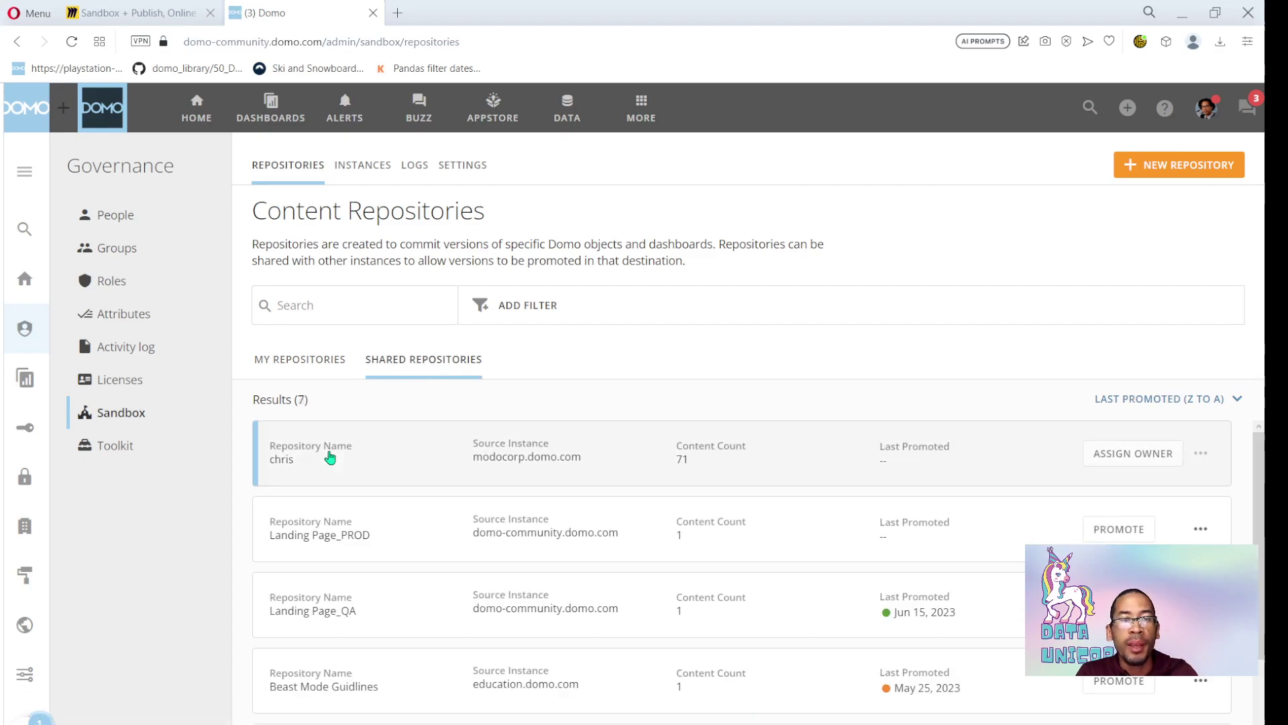
pyautogui.click(1118, 604)
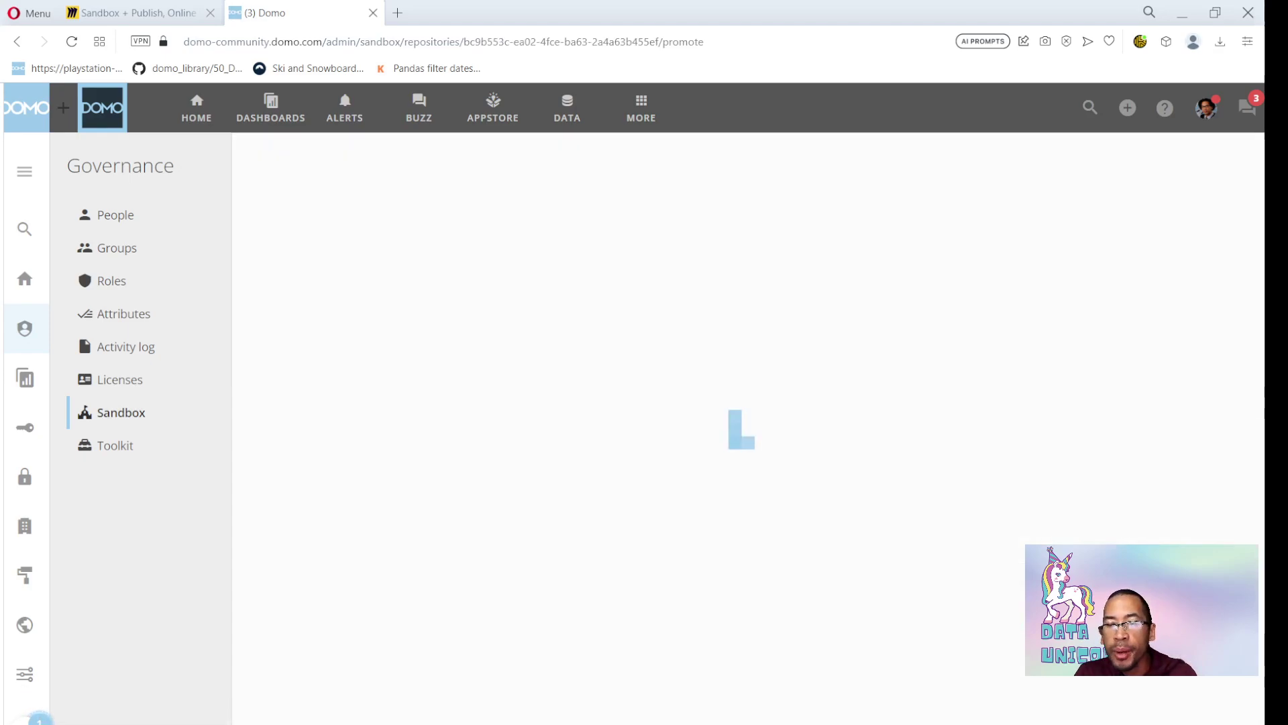
pyautogui.click(1202, 164)
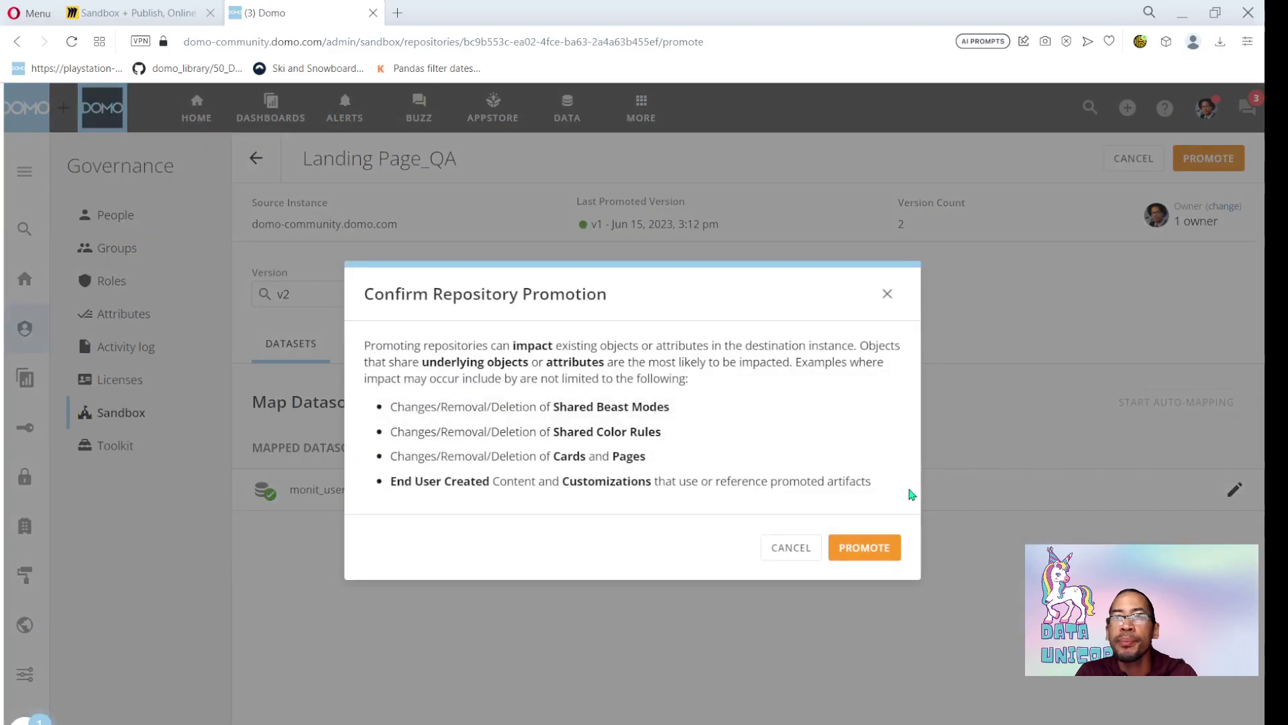
pyautogui.click(867, 544)
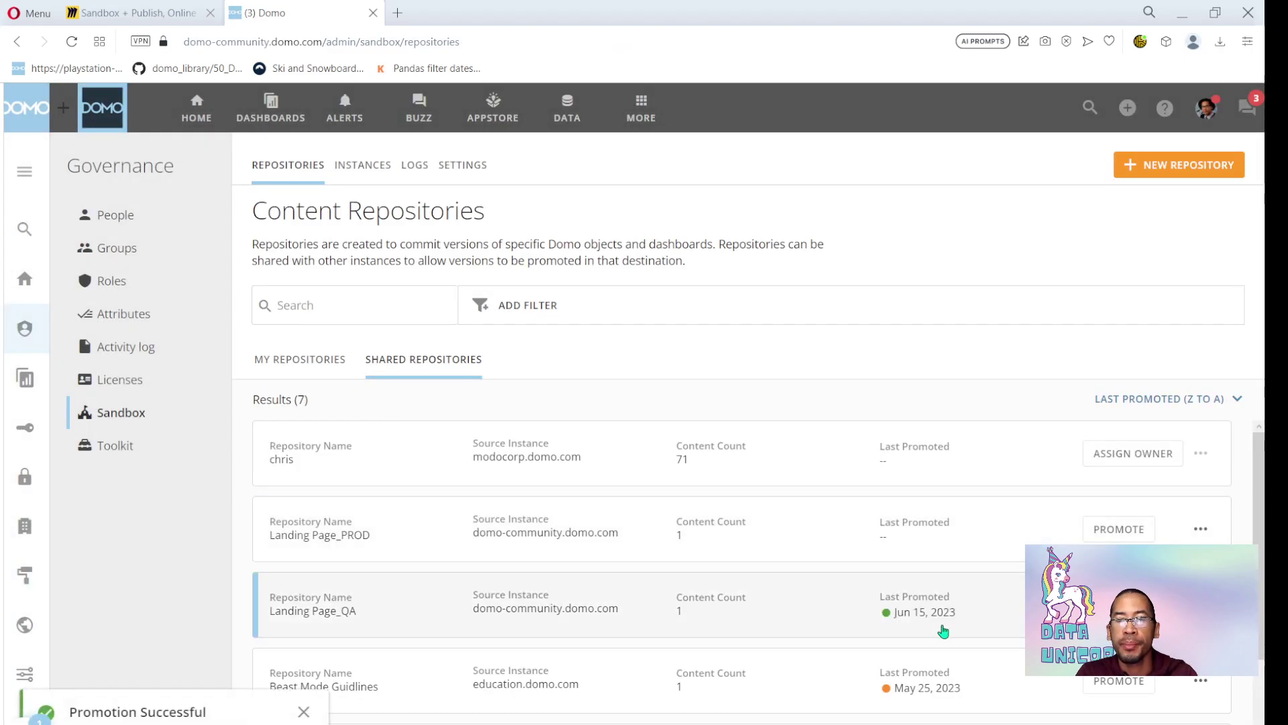
pyautogui.click(562, 104)
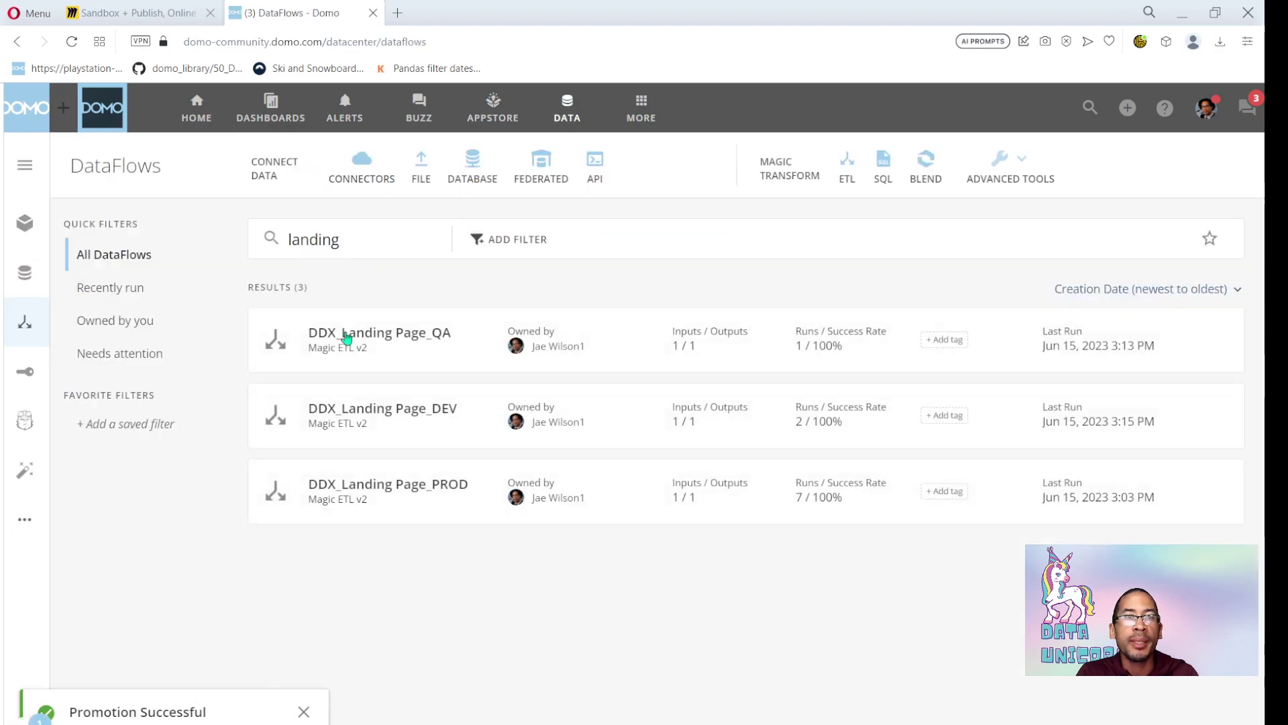
# Edit DDX_Landing Page_QA, check its Add Formula 1 step, then Save and Run it
pyautogui.click(427, 352)
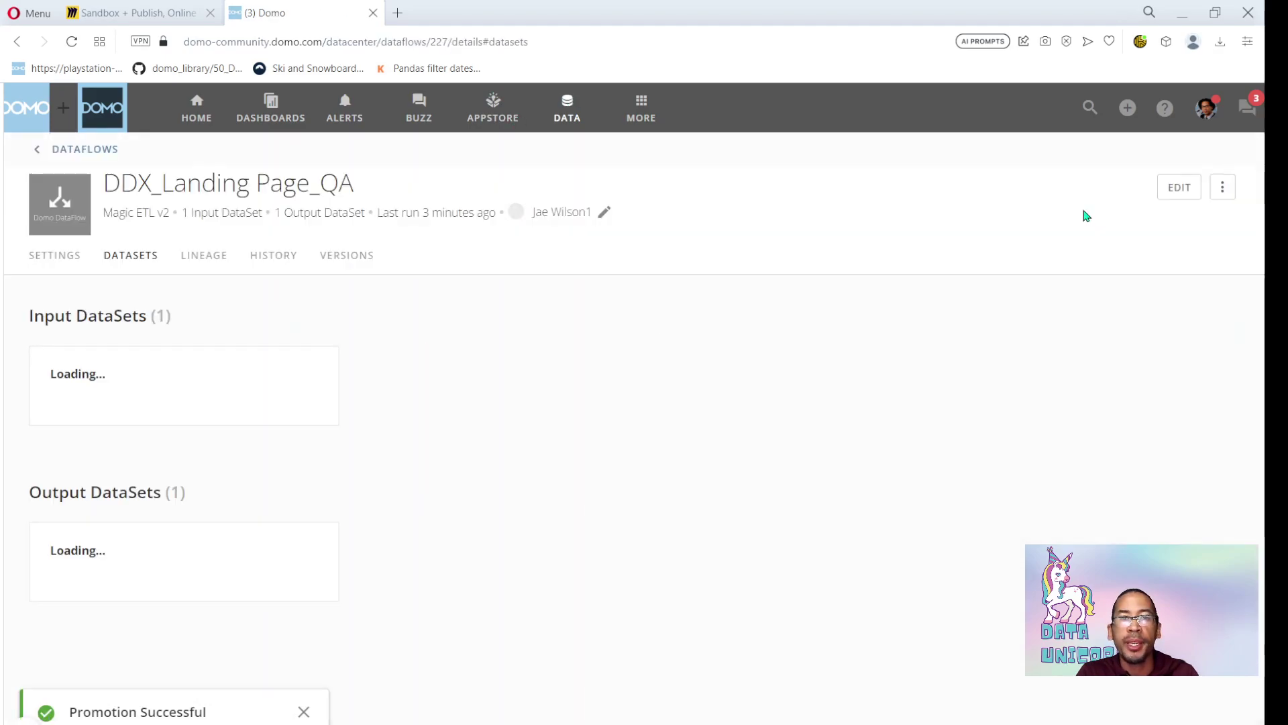
pyautogui.click(1171, 191)
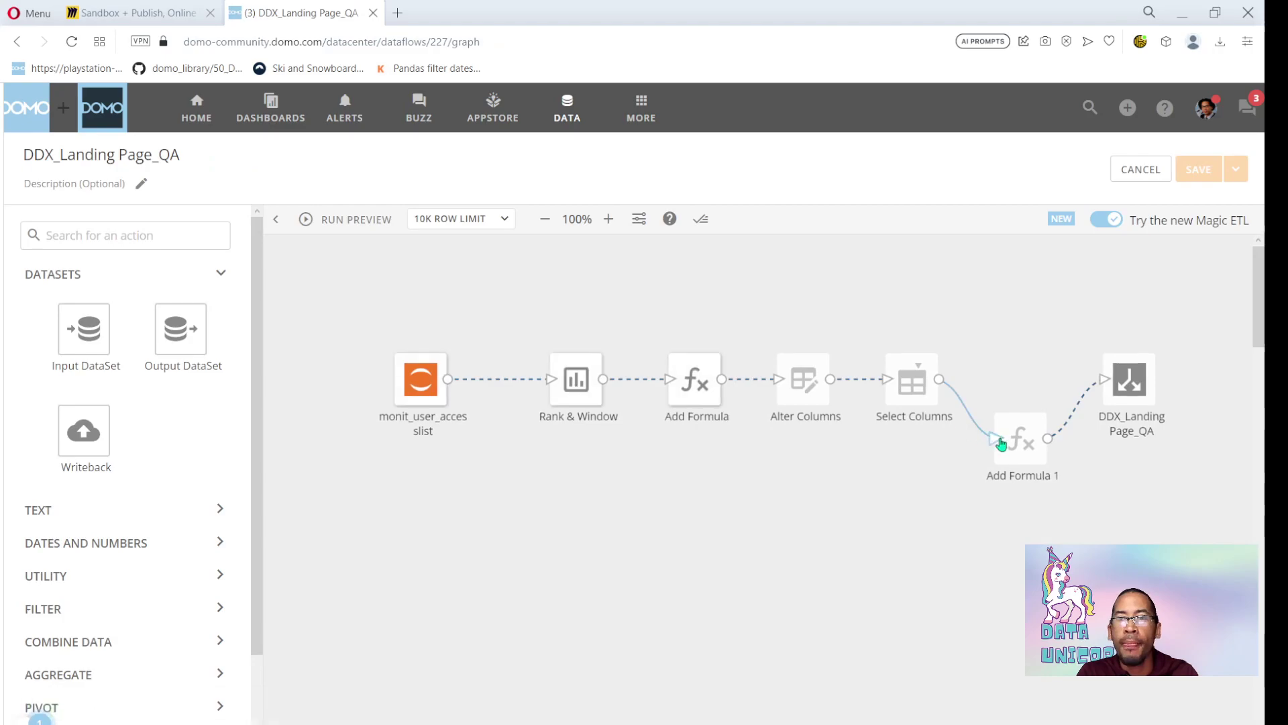
pyautogui.click(1016, 448)
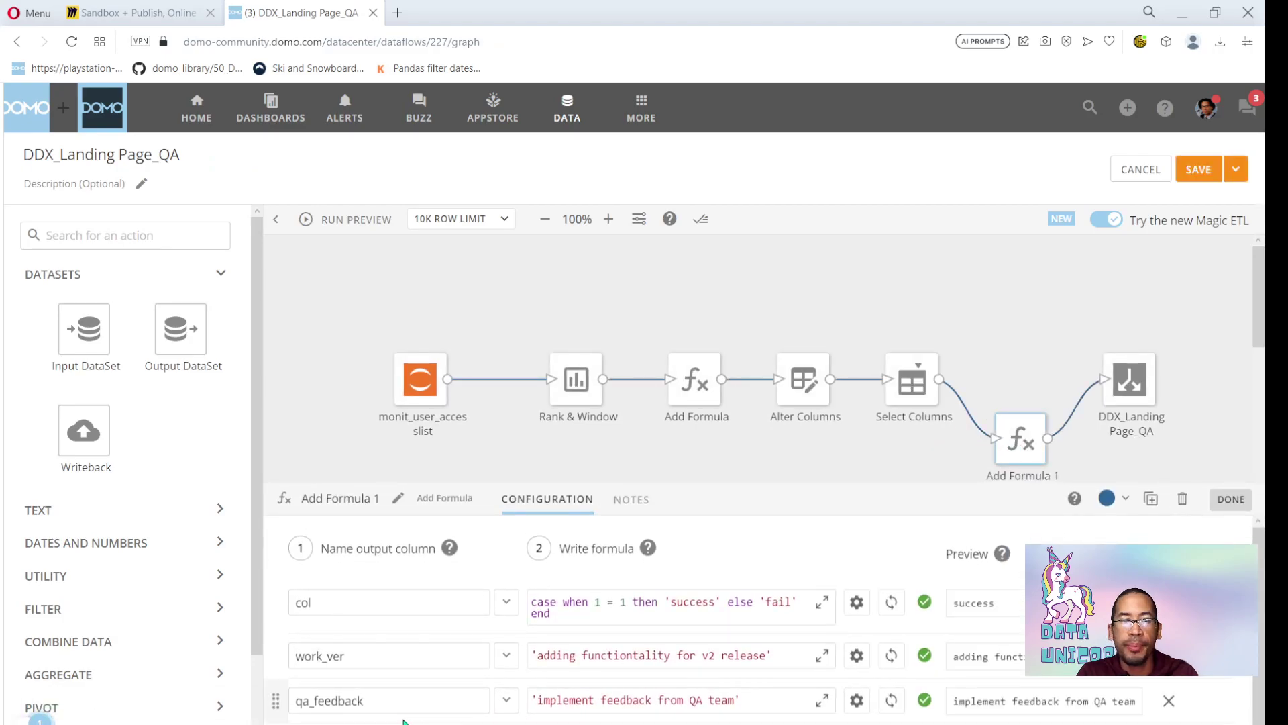
pyautogui.click(1236, 177)
pyautogui.click(1189, 205)
pyautogui.click(986, 610)
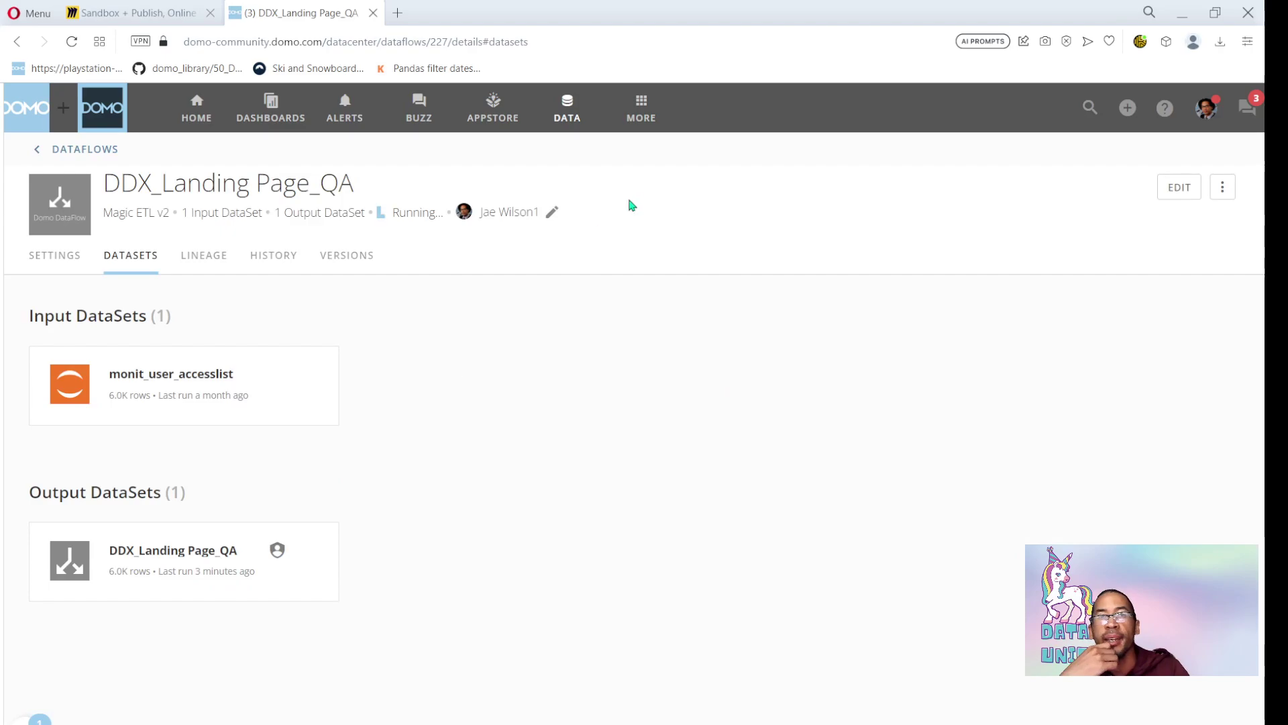
# Go through More > Admin to the Domo Everywhere Publications list and check Landing Page QA
pyautogui.click(640, 109)
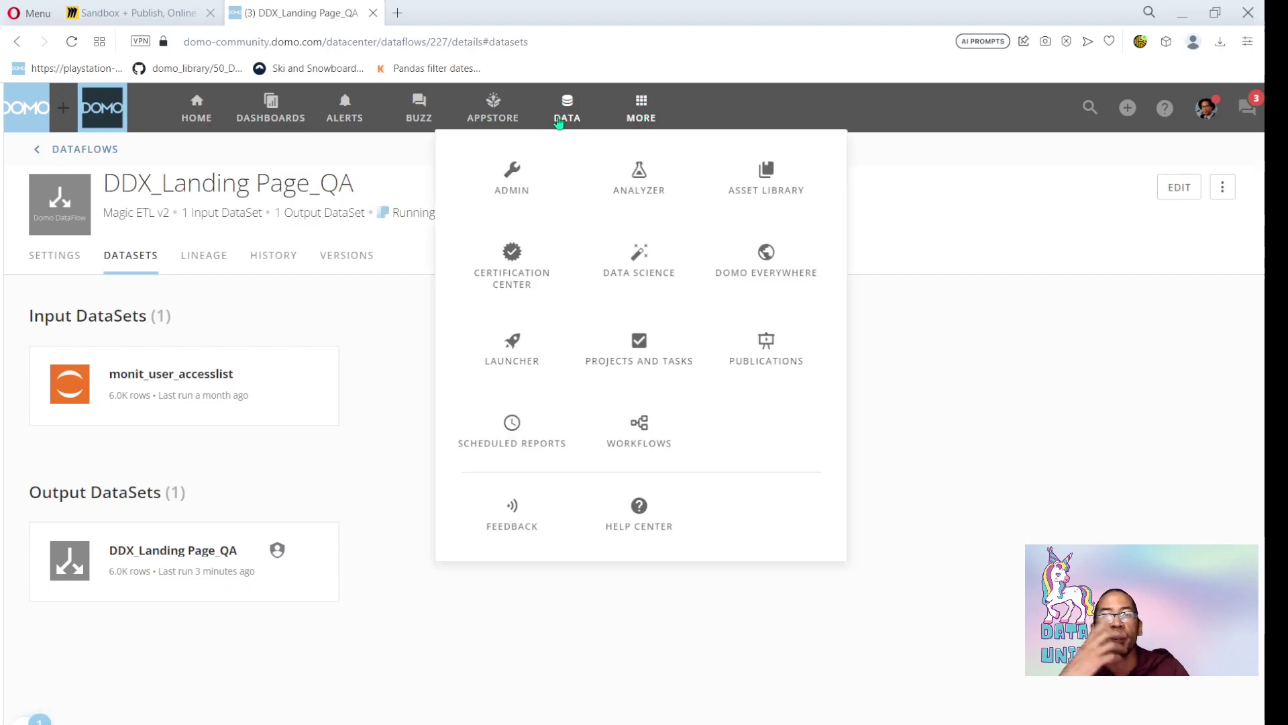
pyautogui.click(512, 176)
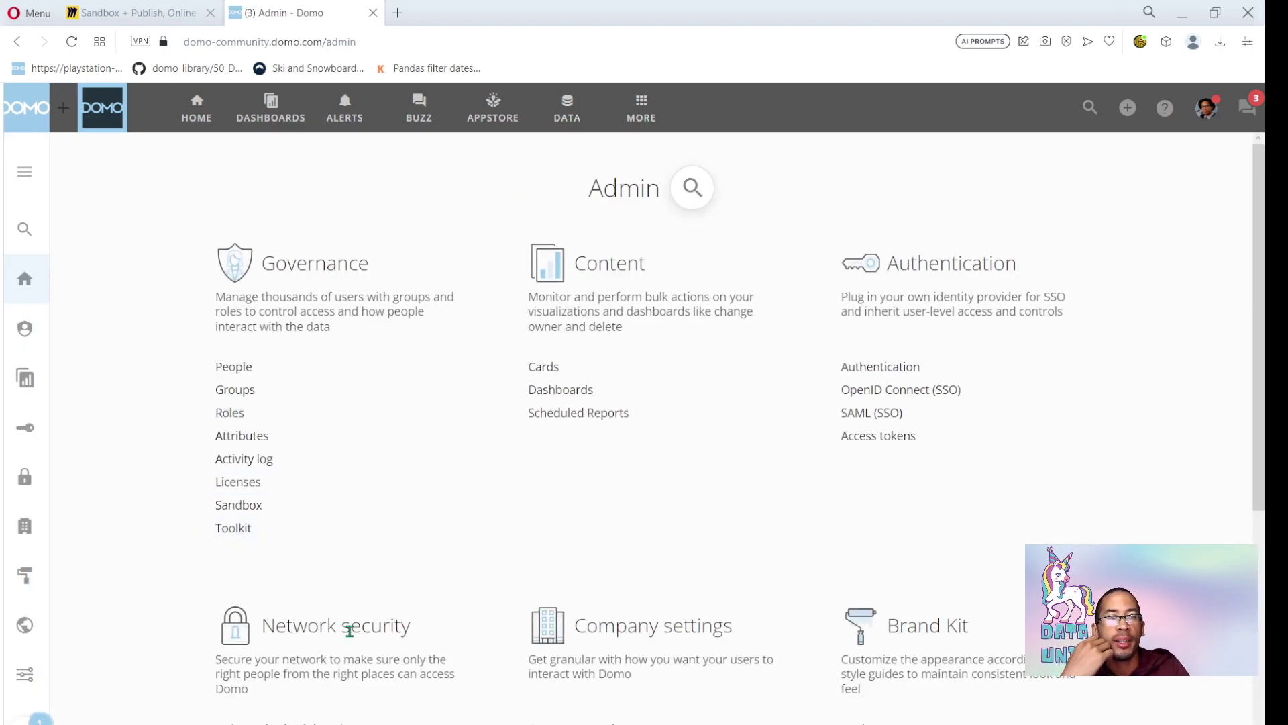
pyautogui.scroll(-5, 350, 631)
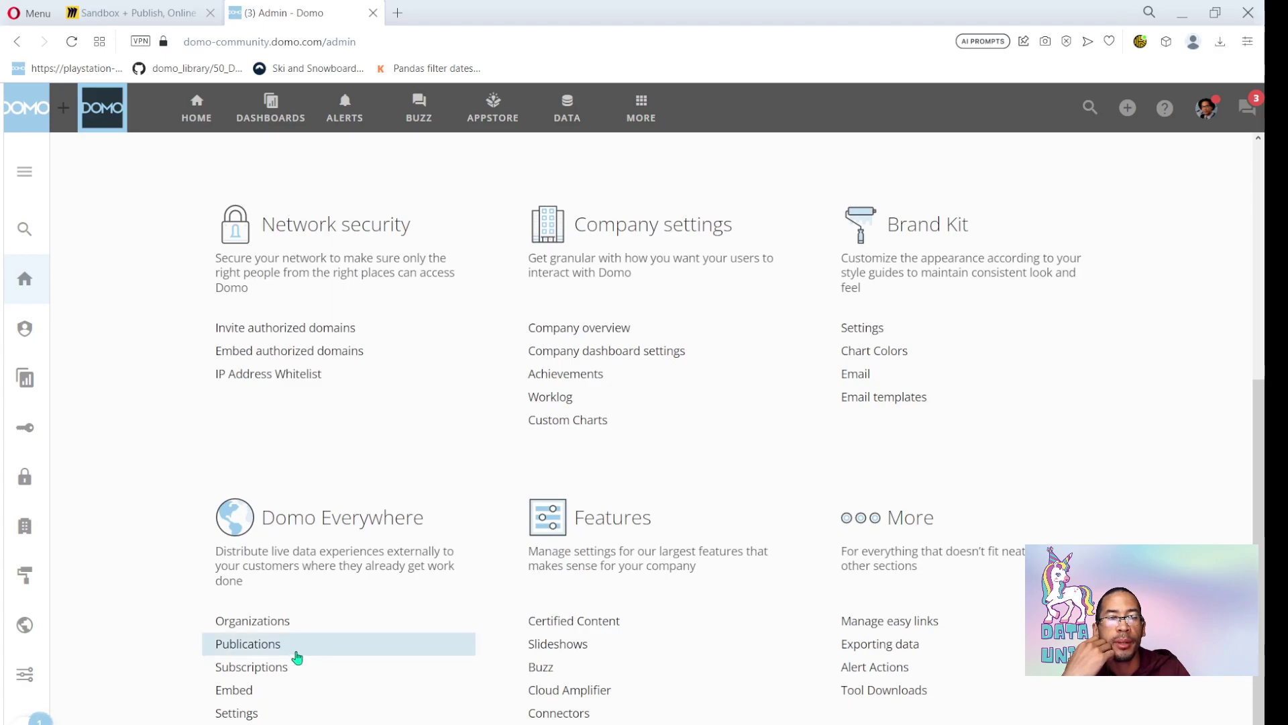
pyautogui.click(296, 655)
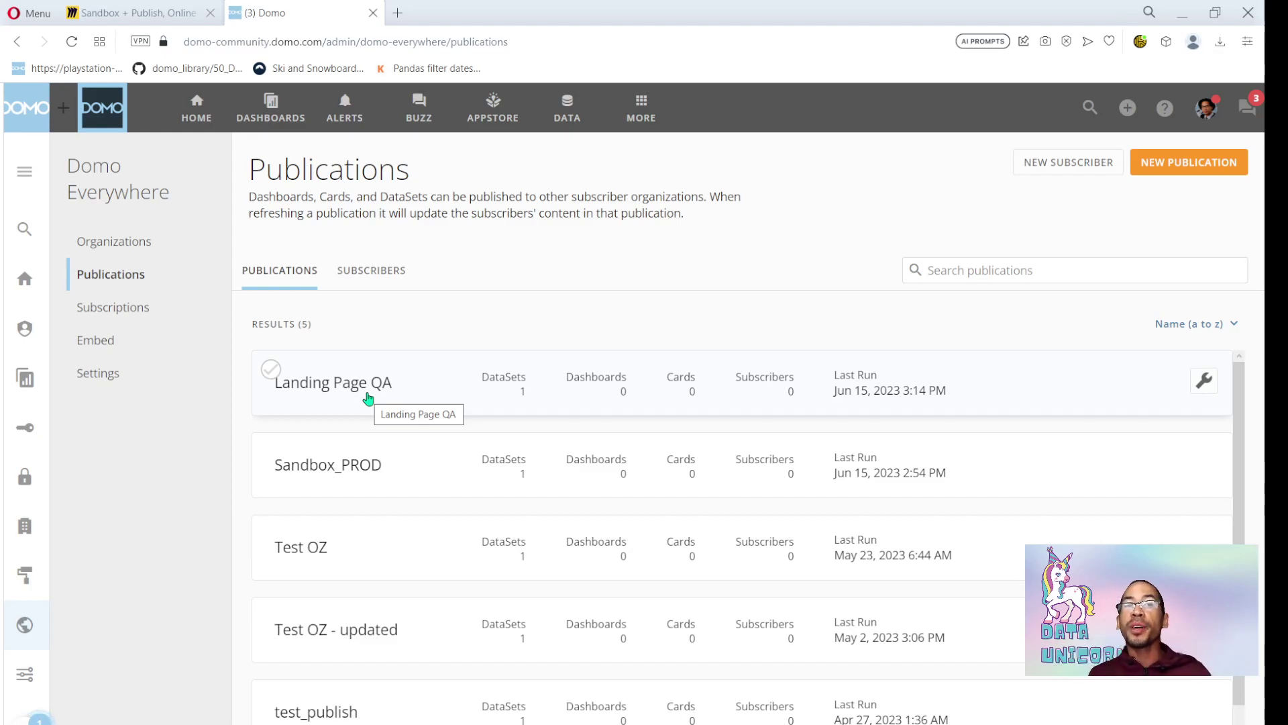
# Check the DDX_Landing Page_DEV dataflow, then list My Repositories under Admin > Sandbox
pyautogui.click(566, 107)
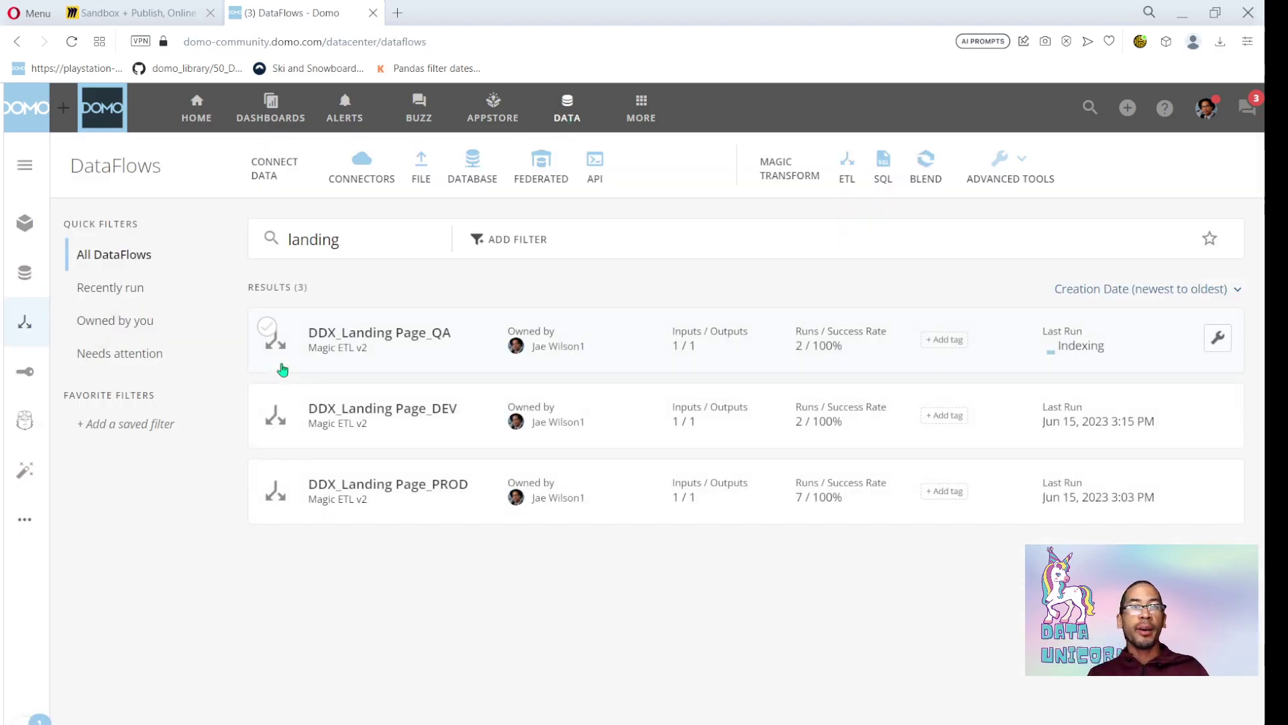
pyautogui.click(400, 434)
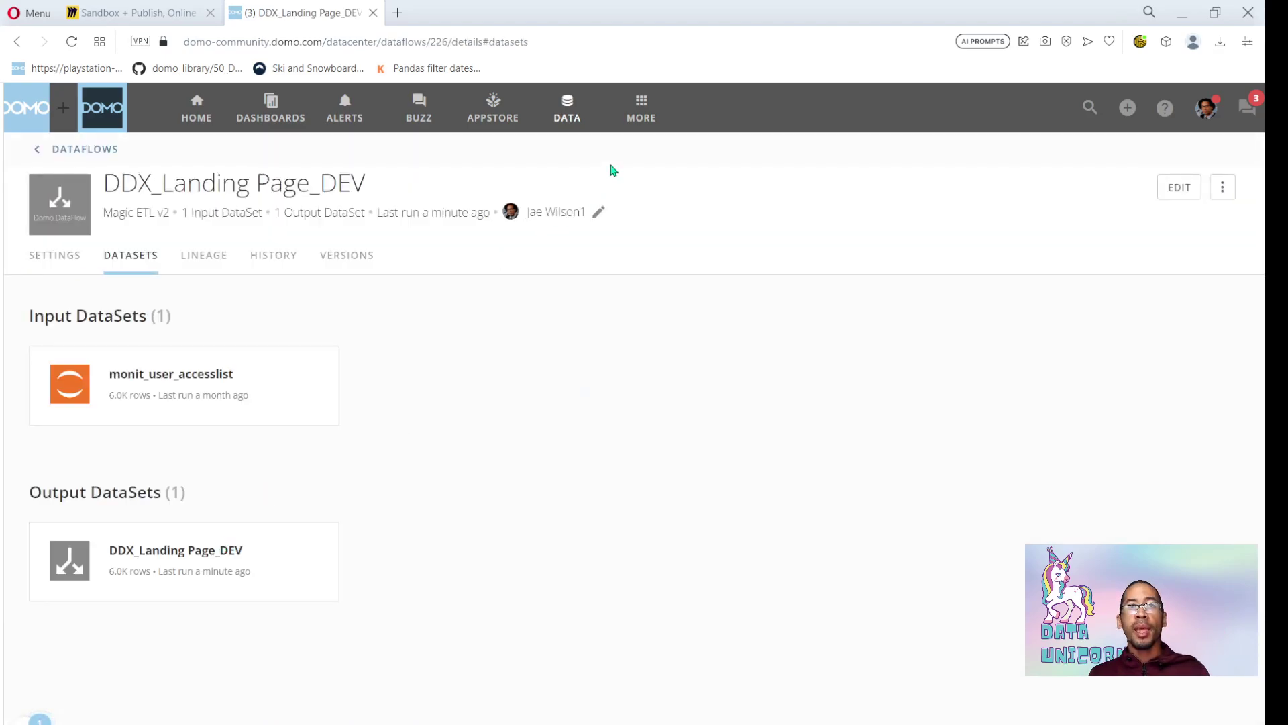
pyautogui.click(642, 107)
pyautogui.click(523, 176)
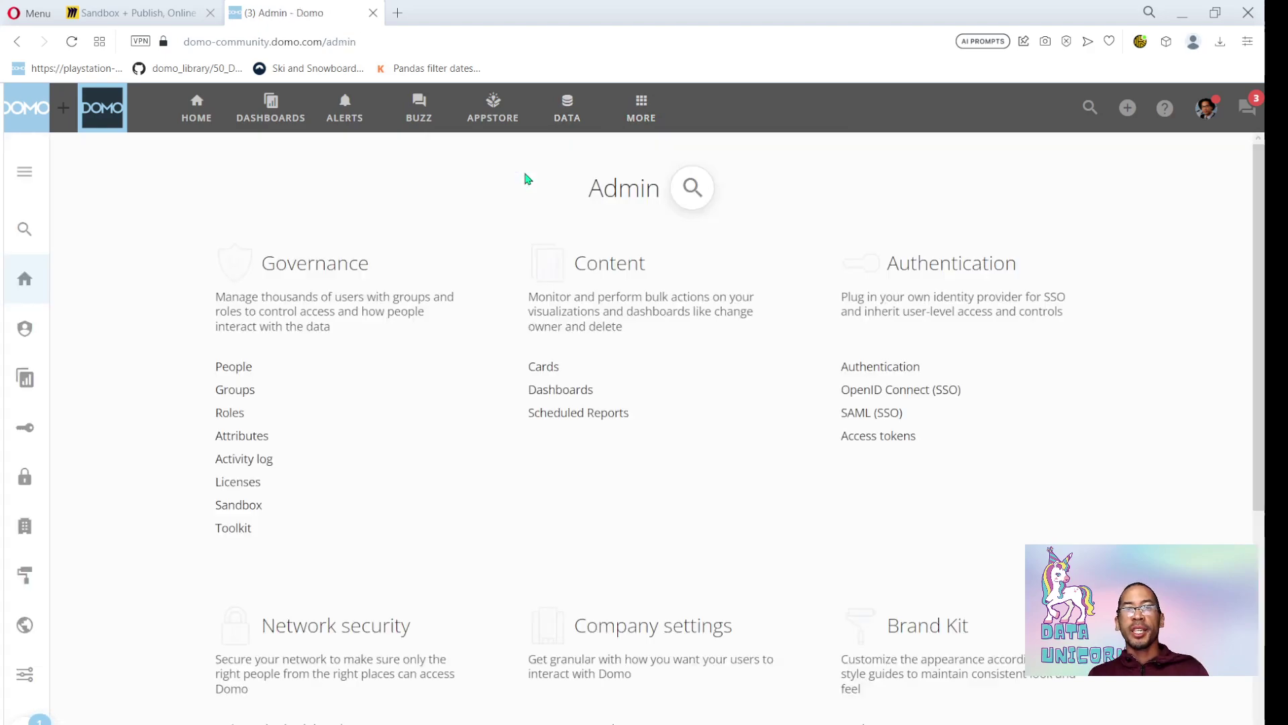
pyautogui.click(349, 502)
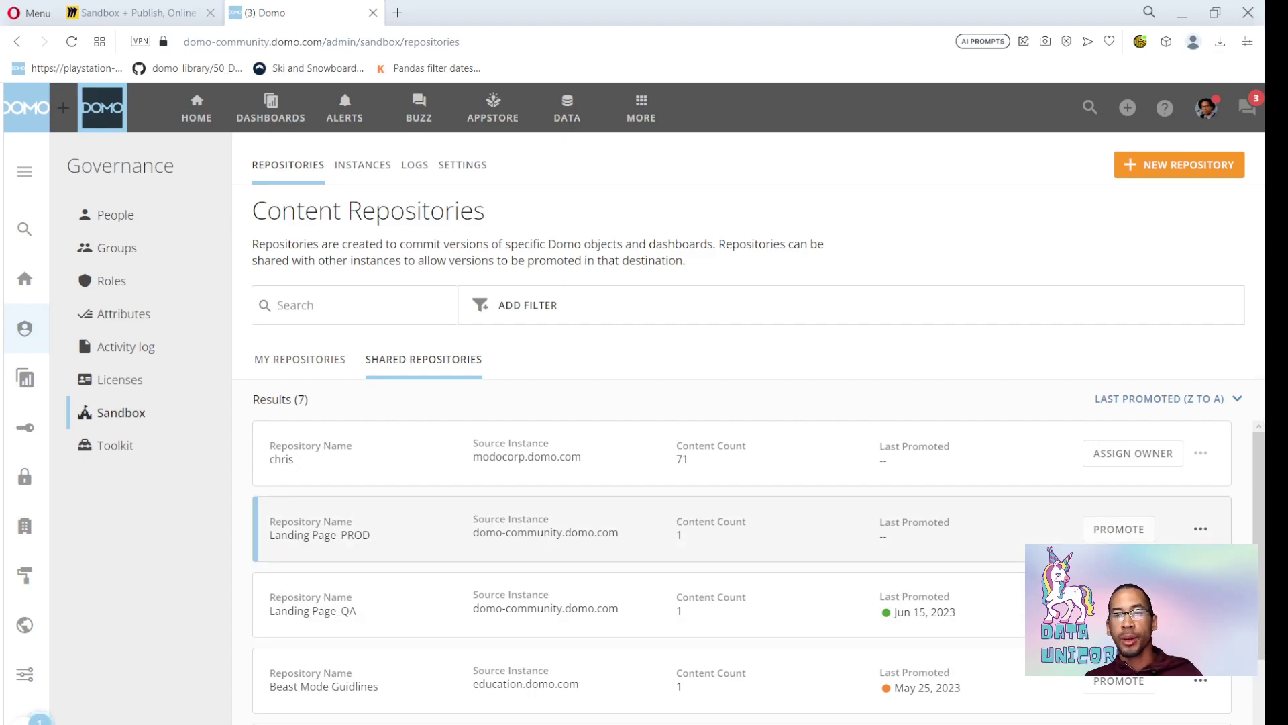
pyautogui.click(292, 360)
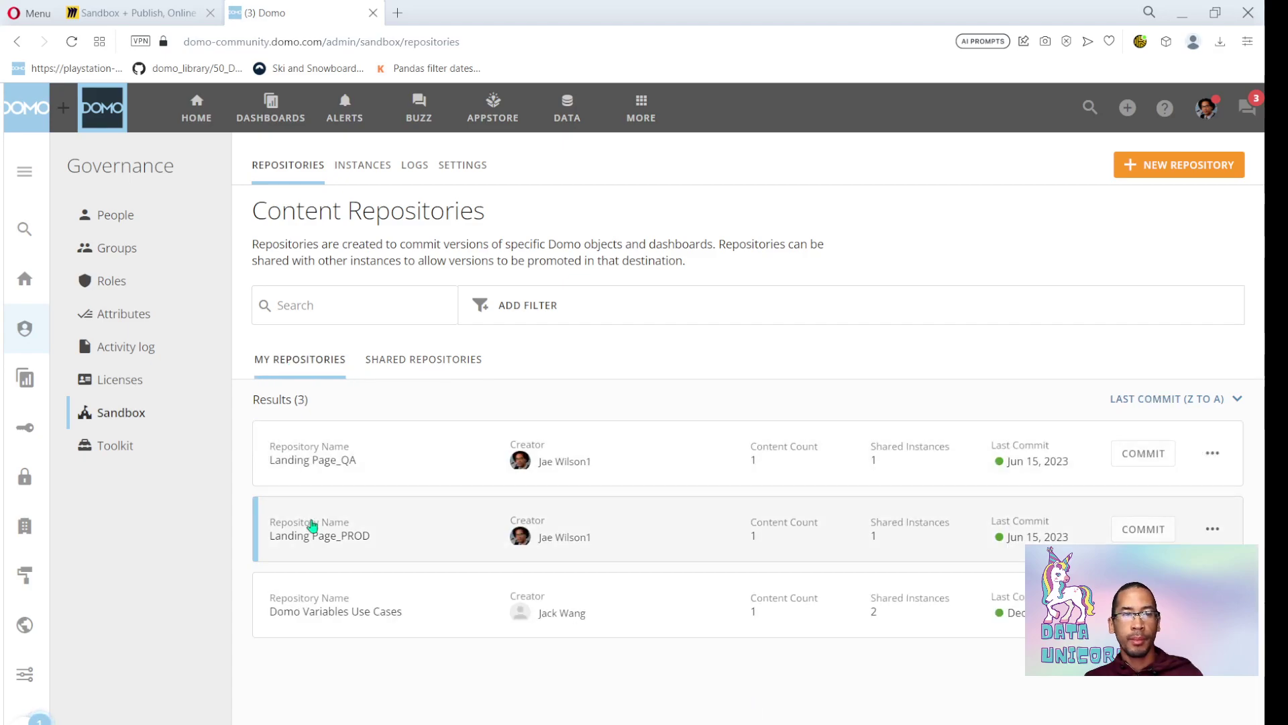
# Commit Landing Page_PROD with the description 'uat accepted jira 1234'
pyautogui.click(1142, 528)
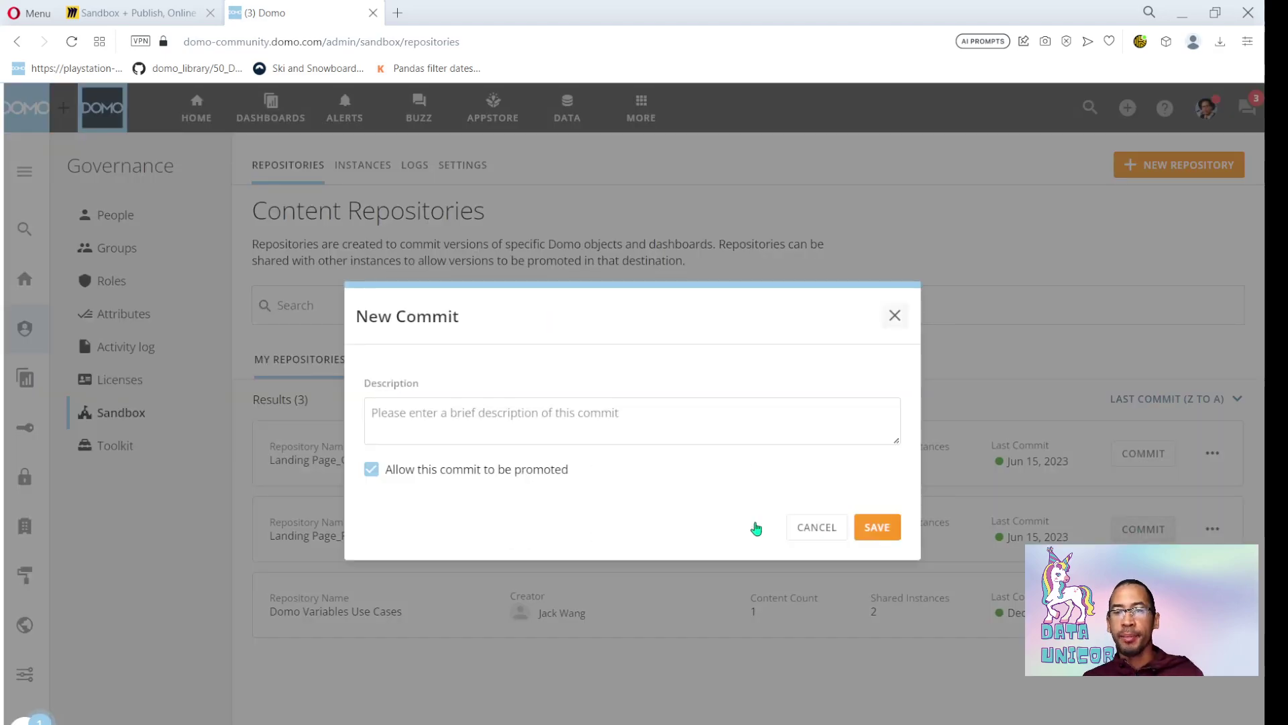
pyautogui.click(520, 416)
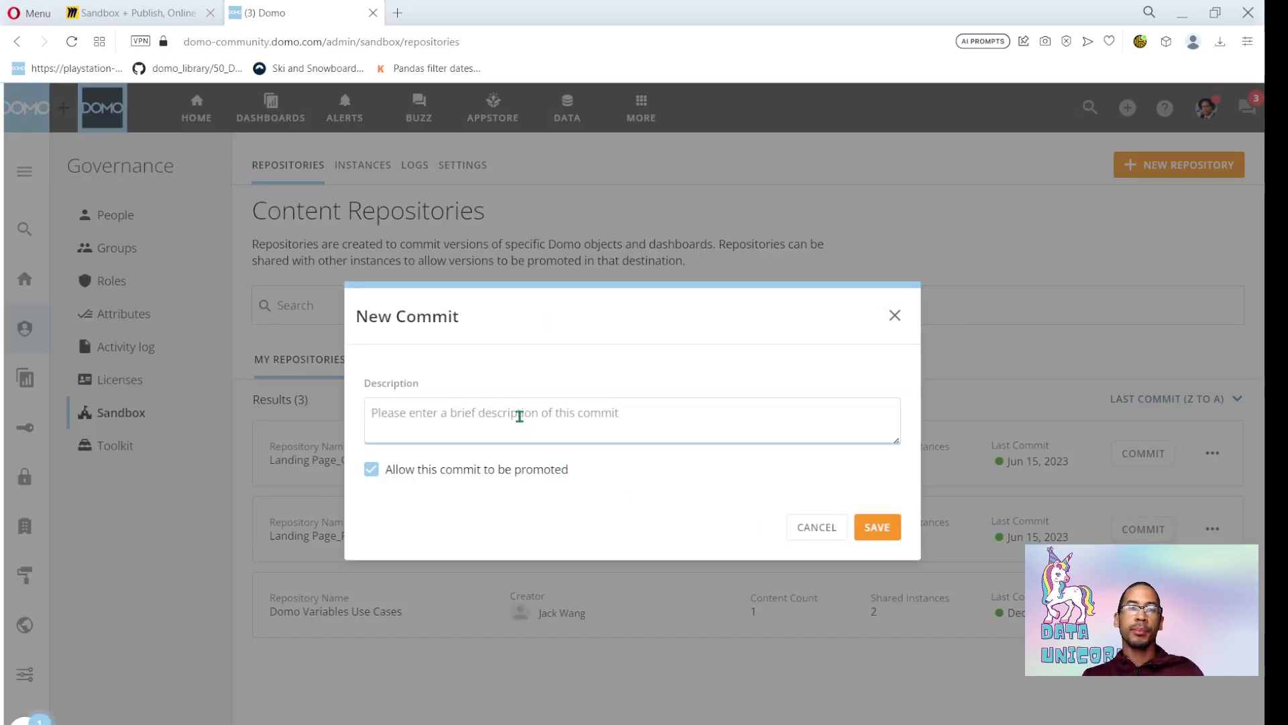
pyautogui.write('U')
pyautogui.press('BackSpace')
pyautogui.write('accepted jira 1234')
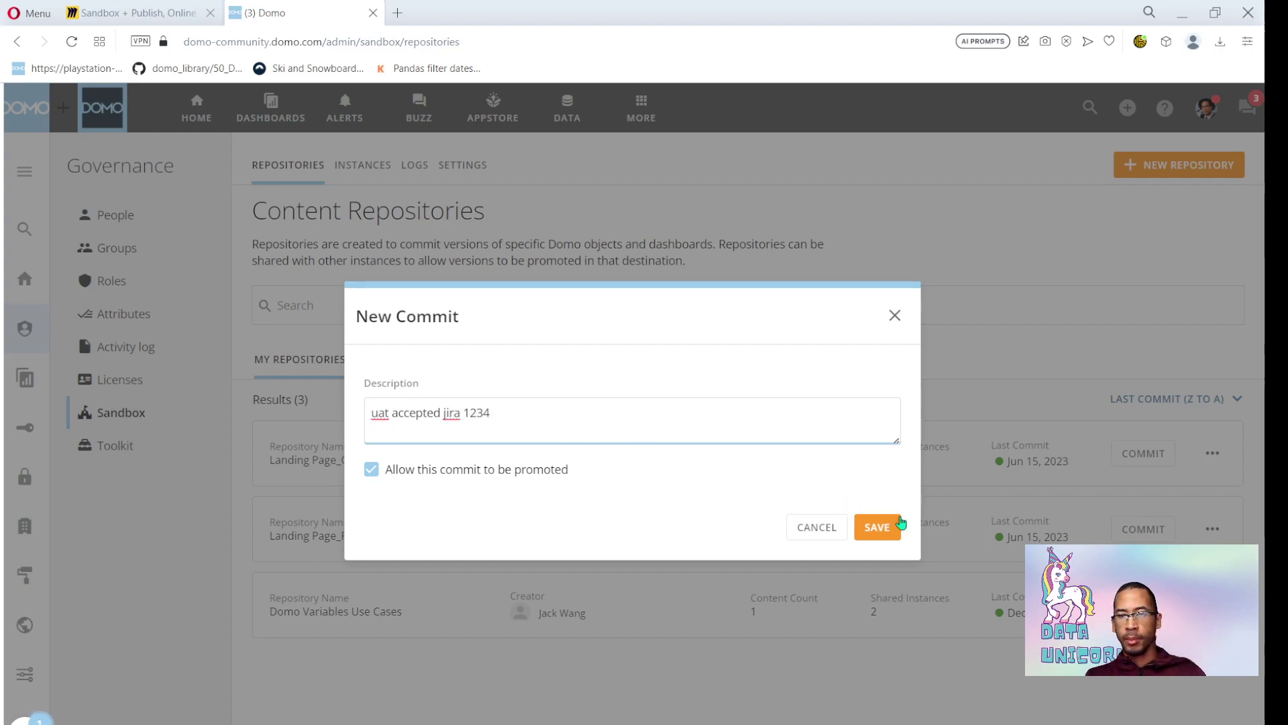
pyautogui.click(896, 527)
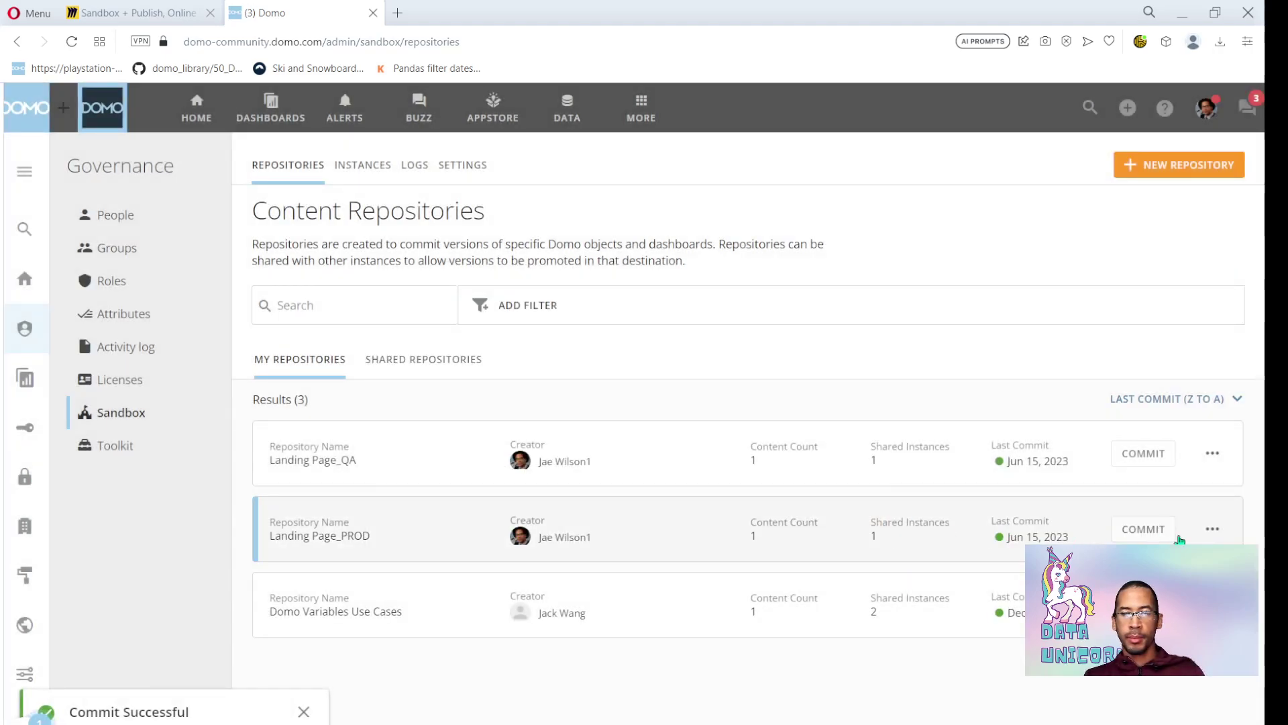
# Promote version v2 of the shared Landing Page_PROD repository and confirm the promotion
pyautogui.click(398, 361)
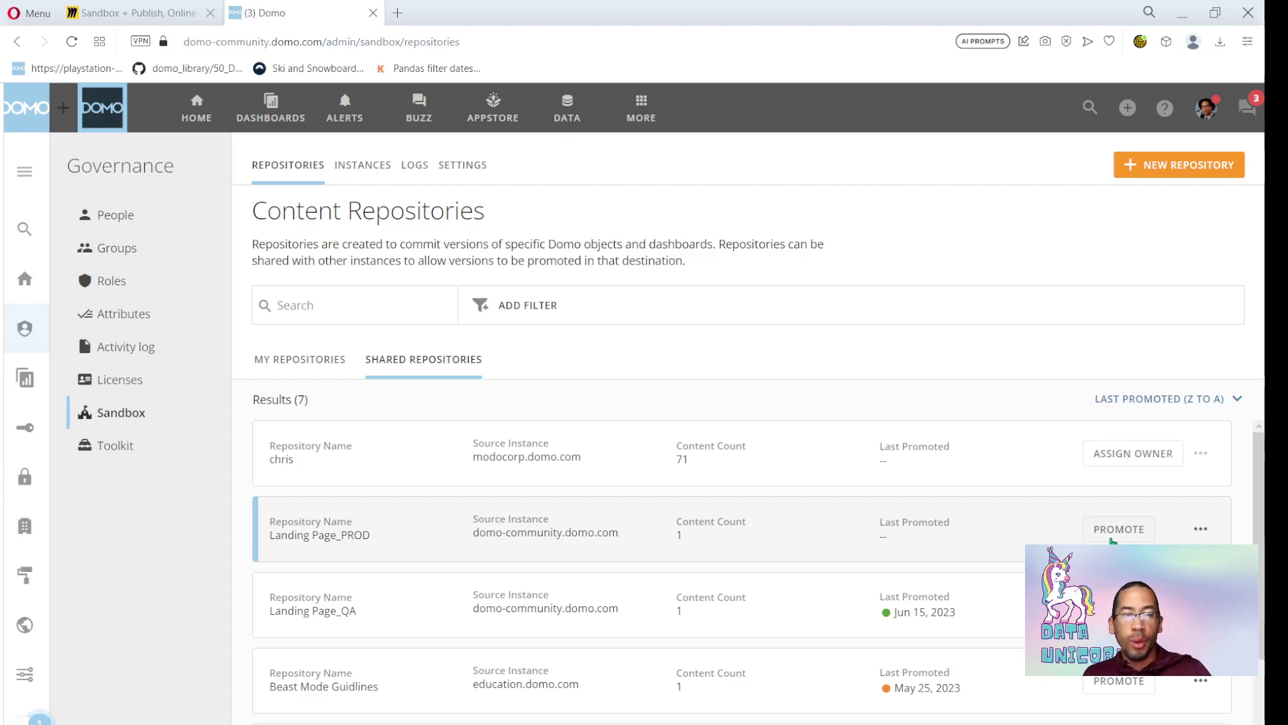
pyautogui.click(1111, 539)
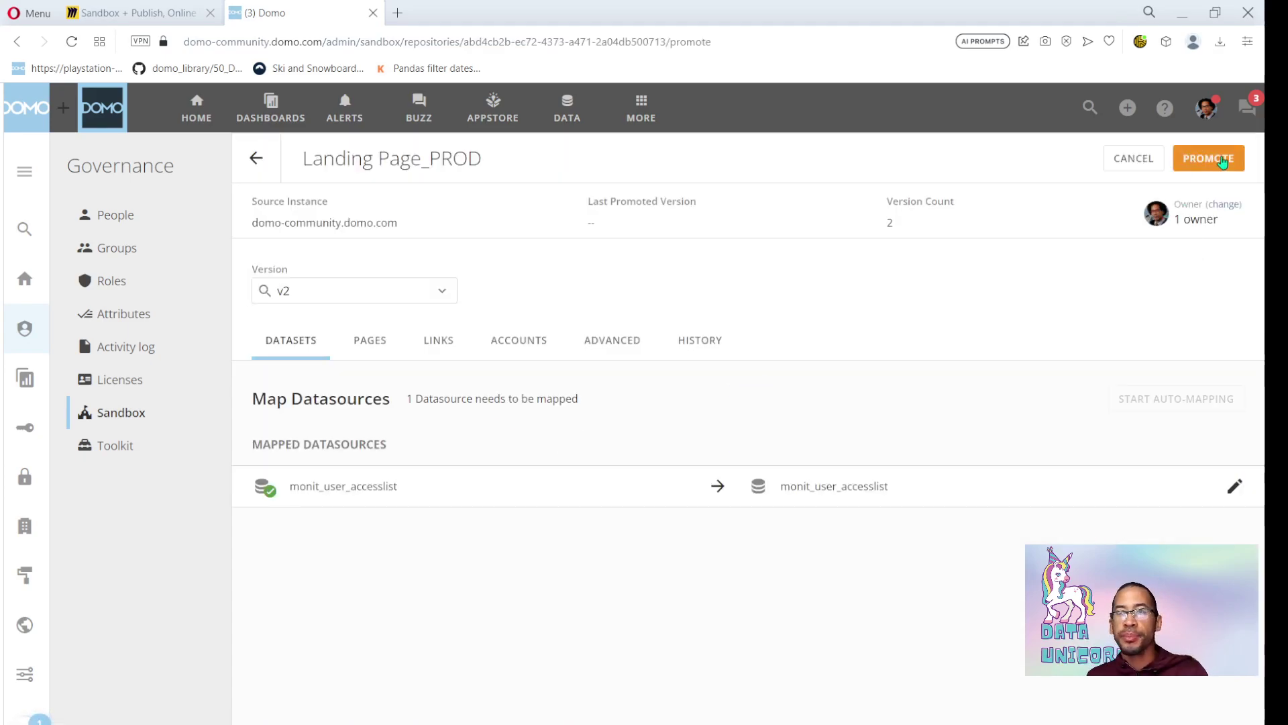
pyautogui.click(1207, 158)
pyautogui.click(866, 546)
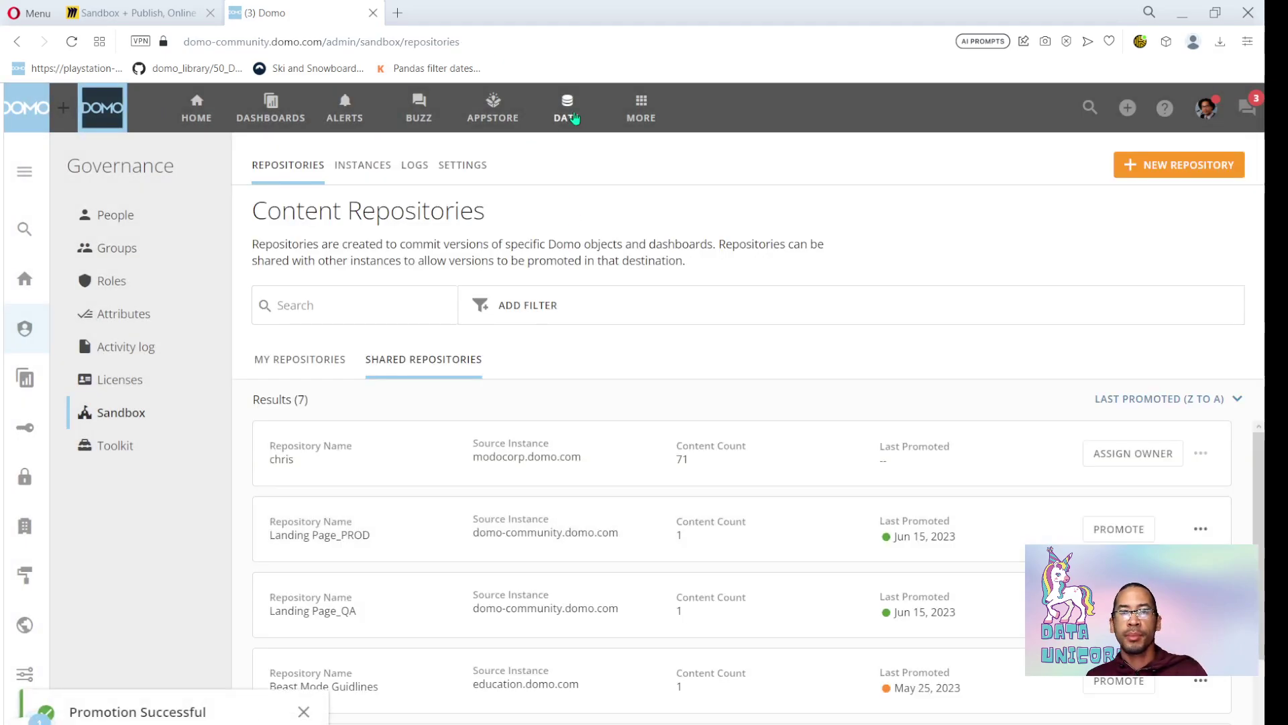
# Open DDX_Landing Page_DEV in the ETL editor and review the Add Formula 1 step
pyautogui.click(575, 118)
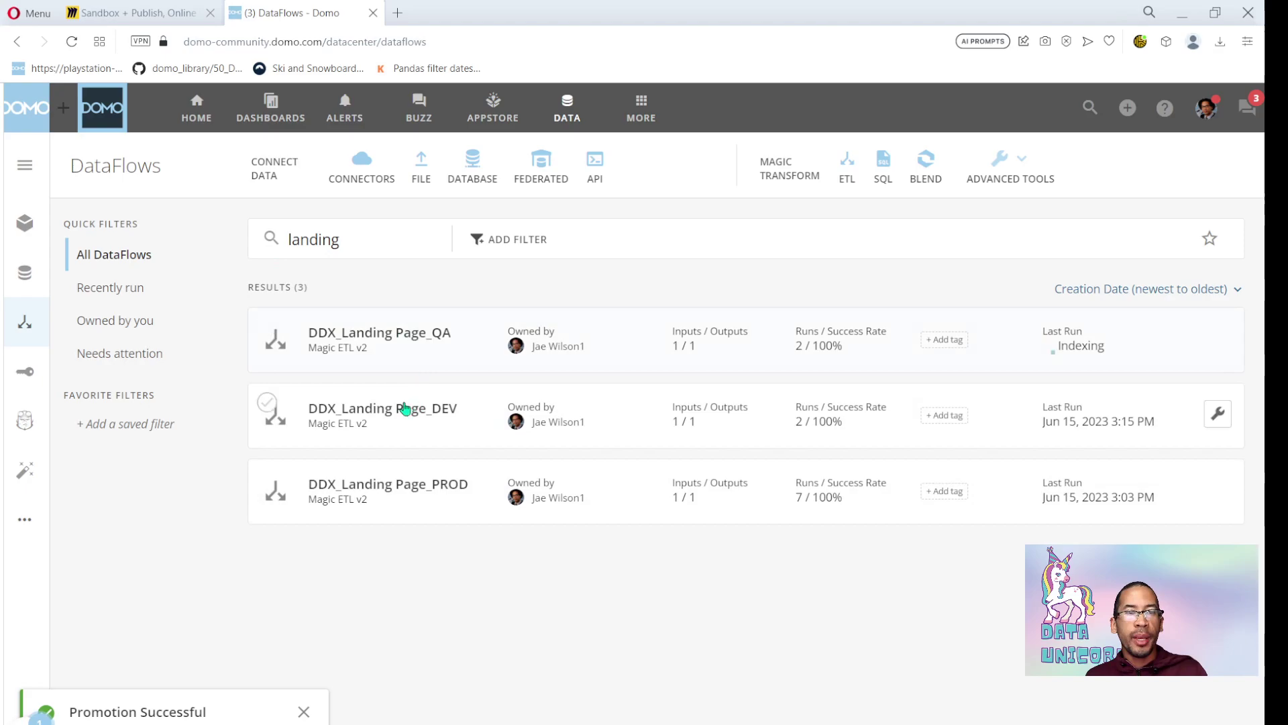
pyautogui.click(408, 489)
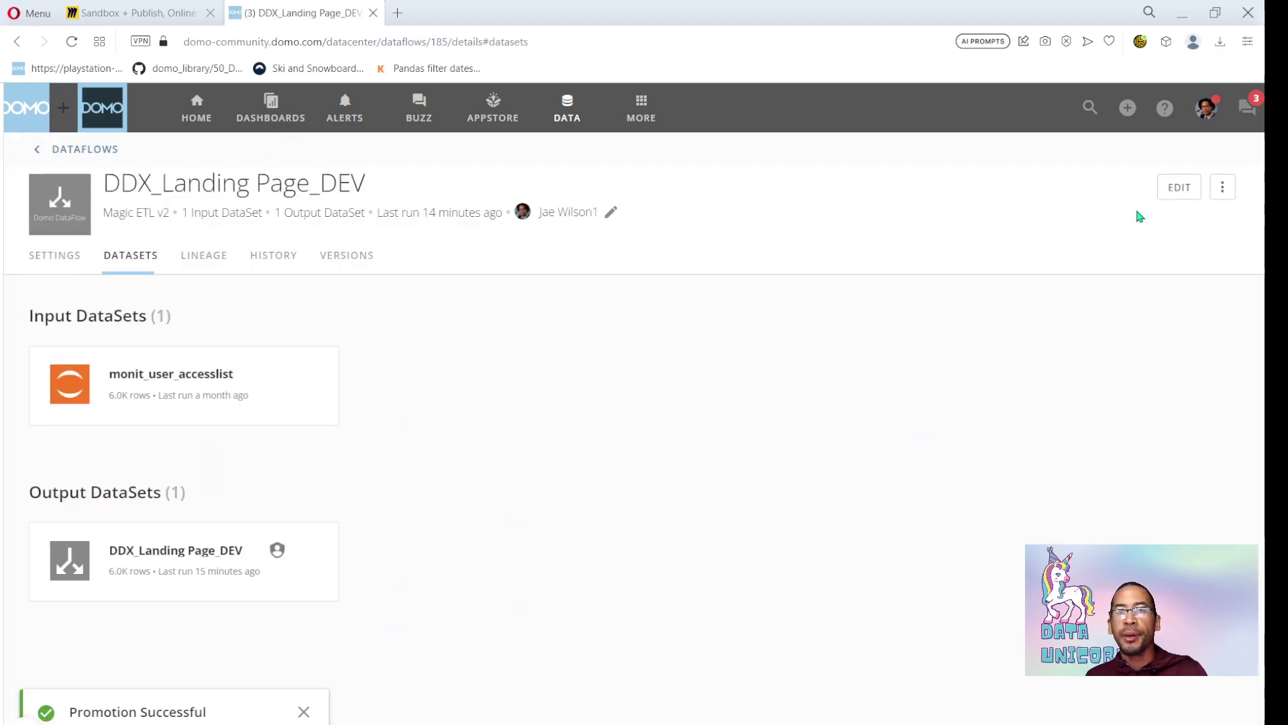
pyautogui.click(1177, 190)
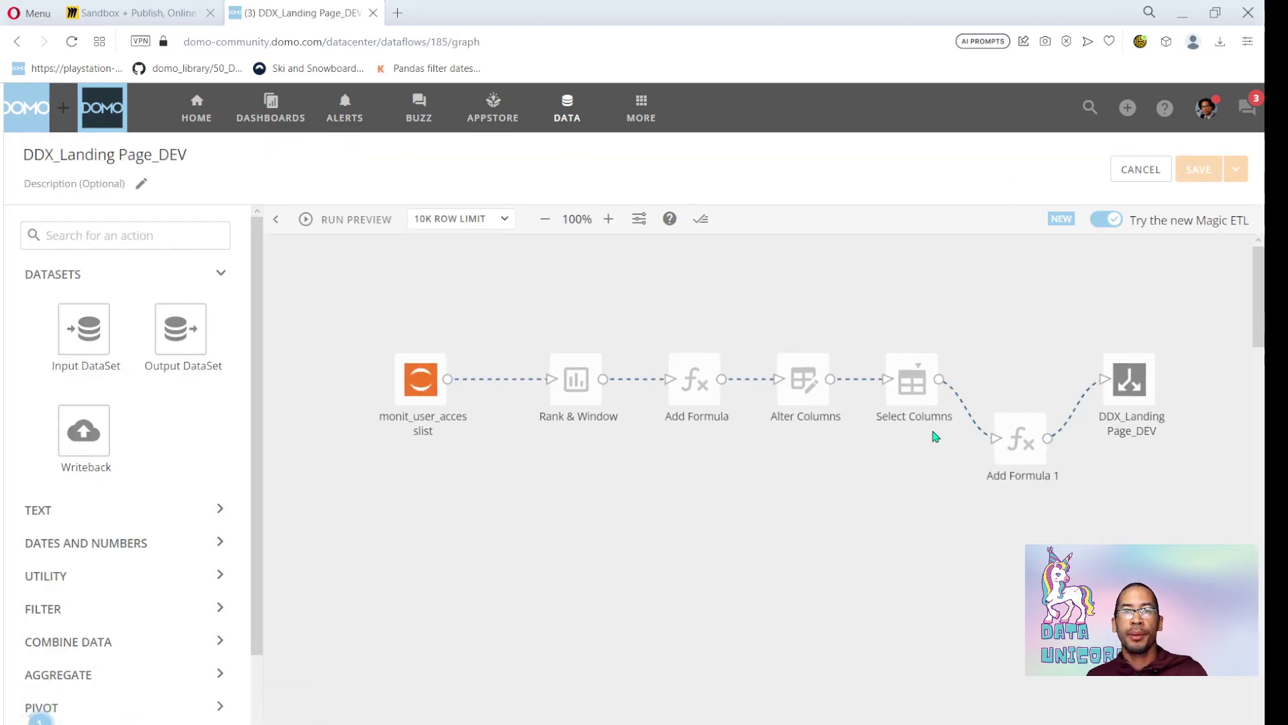
pyautogui.click(1007, 435)
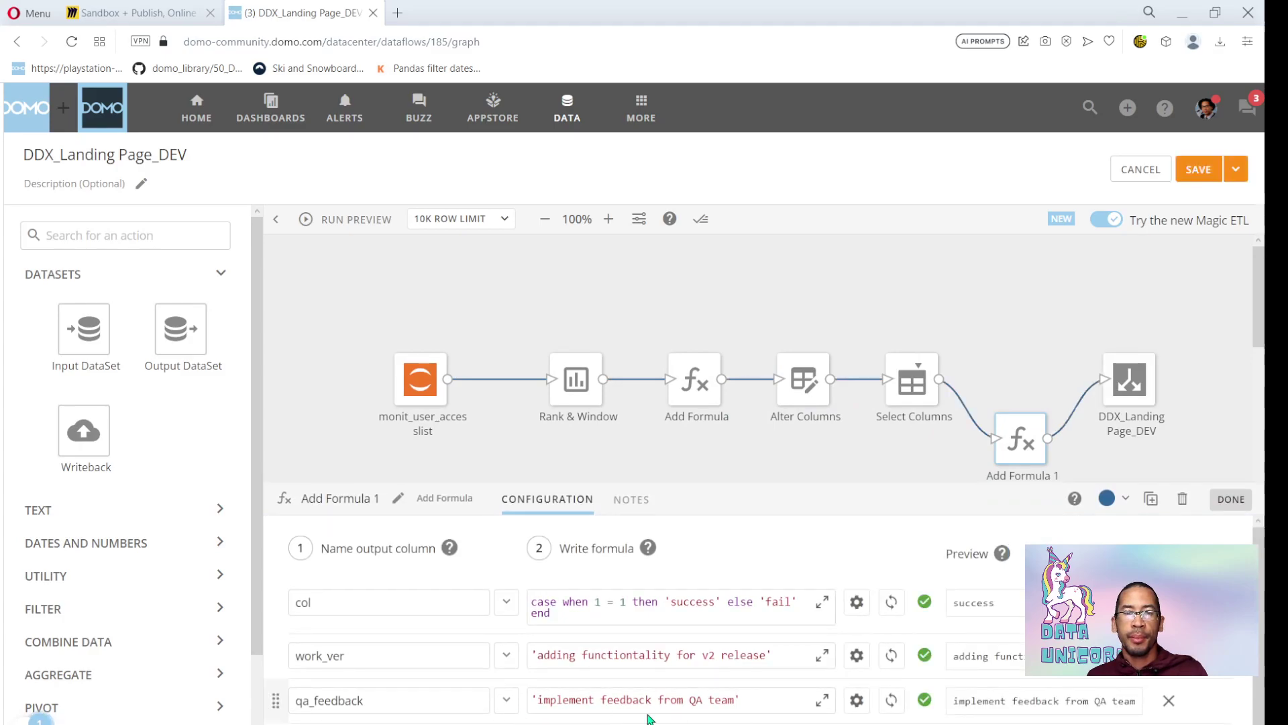
pyautogui.click(897, 299)
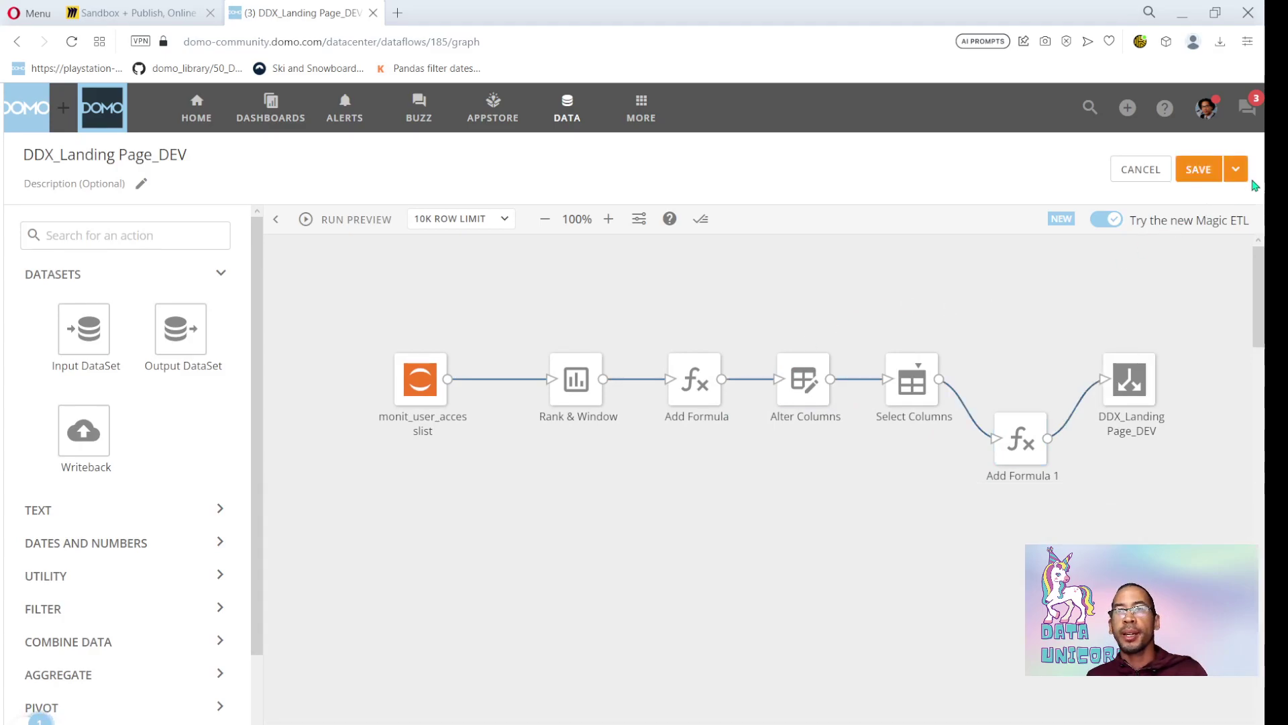
# Save the dataflow, then Save and Run it, confirming both
pyautogui.click(1199, 169)
pyautogui.click(1048, 610)
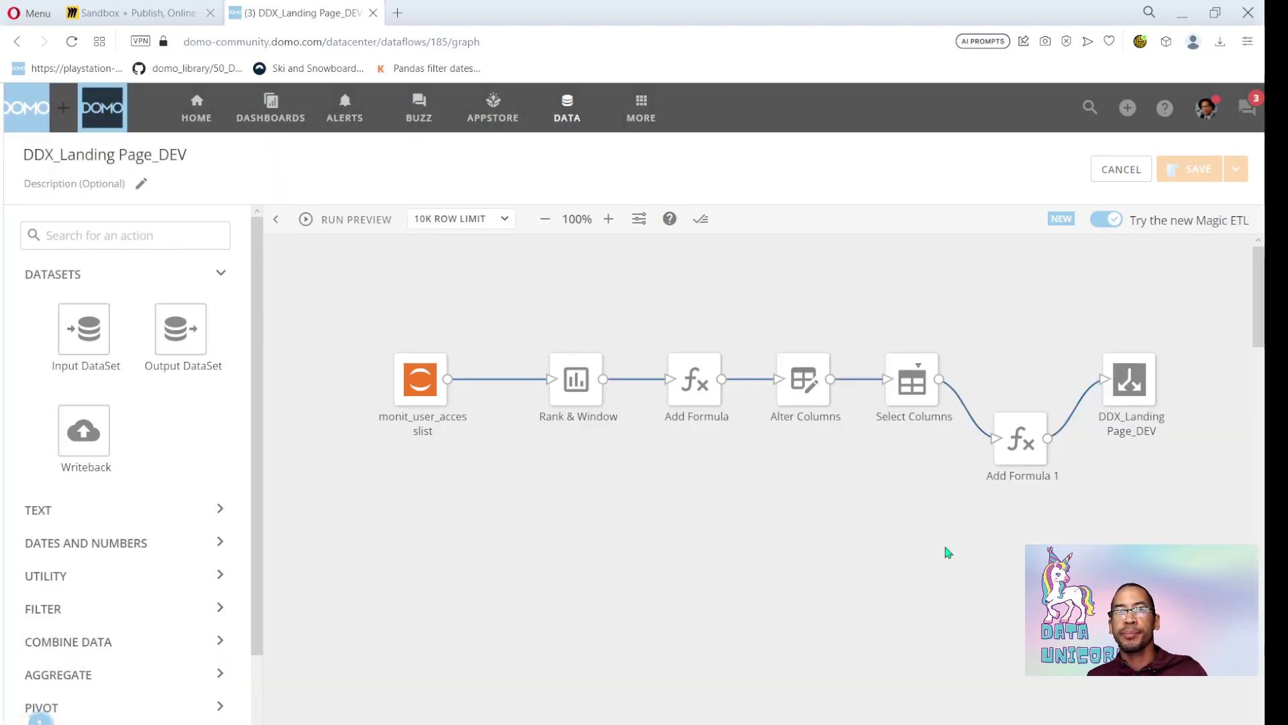
pyautogui.click(1235, 169)
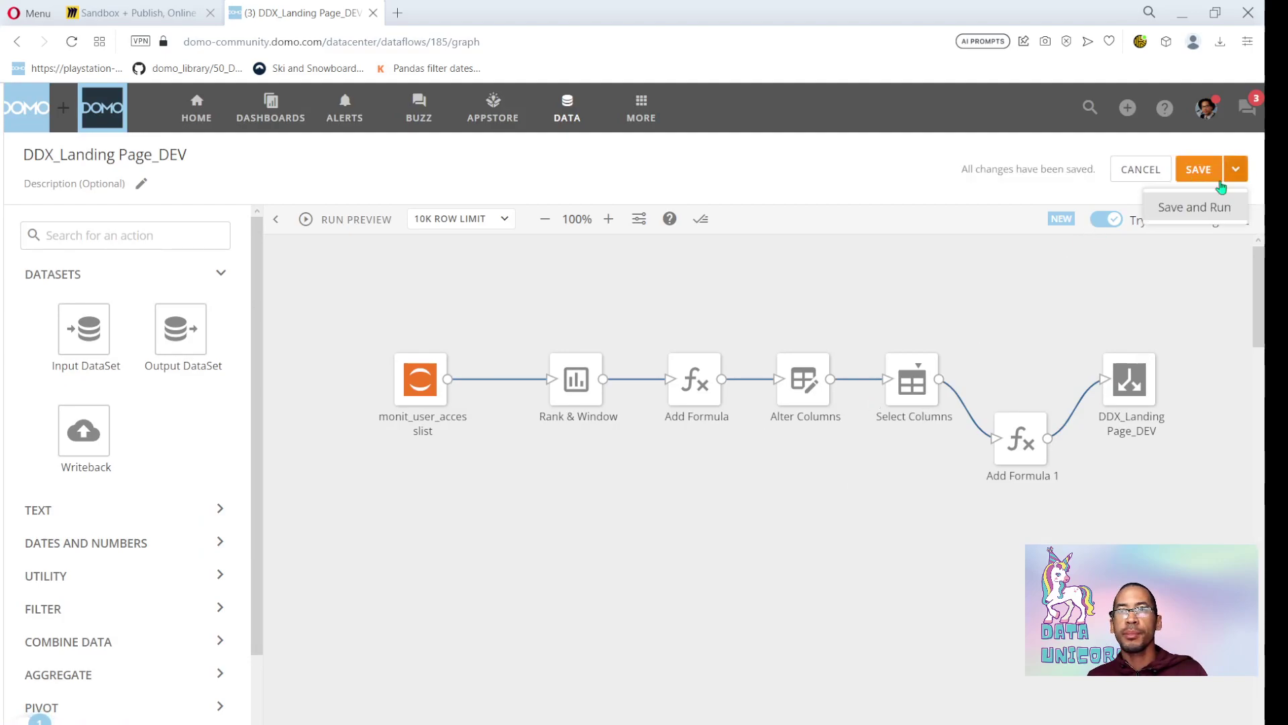
pyautogui.click(1200, 210)
pyautogui.click(996, 610)
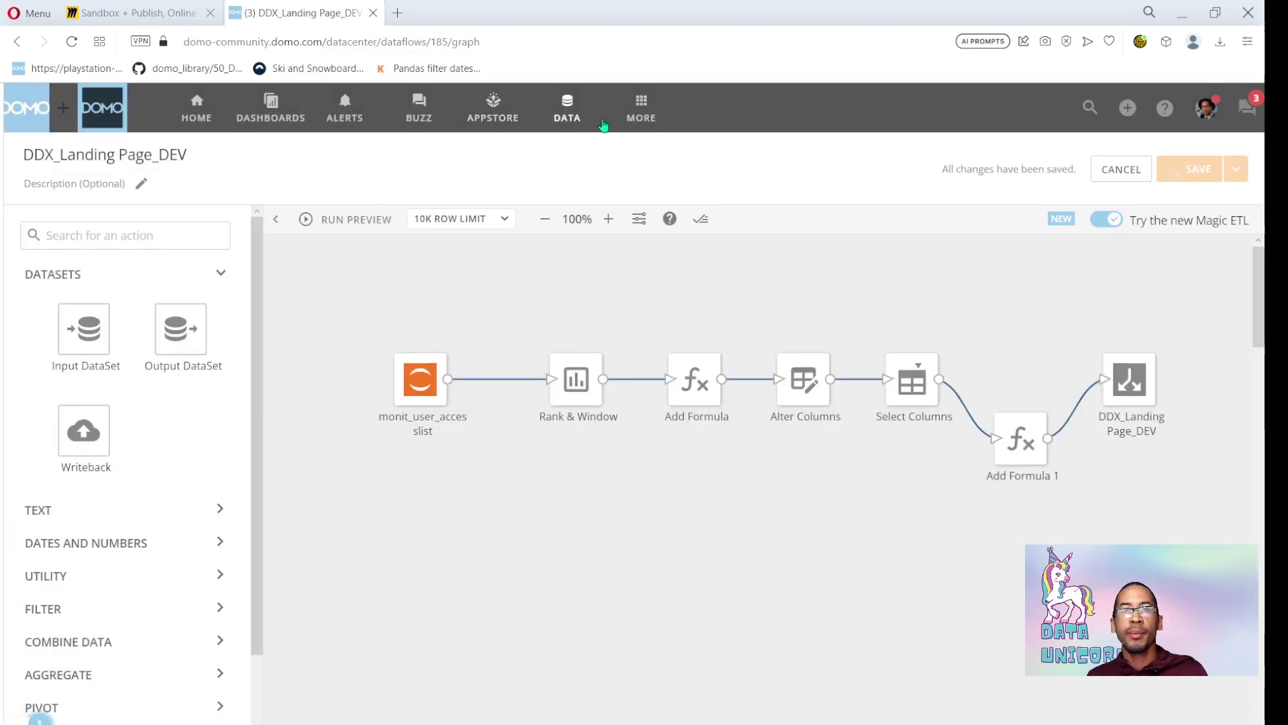
# Return through More > Admin to the Domo Everywhere Publications list to check Sandbox_PROD
pyautogui.click(638, 110)
pyautogui.click(508, 178)
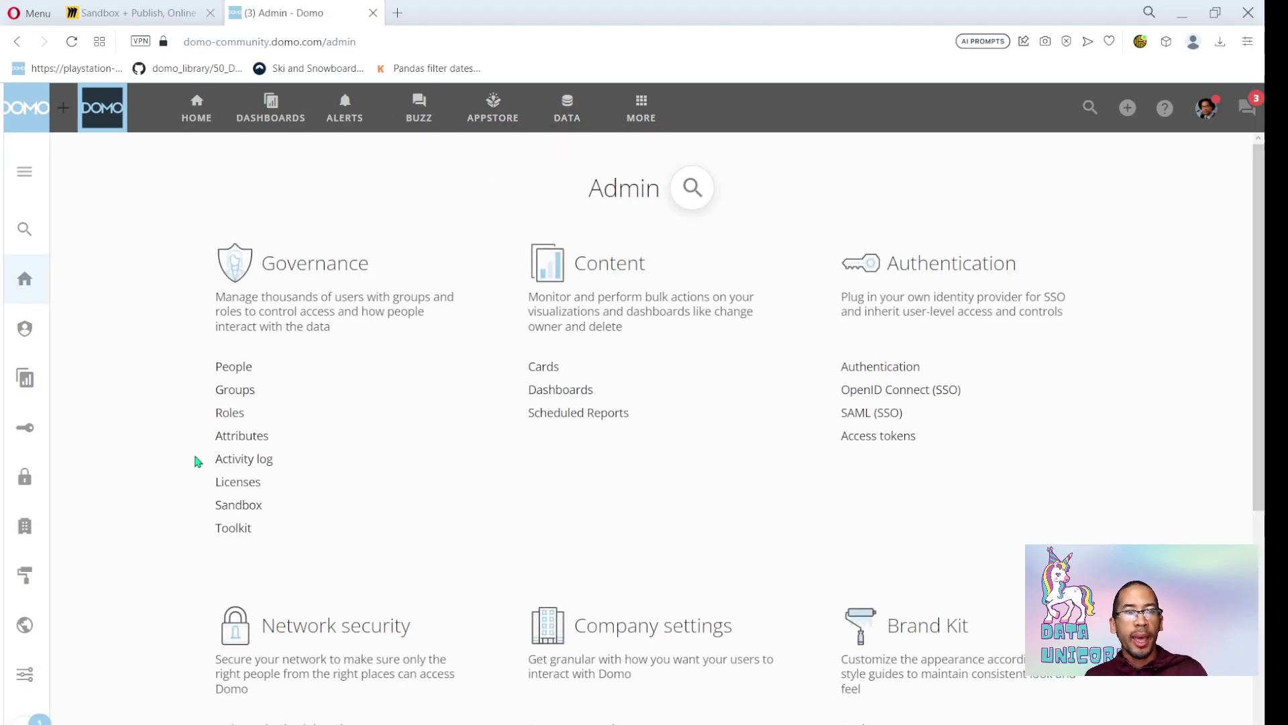
pyautogui.scroll(-6, 198, 461)
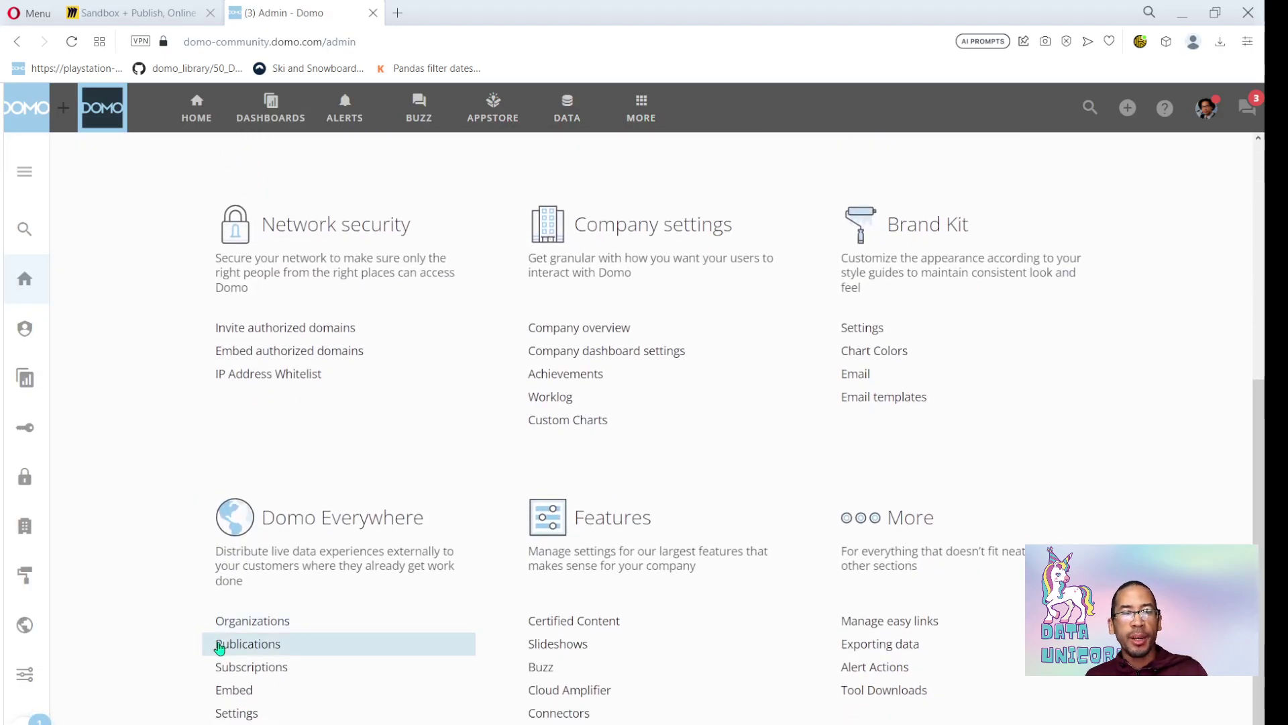
pyautogui.click(219, 646)
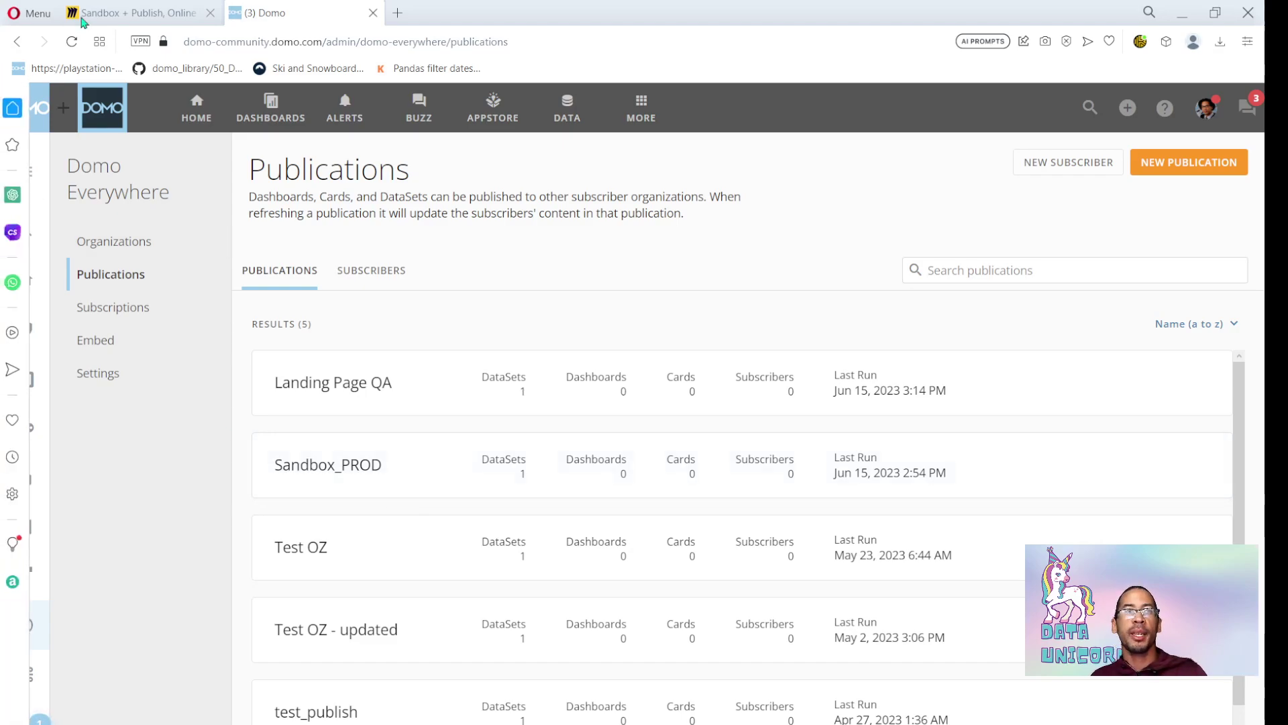
# Pan the Miro Sandbox + Publish board to the QA workflow row and Sandbox_QA sticky notes
pyautogui.hotkey('ctrl', 'Tab')
pyautogui.hscroll(1, 638, 401)
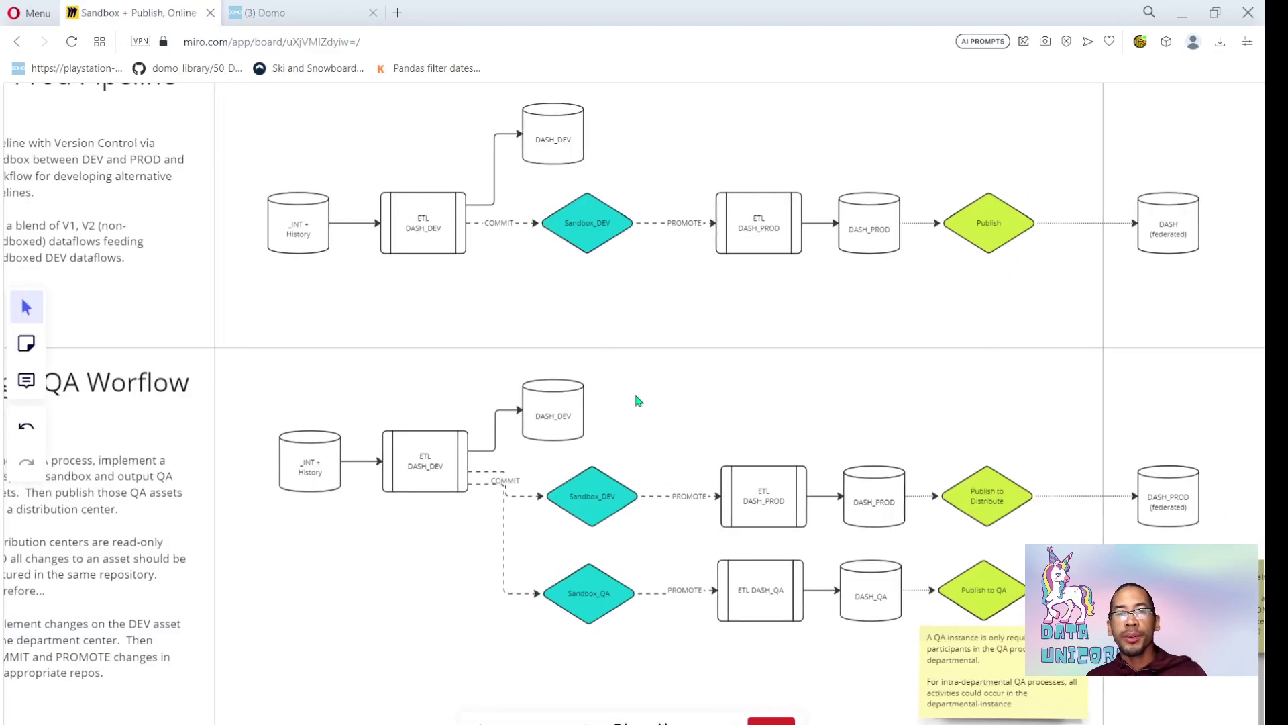
pyautogui.scroll(1, 604, 268)
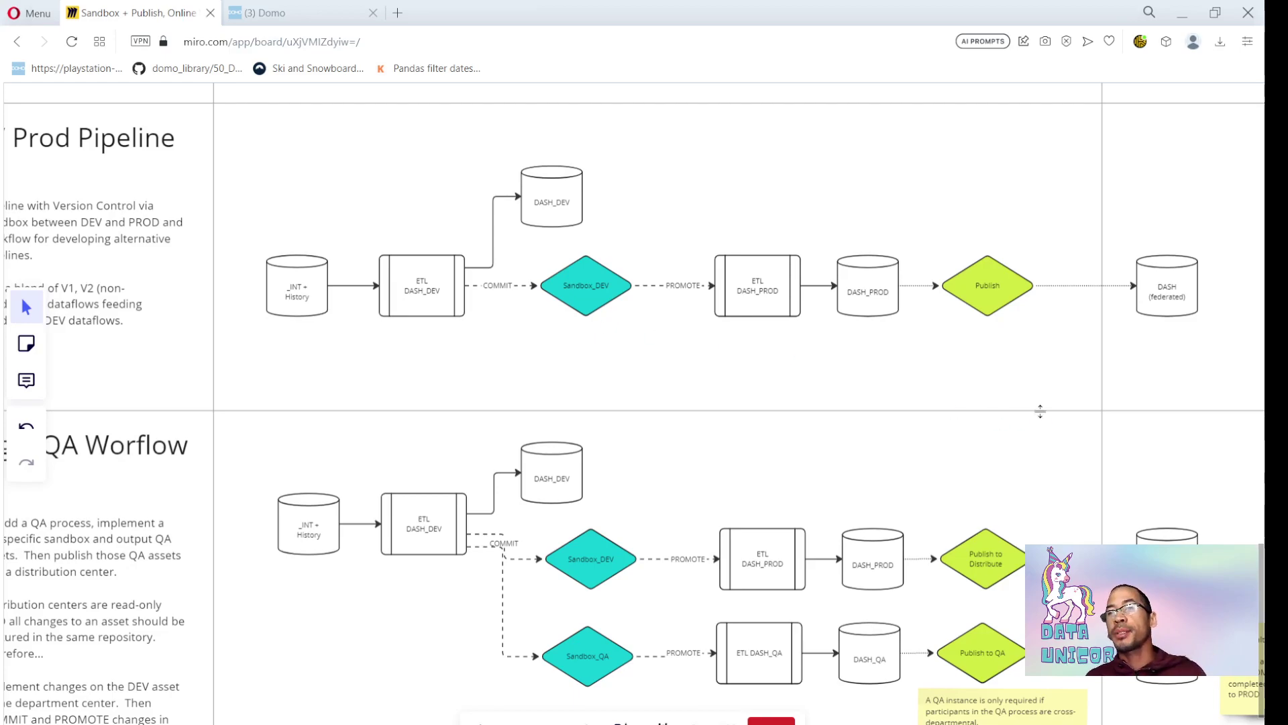
pyautogui.scroll(3, 1042, 411)
pyautogui.hscroll(4, 1042, 411)
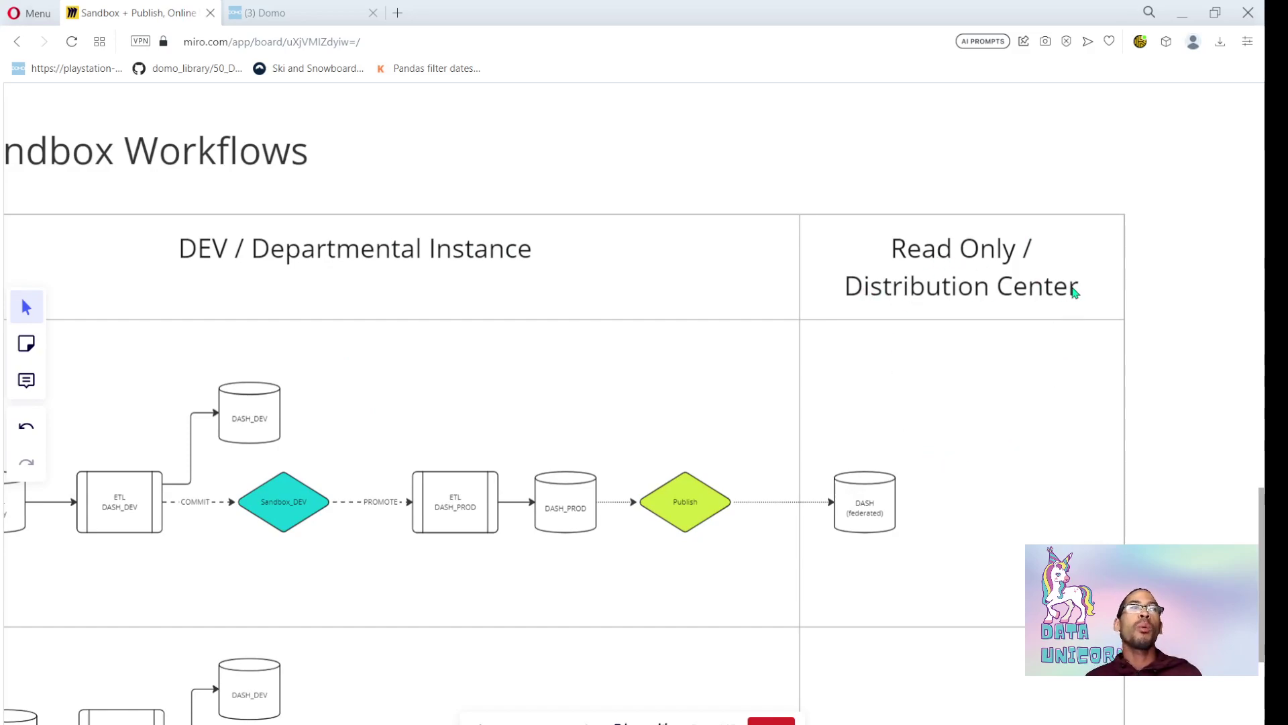
pyautogui.hotkey('ctrl', '.')
pyautogui.hscroll(-5, 1074, 292)
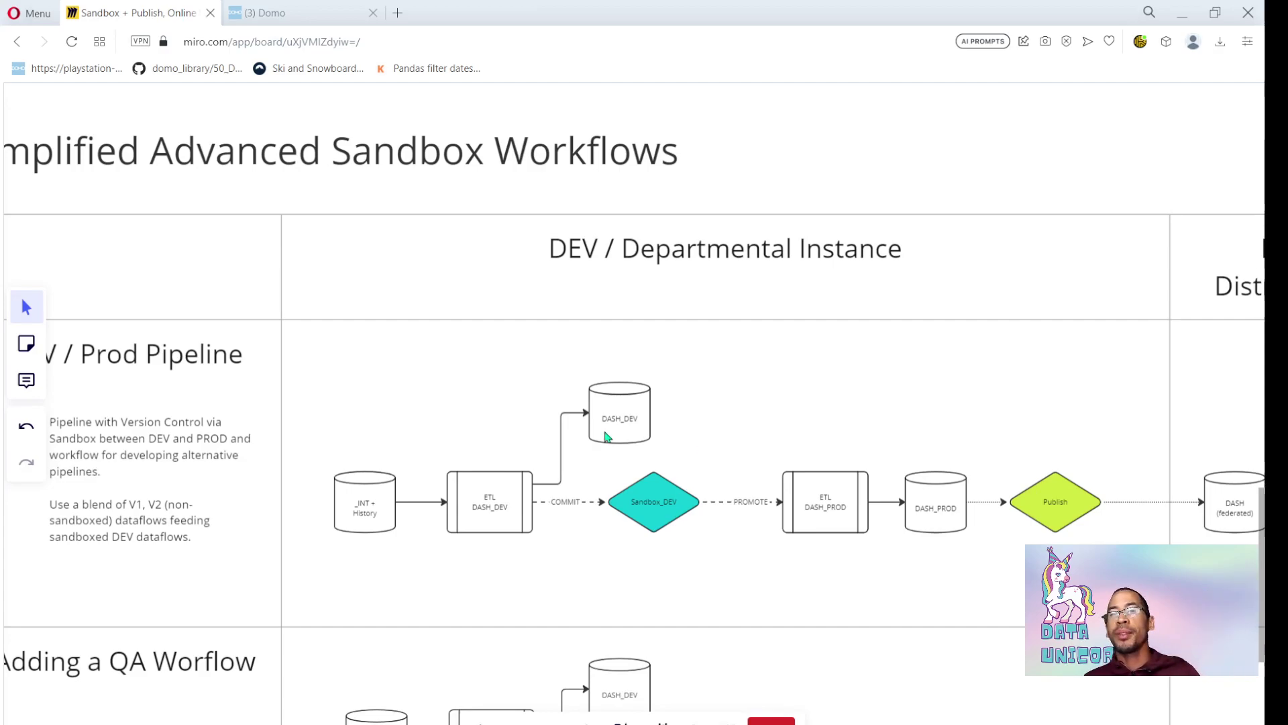
pyautogui.hscroll(4, 792, 527)
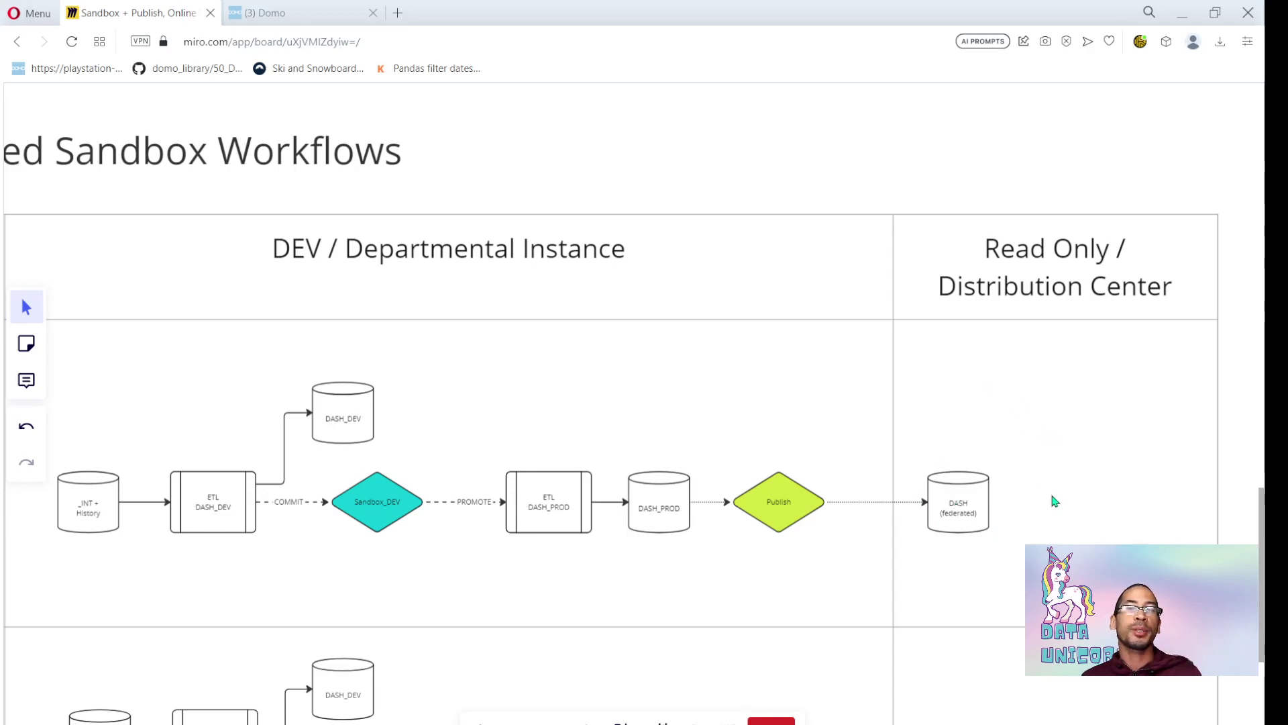
pyautogui.scroll(-5, 1055, 500)
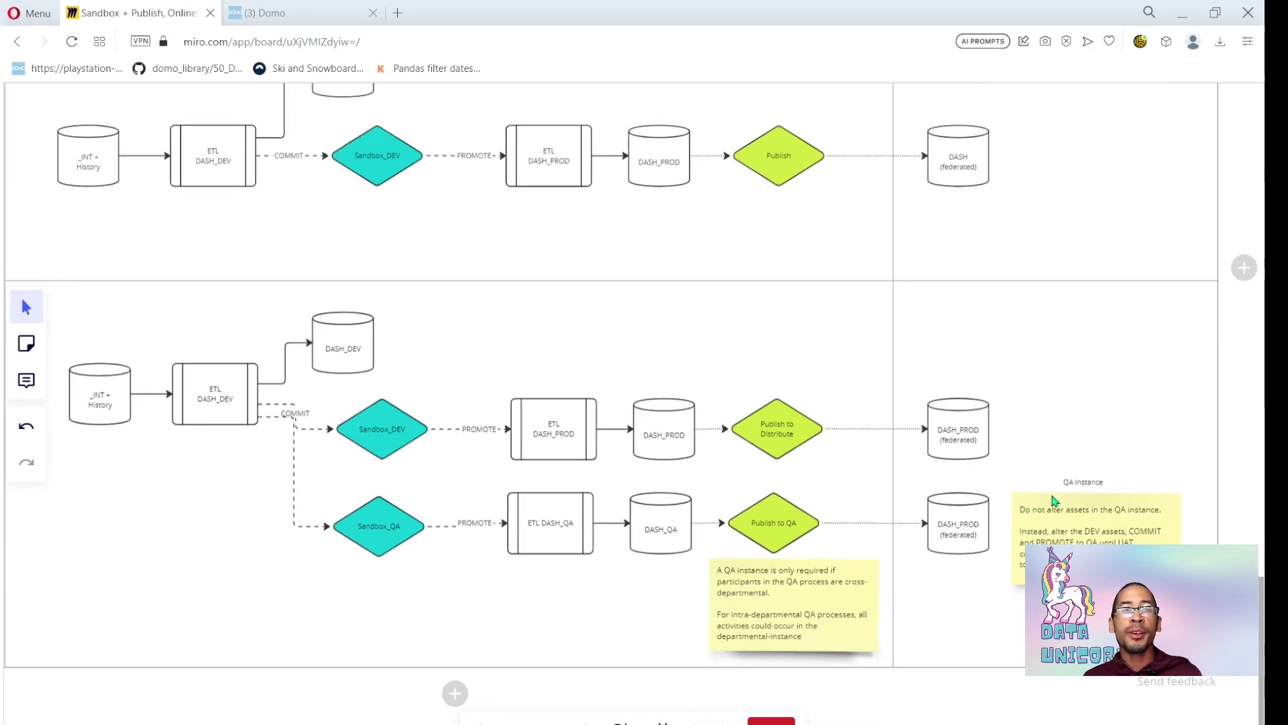